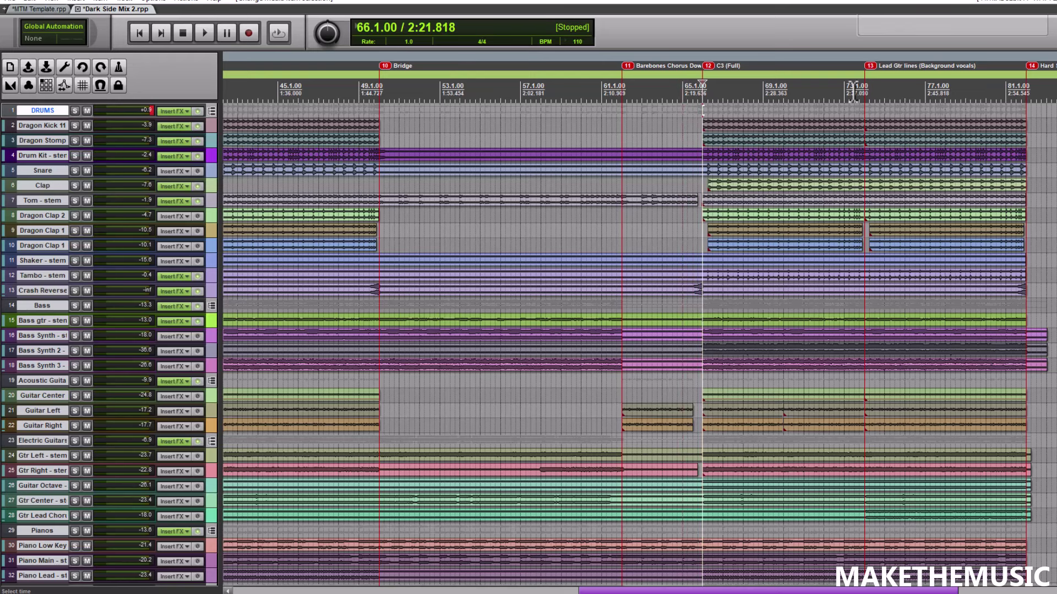
Place the edit cursor at measure 72 in the C3 (Full) section and play the mix from there.
{"action": "left_click", "coordinate": [824, 89]}
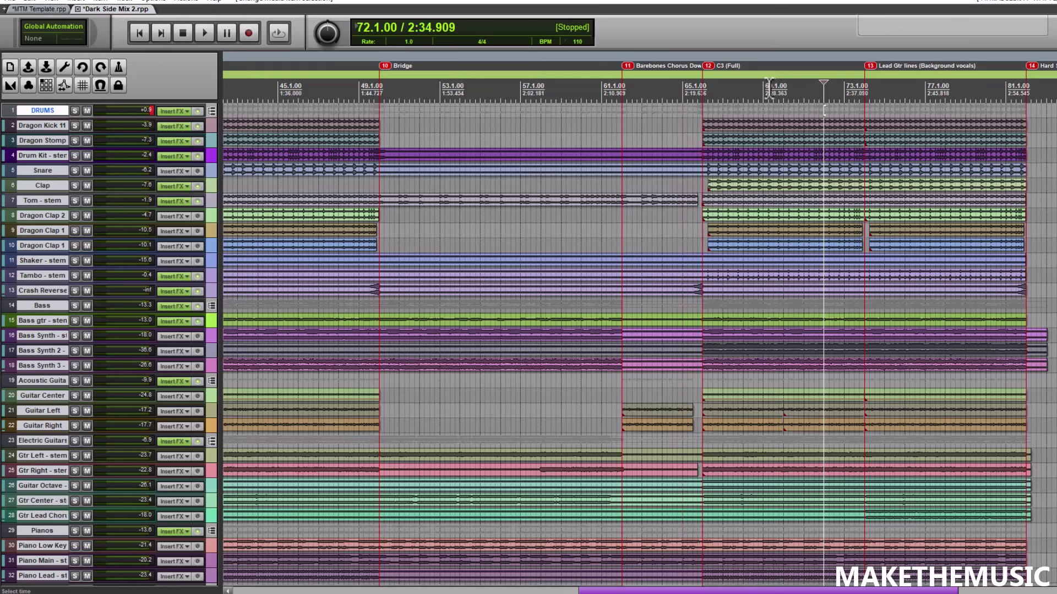
{"action": "scroll", "coordinate": [769, 88], "scroll_direction": "up", "scroll_amount": 3}
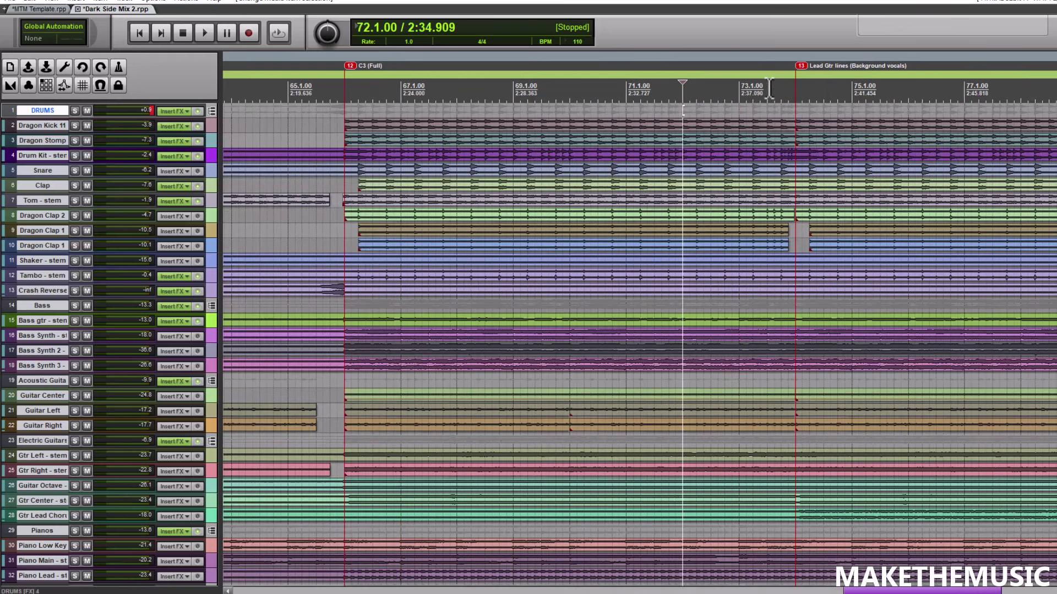
{"action": "scroll", "coordinate": [787, 99], "scroll_direction": "down", "scroll_amount": 2}
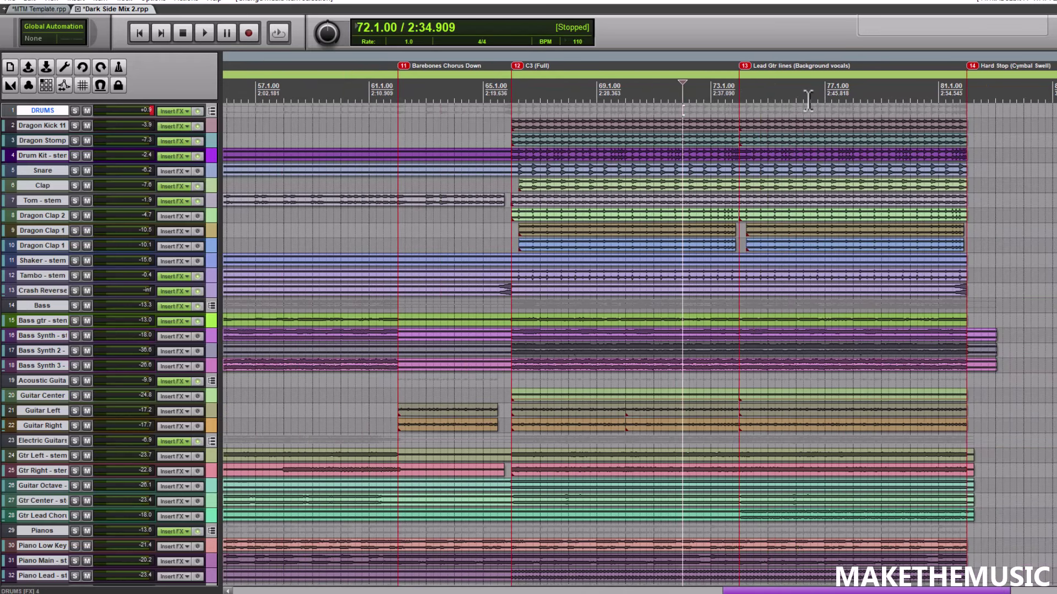
{"action": "key", "text": "space"}
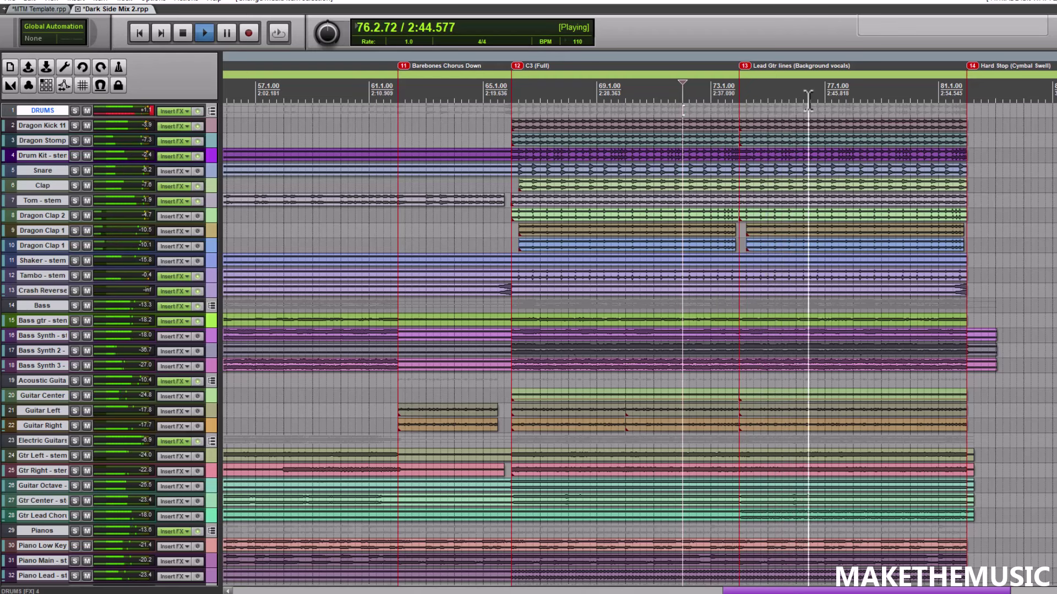
{"action": "key", "text": "space"}
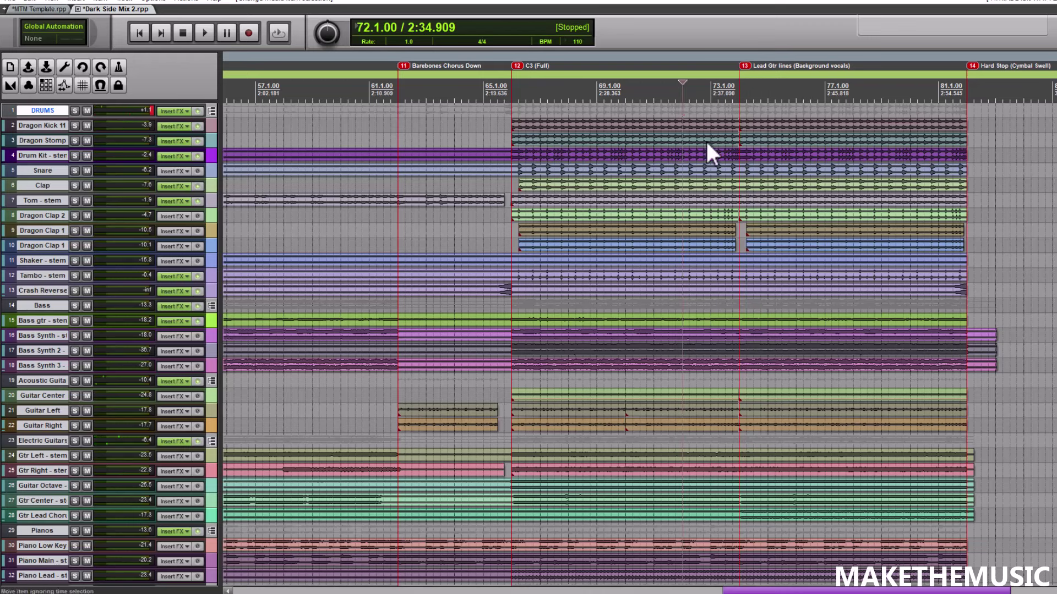
Look over the whole arrangement and all its tracks, from the drums down to the background vocals.
{"action": "scroll", "coordinate": [615, 168], "scroll_direction": "down", "scroll_amount": 6}
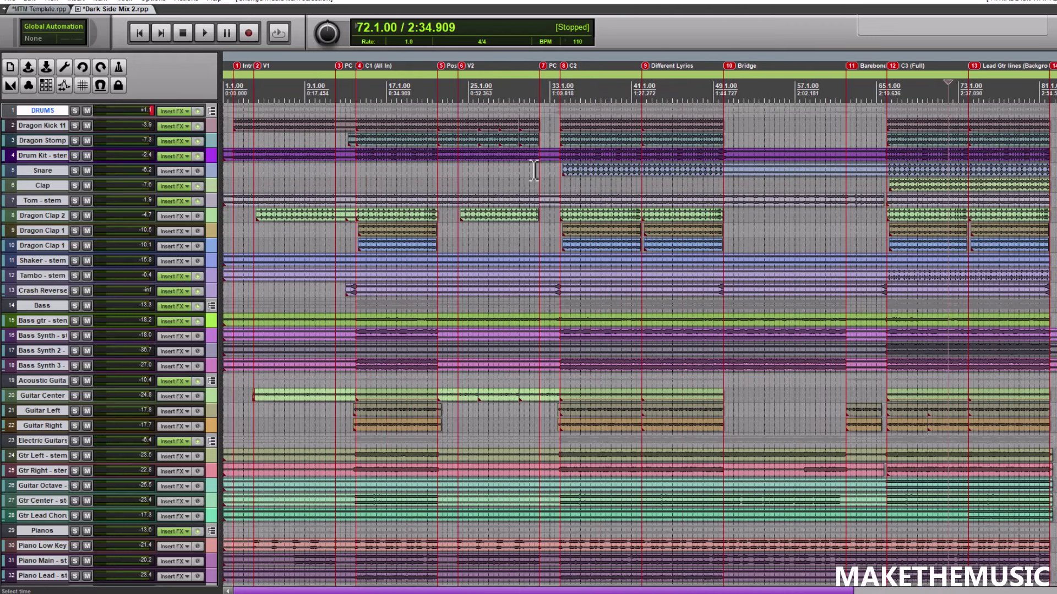
{"action": "scroll", "coordinate": [479, 157], "scroll_direction": "down", "scroll_amount": 2}
{"action": "scroll", "coordinate": [473, 154], "scroll_direction": "down", "scroll_amount": 9}
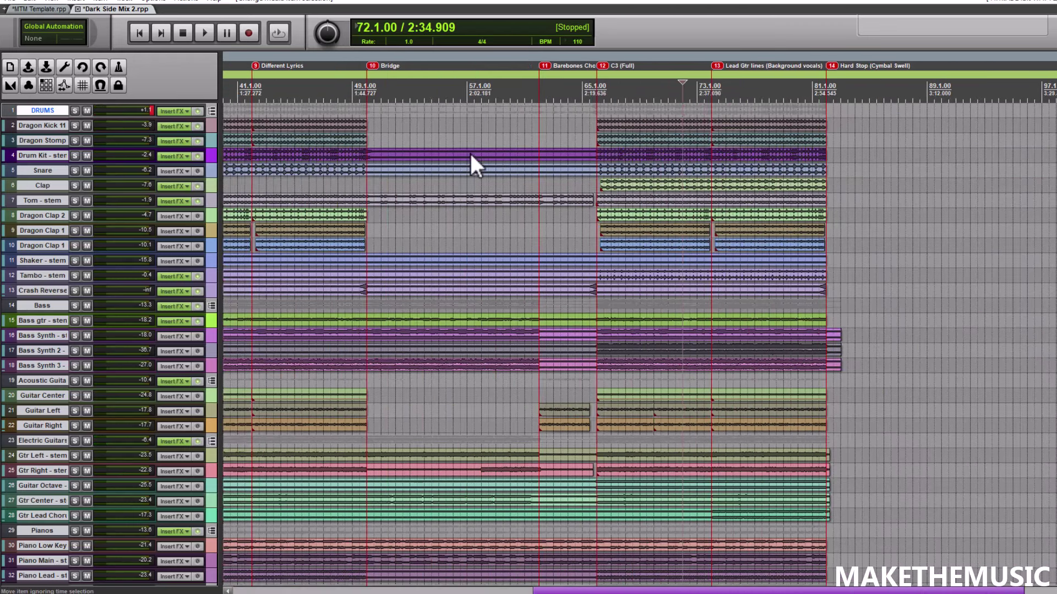
{"action": "scroll", "coordinate": [638, 345], "scroll_direction": "down", "scroll_amount": 2}
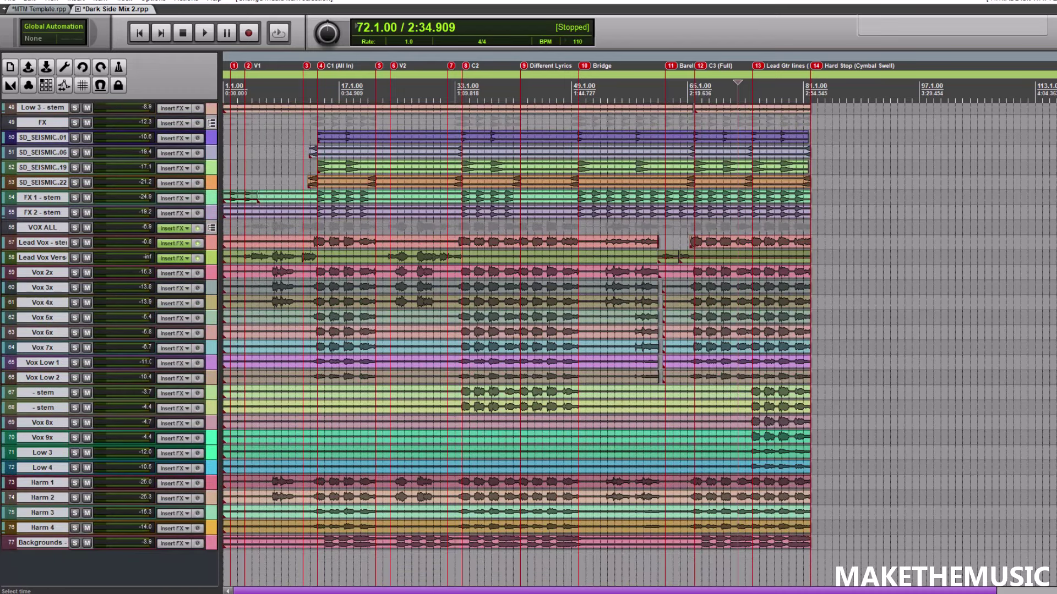
{"action": "scroll", "coordinate": [638, 345], "scroll_direction": "up", "scroll_amount": 2}
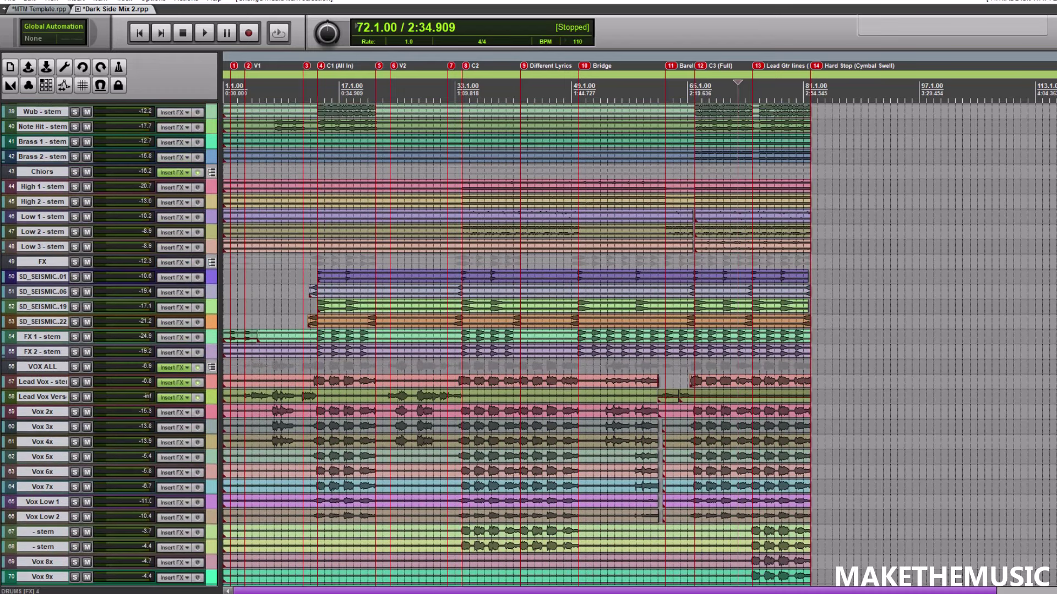
{"action": "scroll", "coordinate": [639, 345], "scroll_direction": "down", "scroll_amount": 5}
{"action": "scroll", "coordinate": [638, 345], "scroll_direction": "up", "scroll_amount": 2}
{"action": "scroll", "coordinate": [638, 345], "scroll_direction": "up", "scroll_amount": 12}
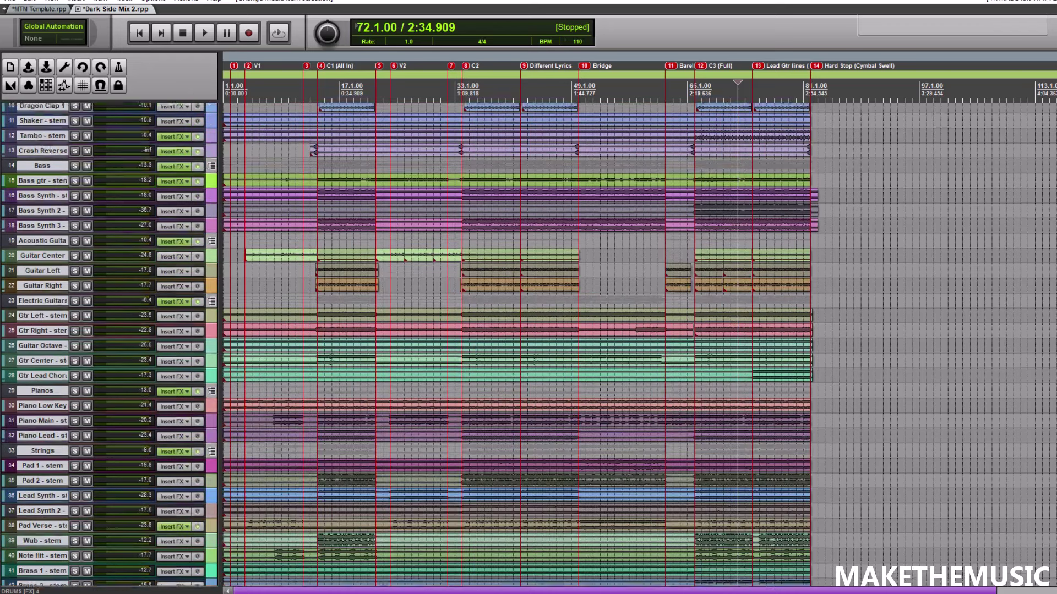
Show the mixer and inspect the Virtual Mix Rack settings on the master track.
{"action": "left_click", "coordinate": [59, 2]}
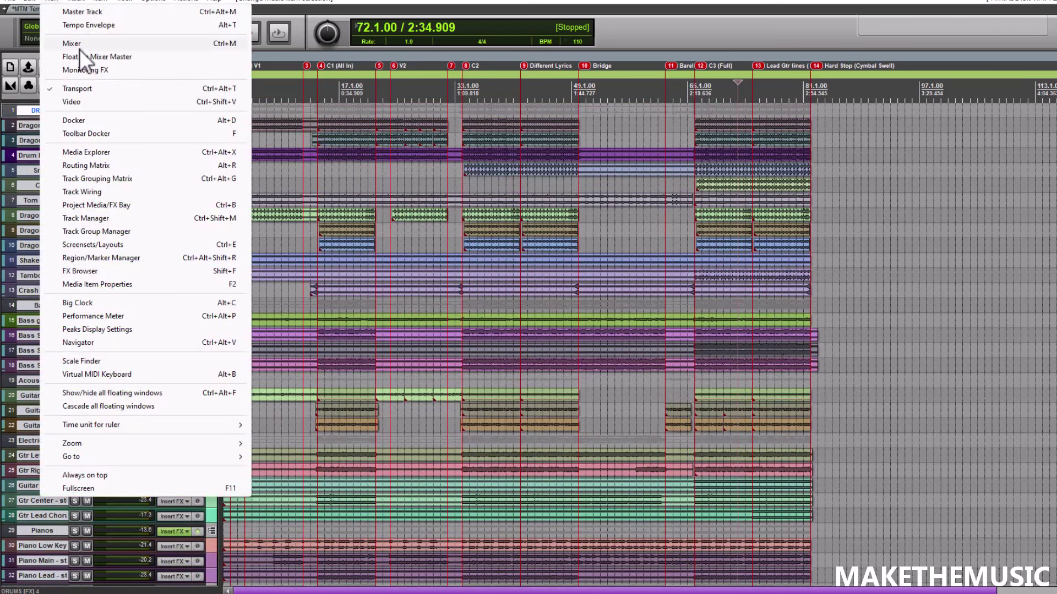
{"action": "left_click", "coordinate": [78, 46]}
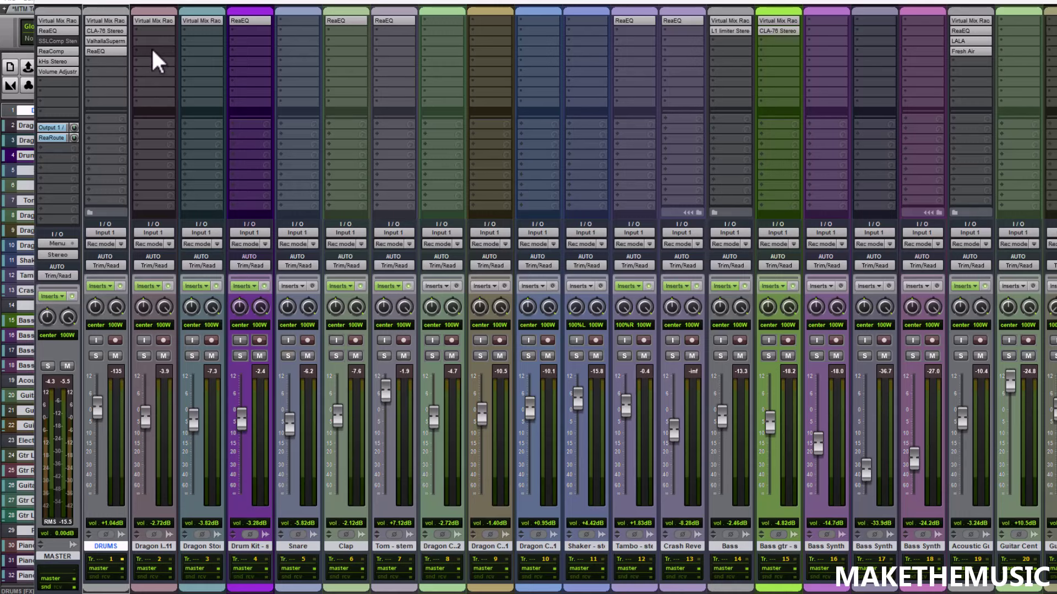
{"action": "left_click", "coordinate": [61, 18]}
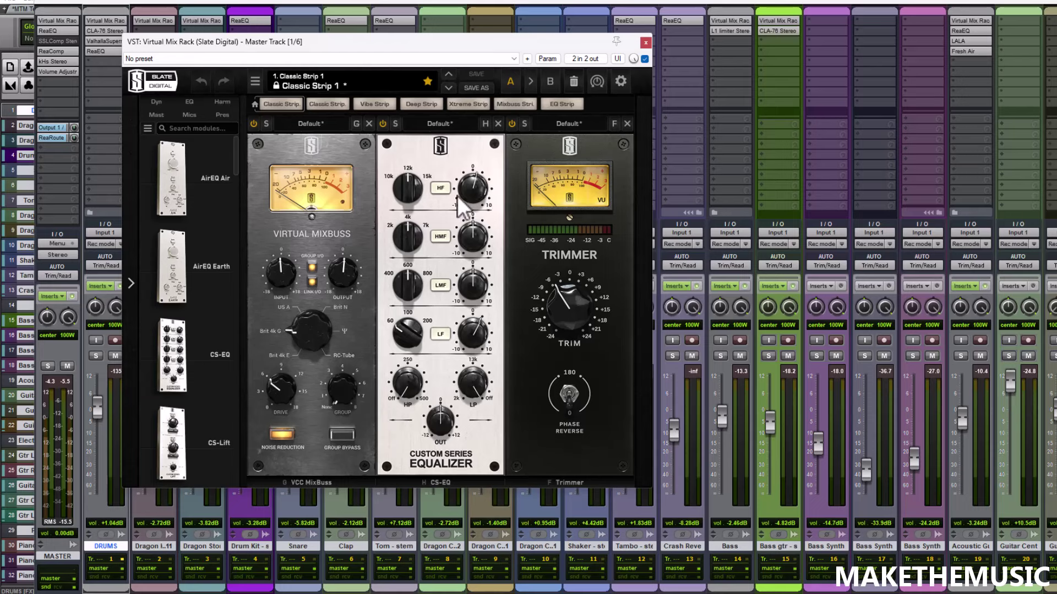
{"action": "left_click", "coordinate": [645, 42]}
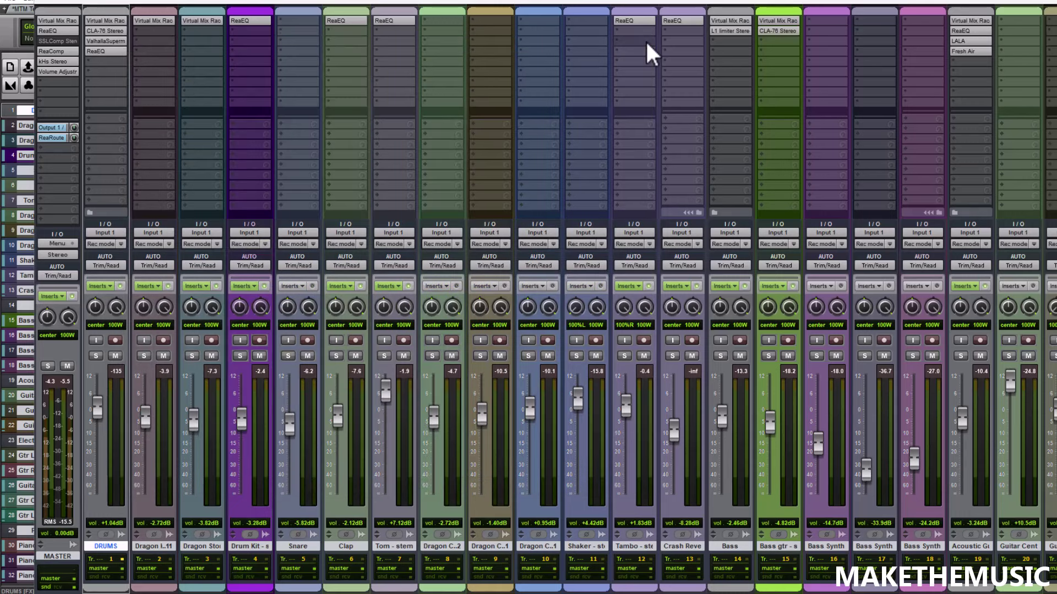
Inspect the ReaEQ curve on the master track.
{"action": "left_click", "coordinate": [61, 31]}
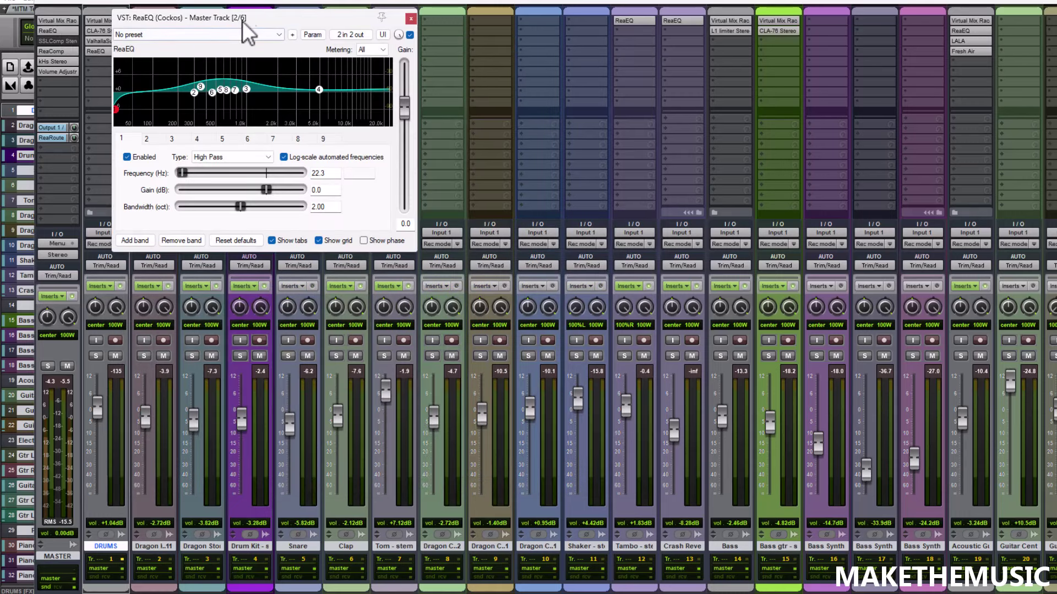
{"action": "left_click_drag", "start_coordinate": [242, 21], "coordinate": [292, 38]}
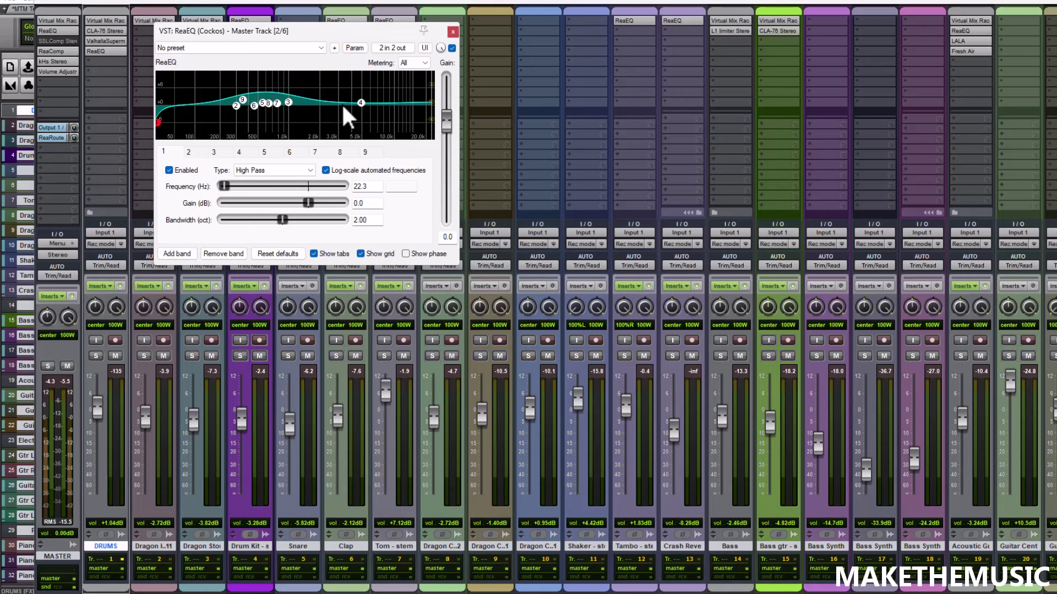
{"action": "left_click", "coordinate": [452, 32]}
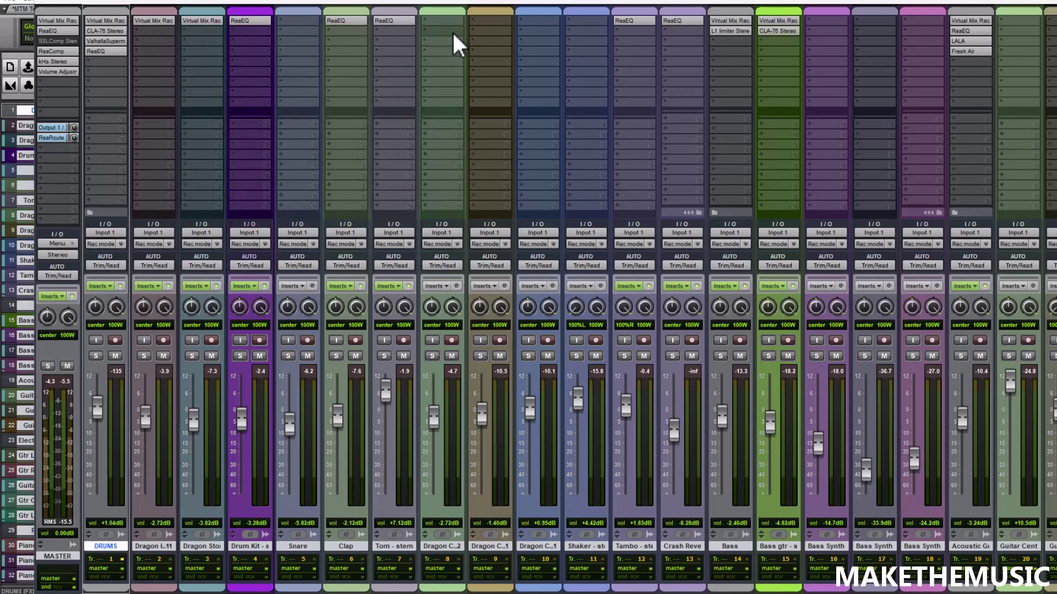
Inspect the master track's ReaComp settings and watch its gain reduction while the mix plays.
{"action": "left_click", "coordinate": [55, 51]}
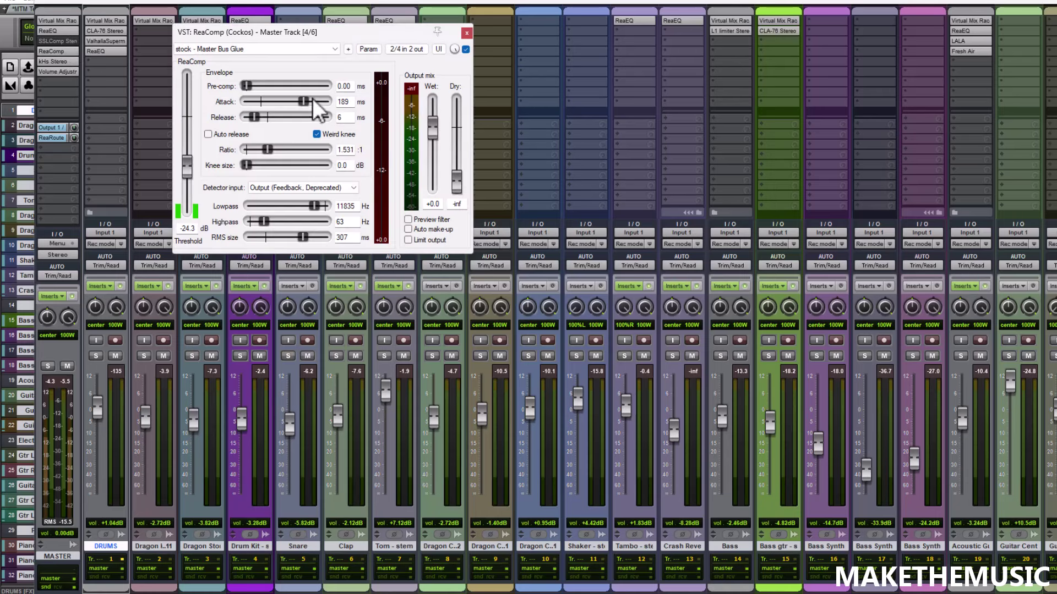
{"action": "key", "text": "ctrl+m"}
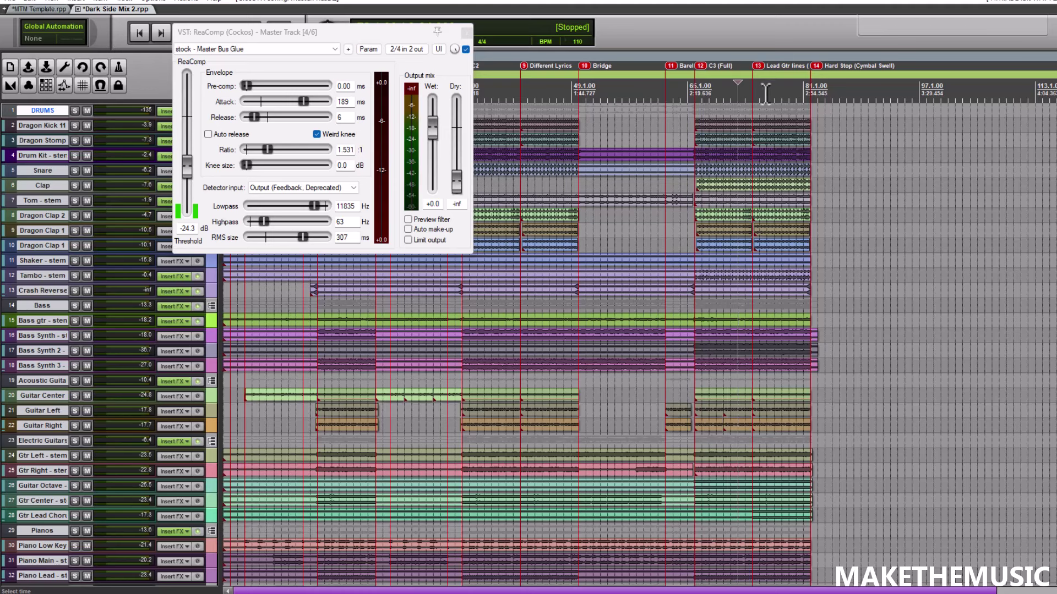
{"action": "key", "text": "space"}
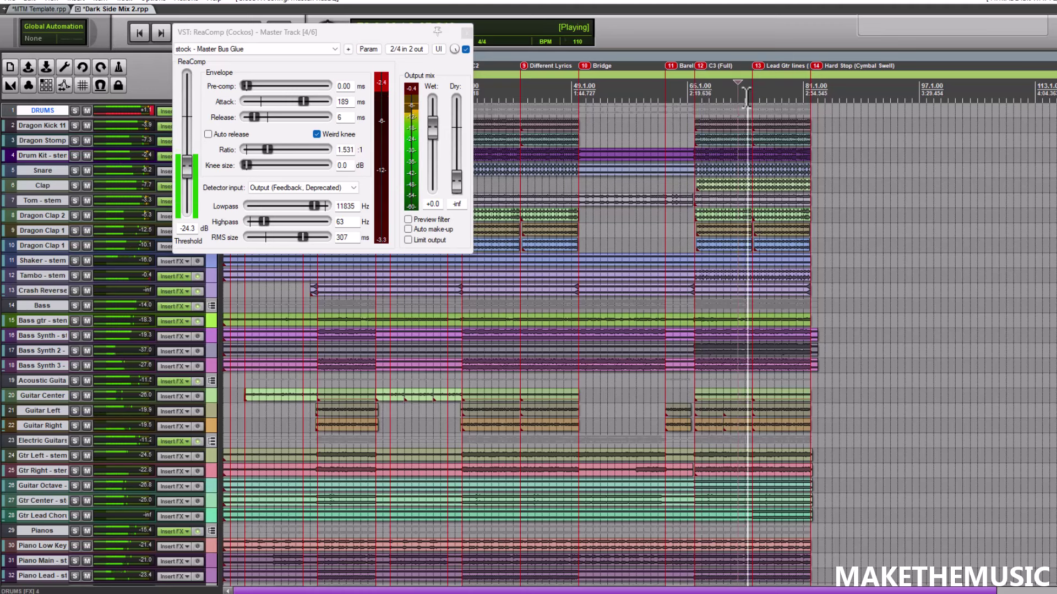
{"action": "key", "text": "ctrl+m"}
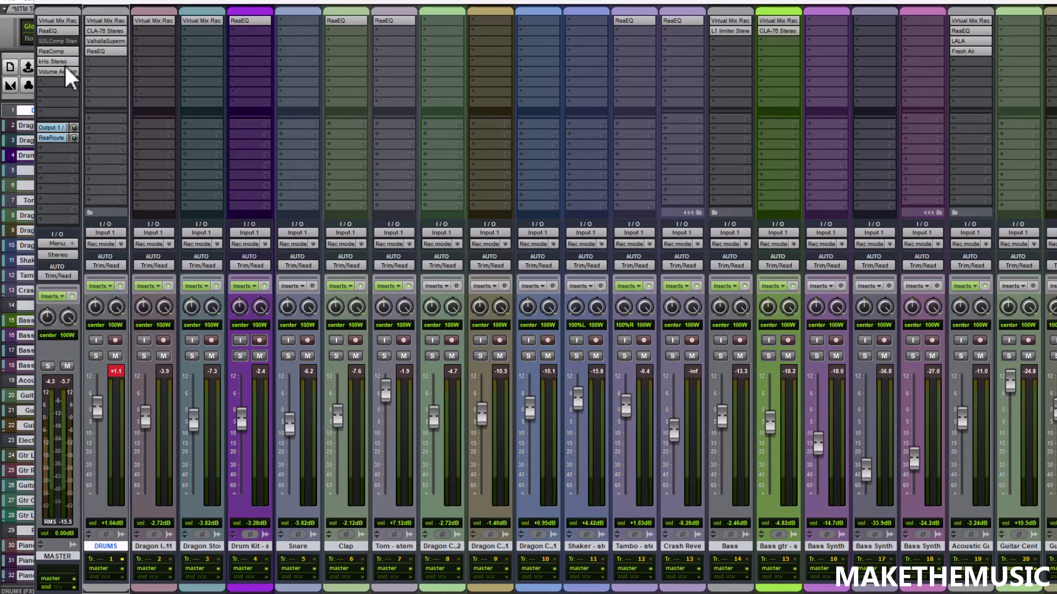
Inspect the kHs Stereo and Volume Adjustment plug-ins on the master track.
{"action": "left_click", "coordinate": [64, 64]}
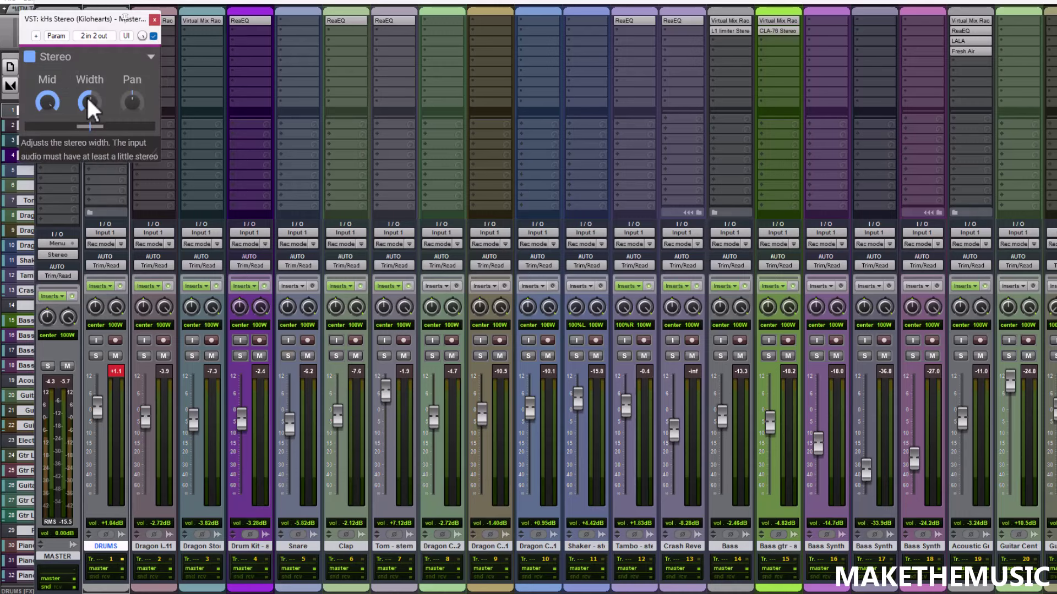
{"action": "left_click", "coordinate": [154, 20]}
{"action": "left_click", "coordinate": [61, 71]}
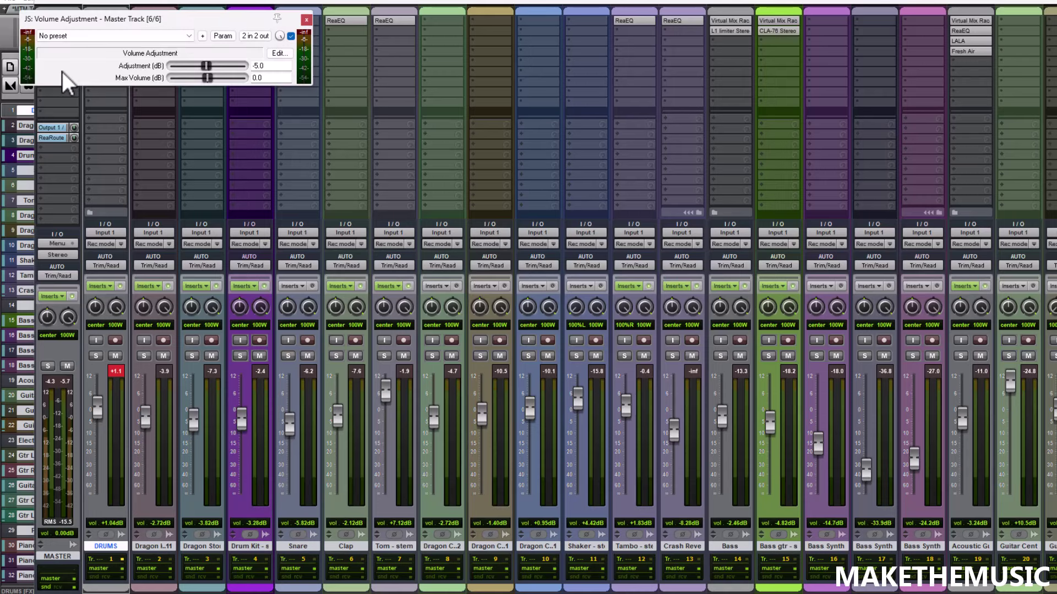
{"action": "left_click", "coordinate": [306, 20]}
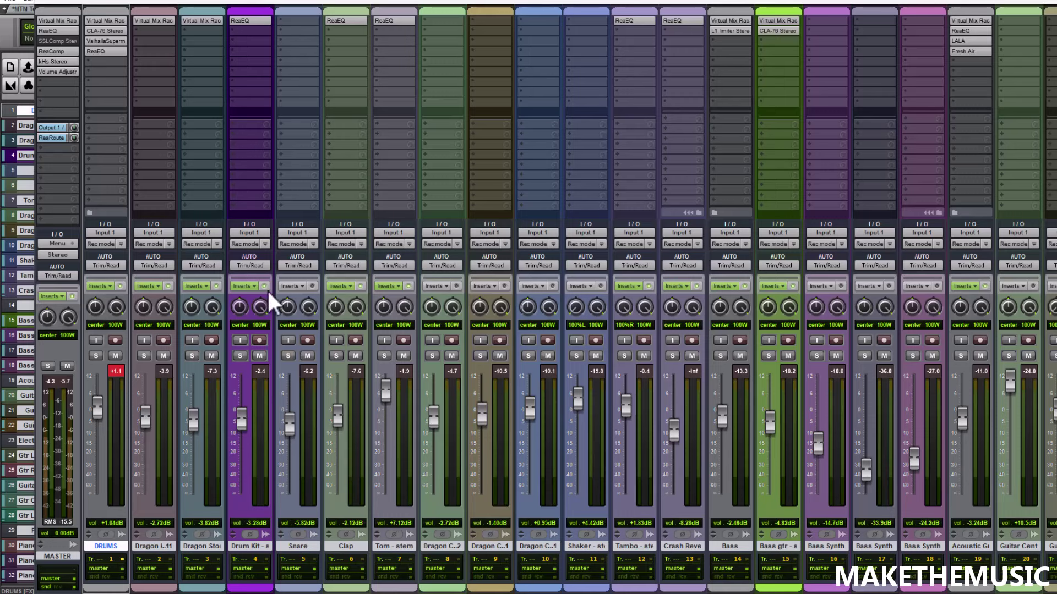
Compare the mix with the master FX chain off and on, with Volume Adjustment active and with it bypassed.
{"action": "left_click", "coordinate": [72, 296]}
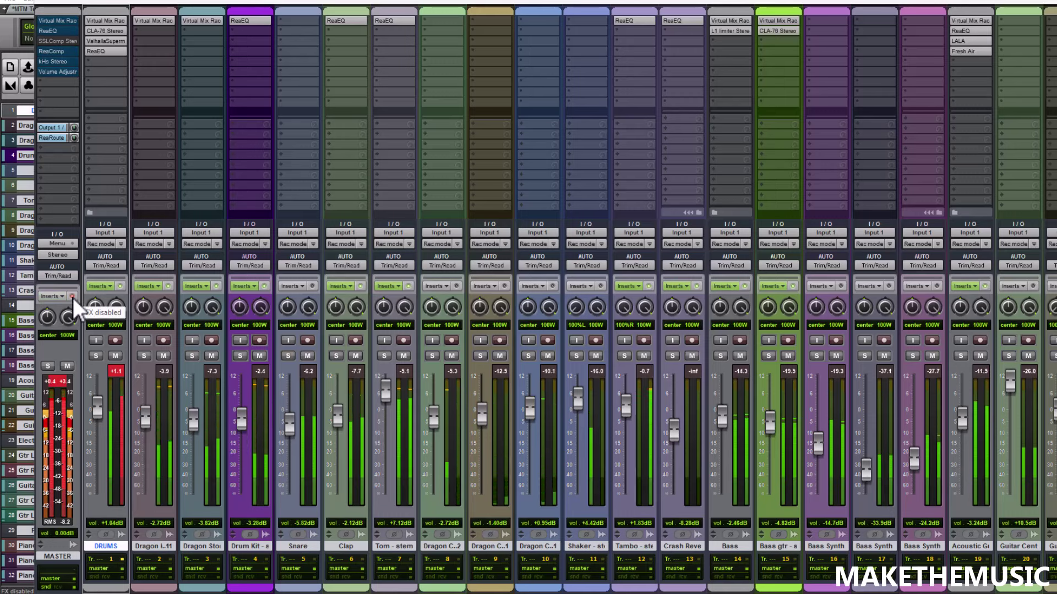
{"action": "left_click", "coordinate": [72, 298]}
{"action": "right_click", "coordinate": [60, 71]}
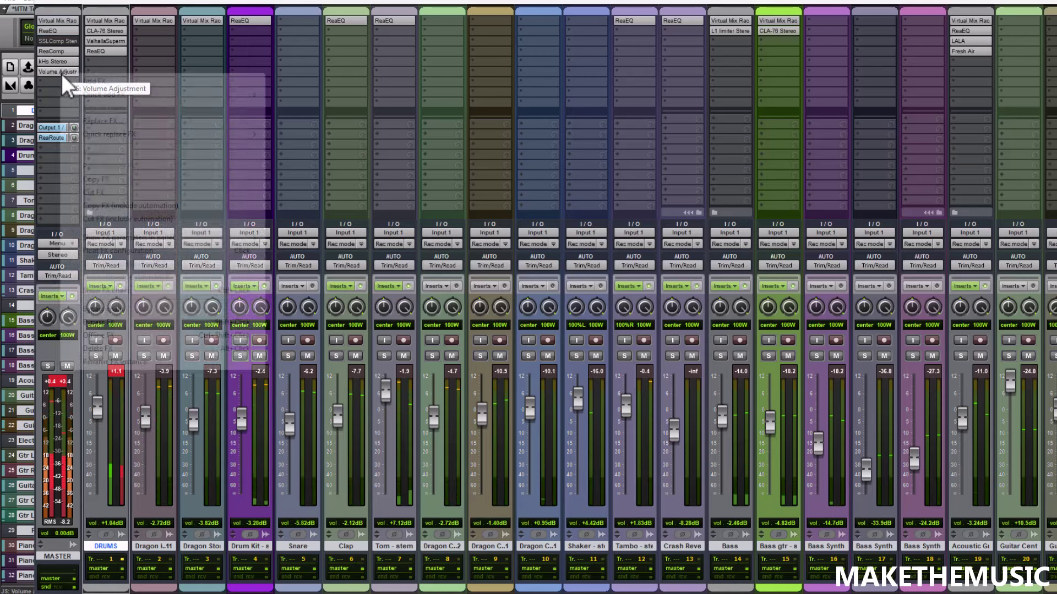
{"action": "left_click", "coordinate": [112, 321]}
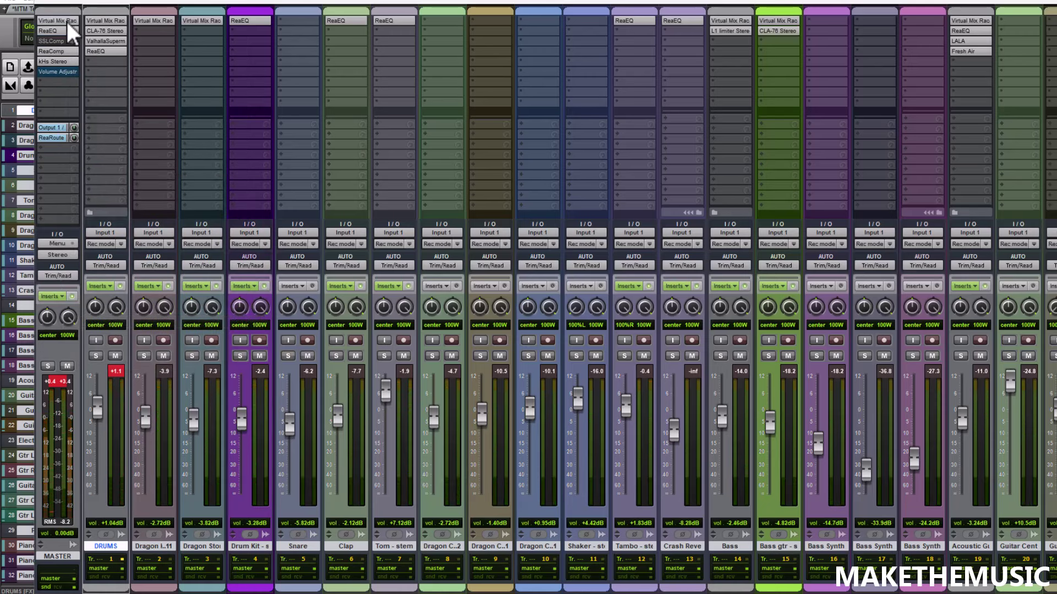
{"action": "left_click", "coordinate": [71, 298]}
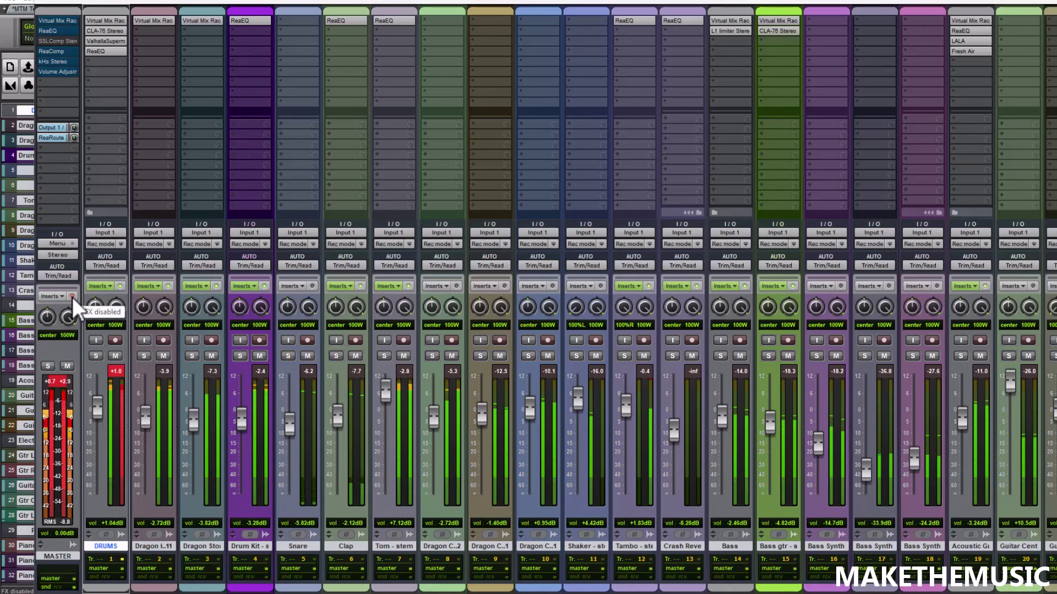
{"action": "left_click", "coordinate": [72, 297]}
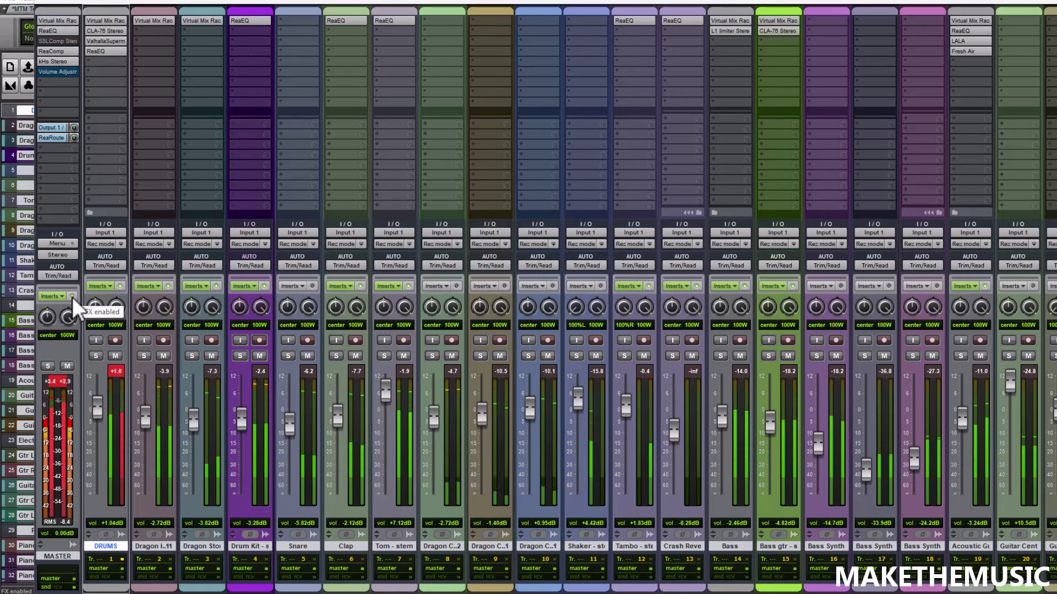
{"action": "right_click", "coordinate": [61, 72]}
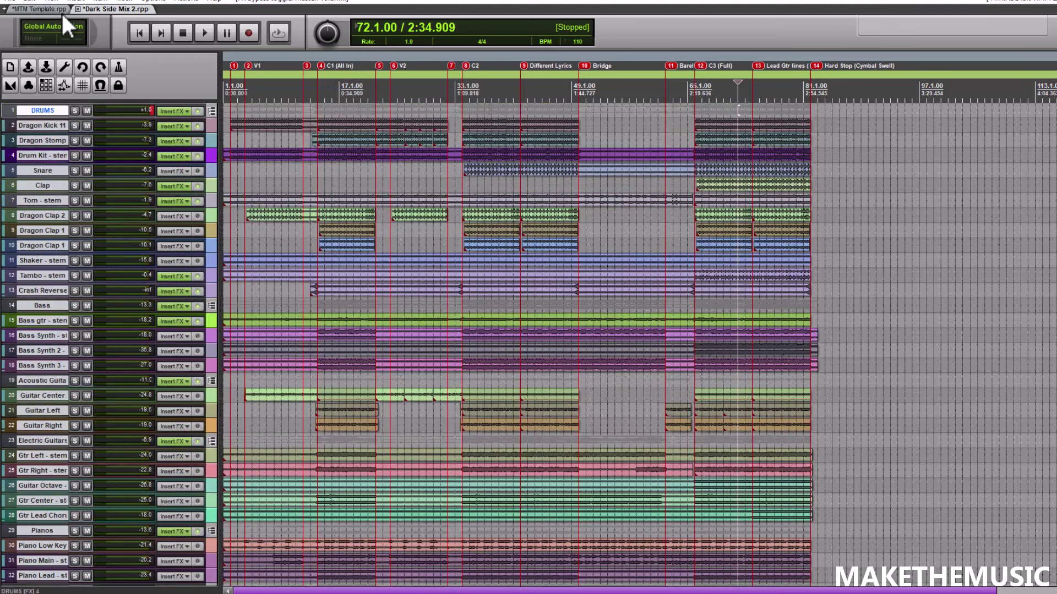
In the mixer, select all tracks and compare the playing mix with their FX bypassed and enabled.
{"action": "left_click", "coordinate": [61, 5]}
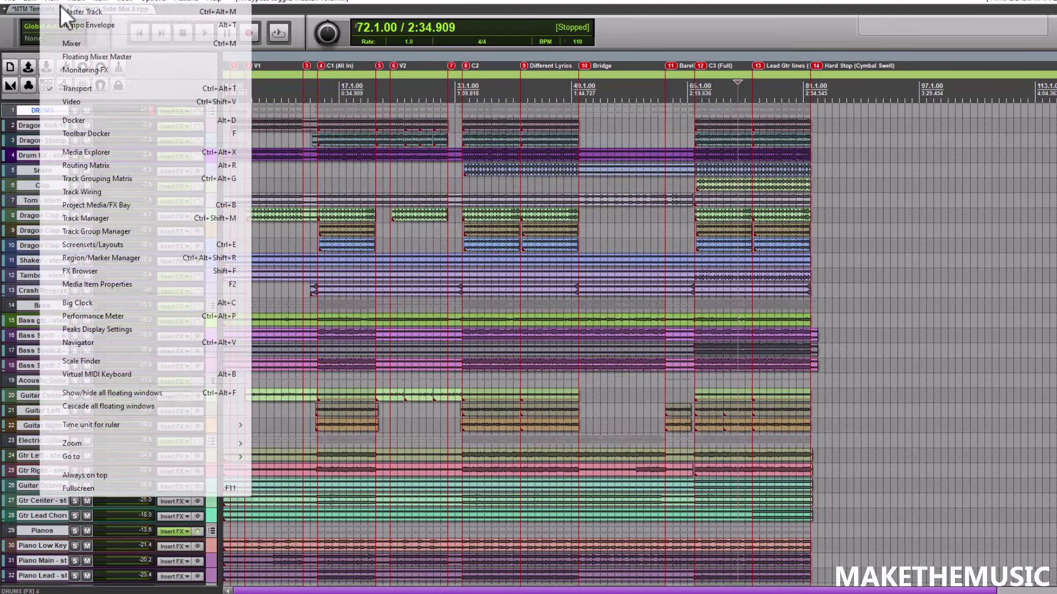
{"action": "left_click", "coordinate": [75, 43]}
{"action": "left_click", "coordinate": [148, 367]}
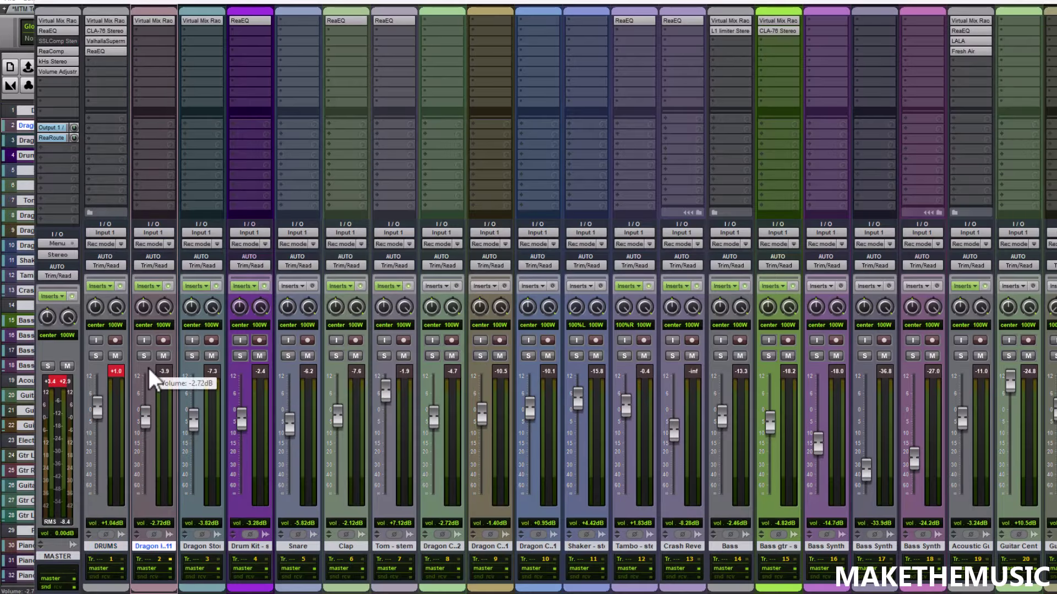
{"action": "key", "text": "ctrl+a"}
{"action": "left_click", "coordinate": [169, 286]}
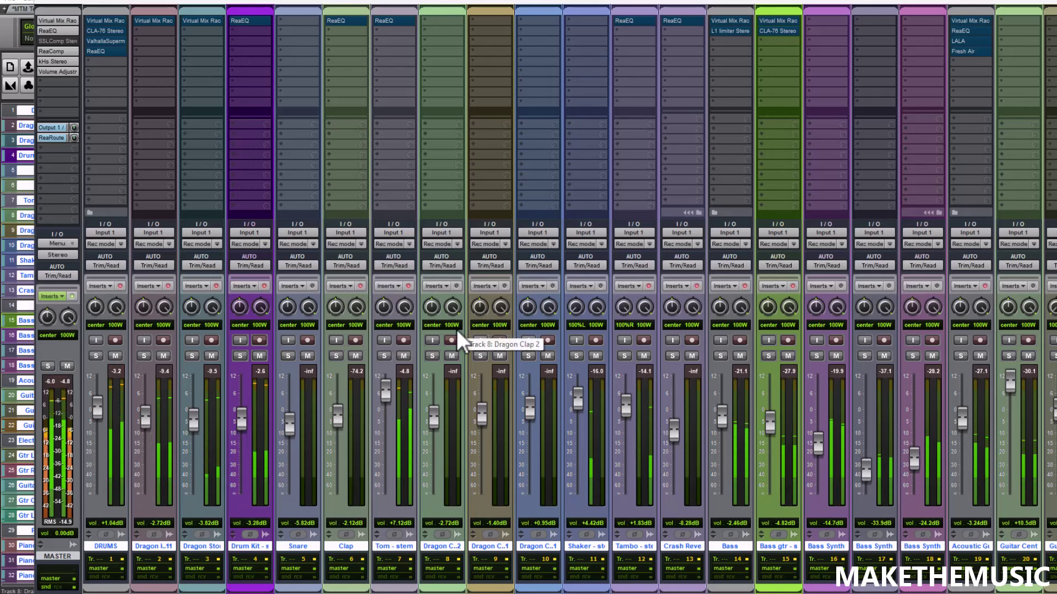
{"action": "left_click", "coordinate": [264, 286]}
{"action": "left_click", "coordinate": [263, 286]}
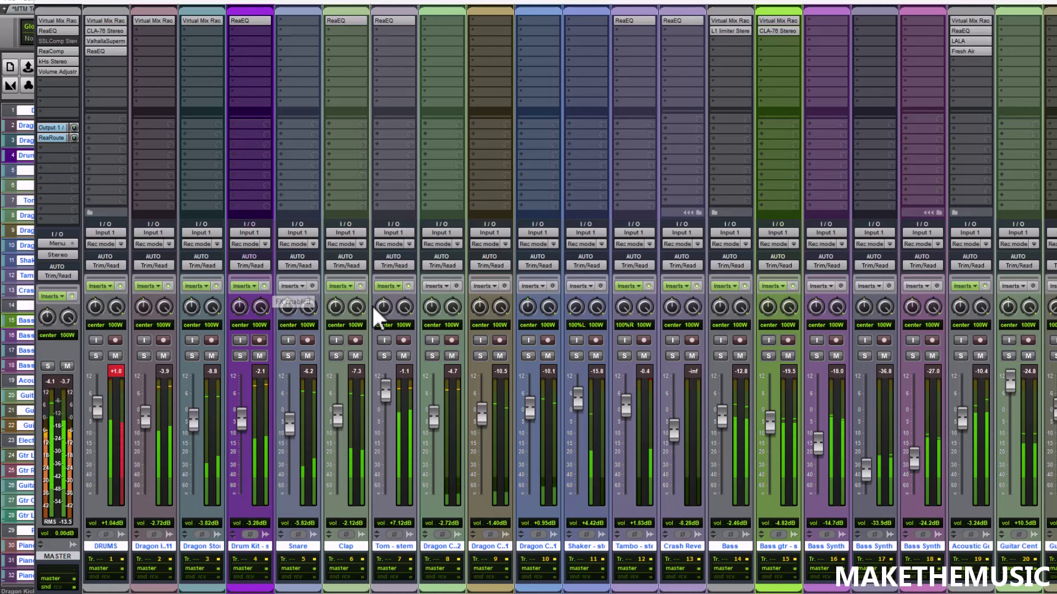
{"action": "key", "text": "space"}
Reduce the selection to the Snare track and look across the mixer's channels.
{"action": "left_click", "coordinate": [298, 350]}
{"action": "scroll", "coordinate": [491, 359], "scroll_direction": "down", "scroll_amount": 8}
{"action": "scroll", "coordinate": [482, 357], "scroll_direction": "up", "scroll_amount": 6}
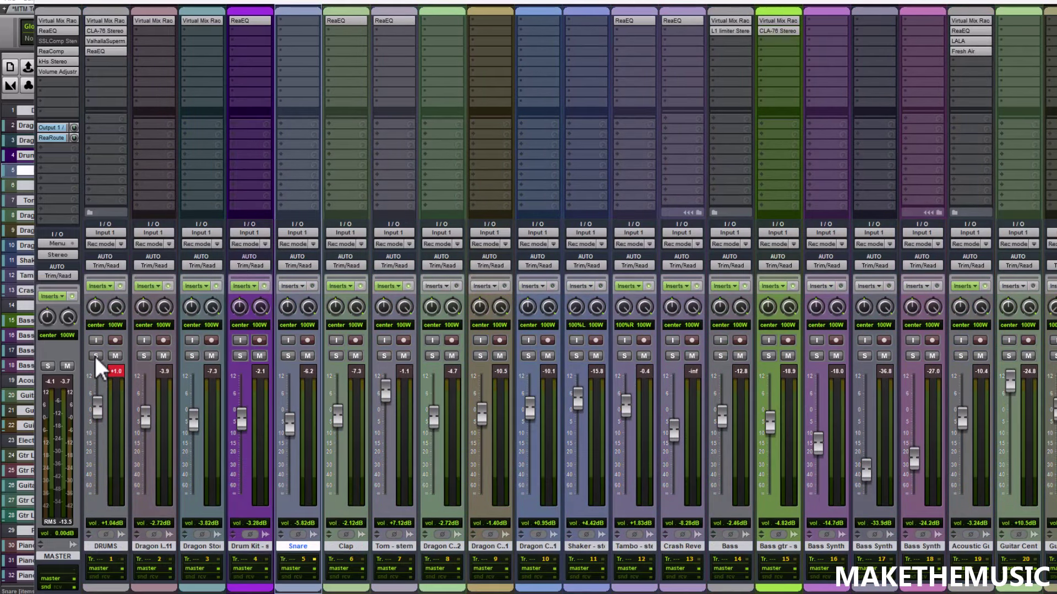
Solo the DRUMS folder track and inspect its Virtual Mix Rack and CLA-76 Stereo plug-ins.
{"action": "left_click", "coordinate": [96, 356]}
{"action": "mouse_move", "coordinate": [401, 303]}
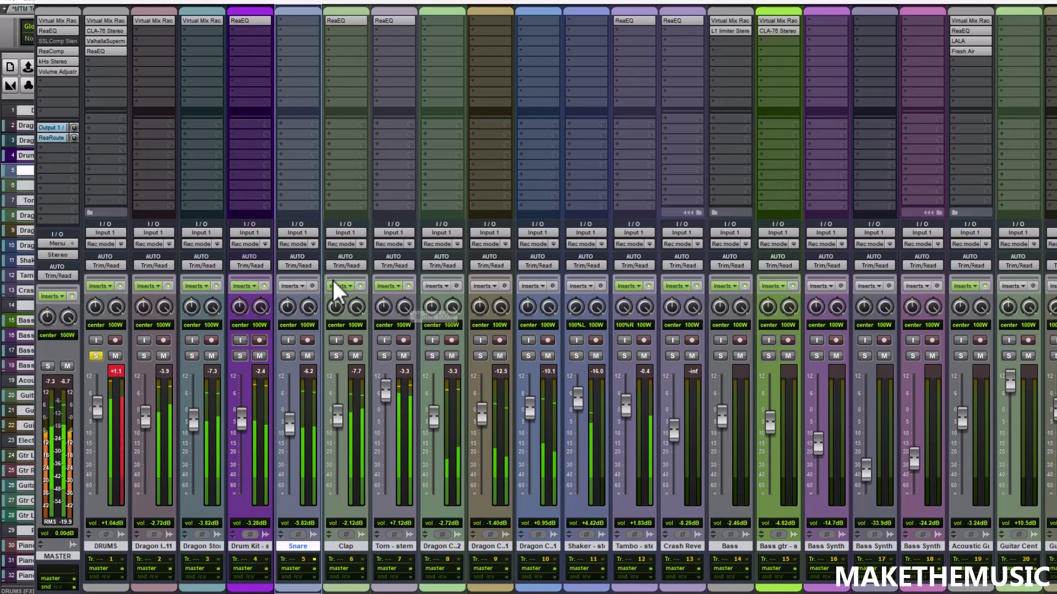
{"action": "left_click", "coordinate": [114, 22]}
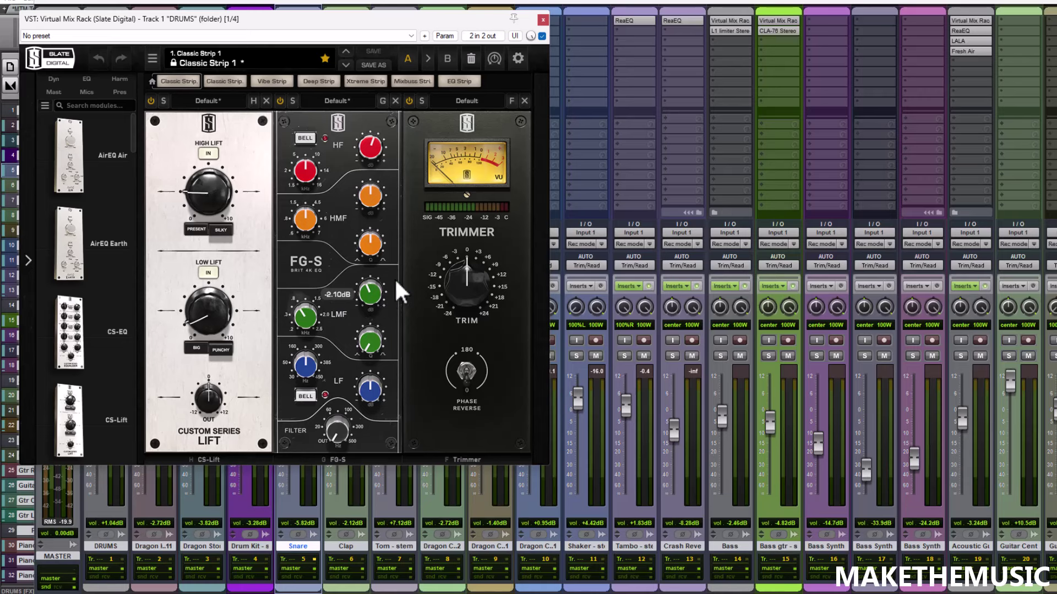
{"action": "left_click", "coordinate": [543, 19]}
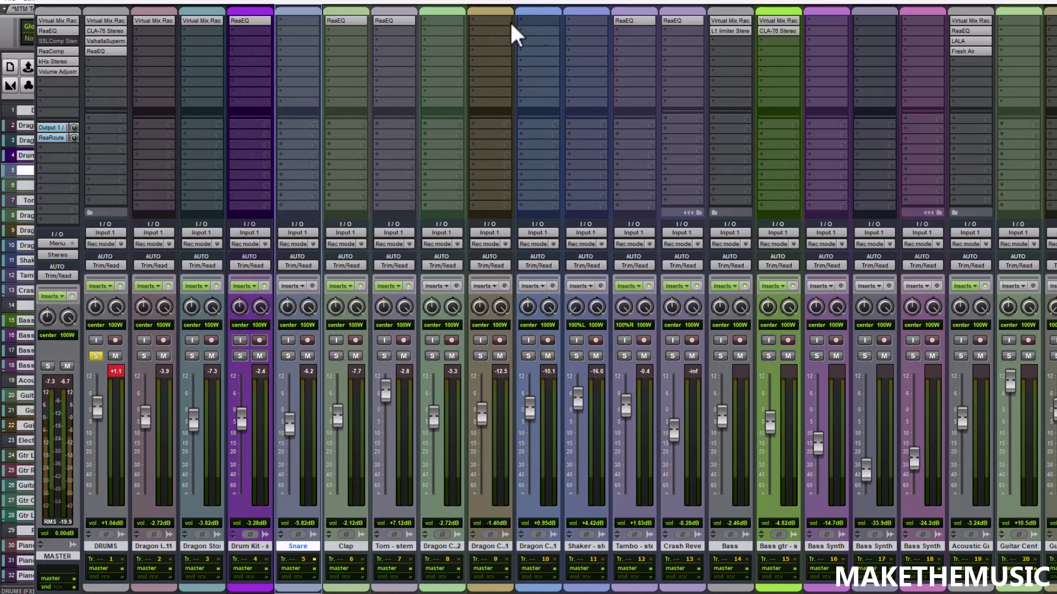
{"action": "left_click", "coordinate": [106, 30]}
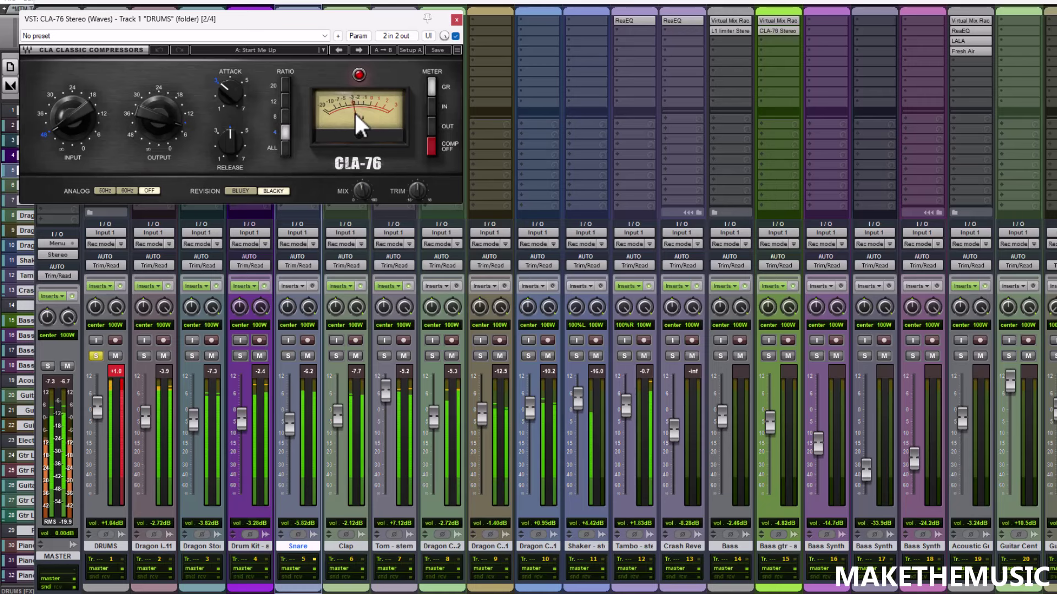
{"action": "left_click", "coordinate": [459, 19]}
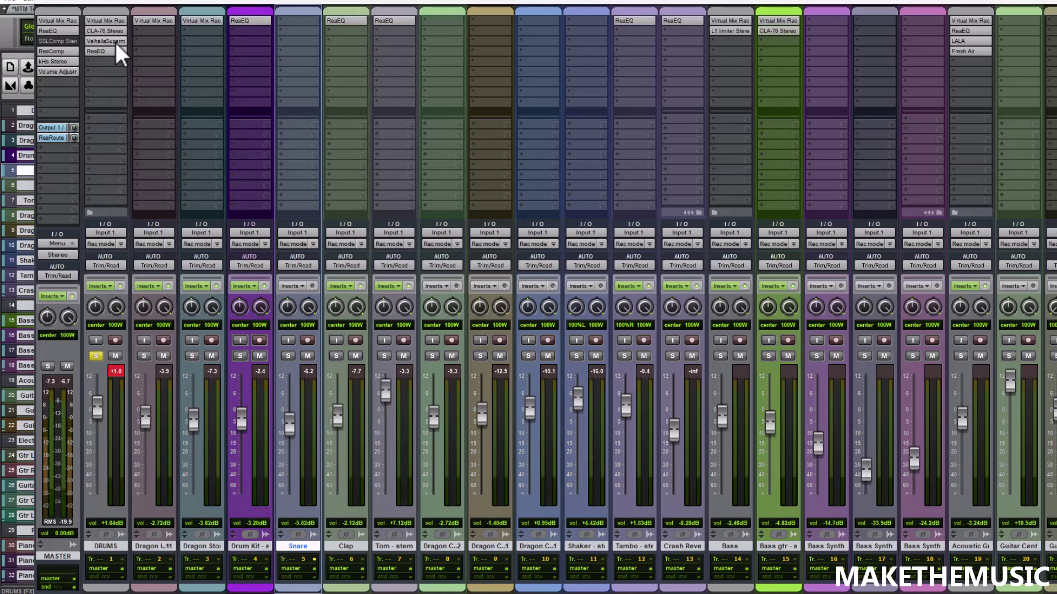
Inspect the ValhallaSupermassive reverb and the ReaEQ curve on the DRUMS folder track.
{"action": "left_click", "coordinate": [114, 40]}
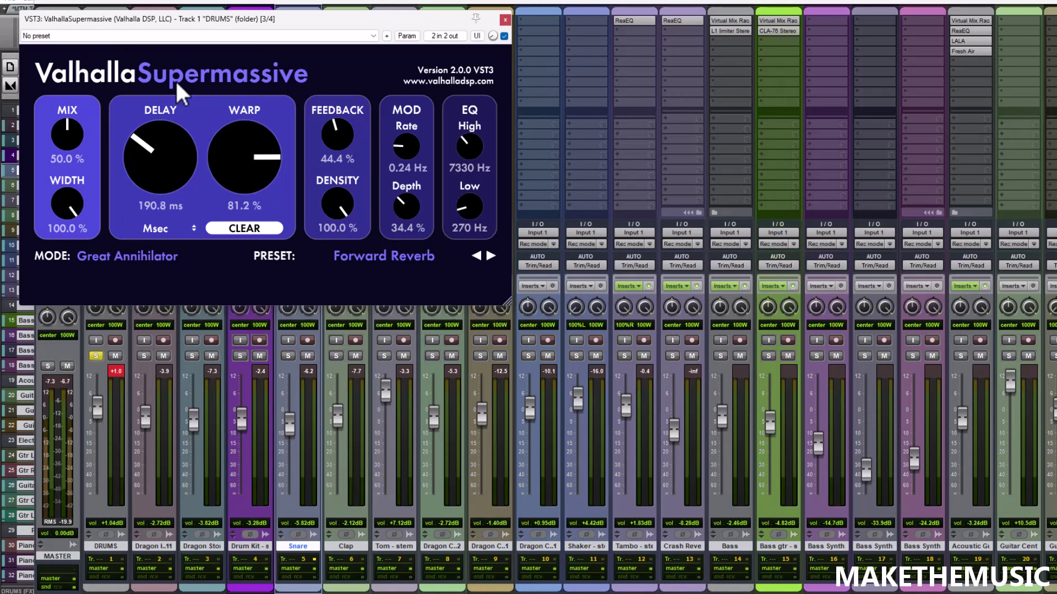
{"action": "left_click_drag", "start_coordinate": [433, 17], "coordinate": [606, 33]}
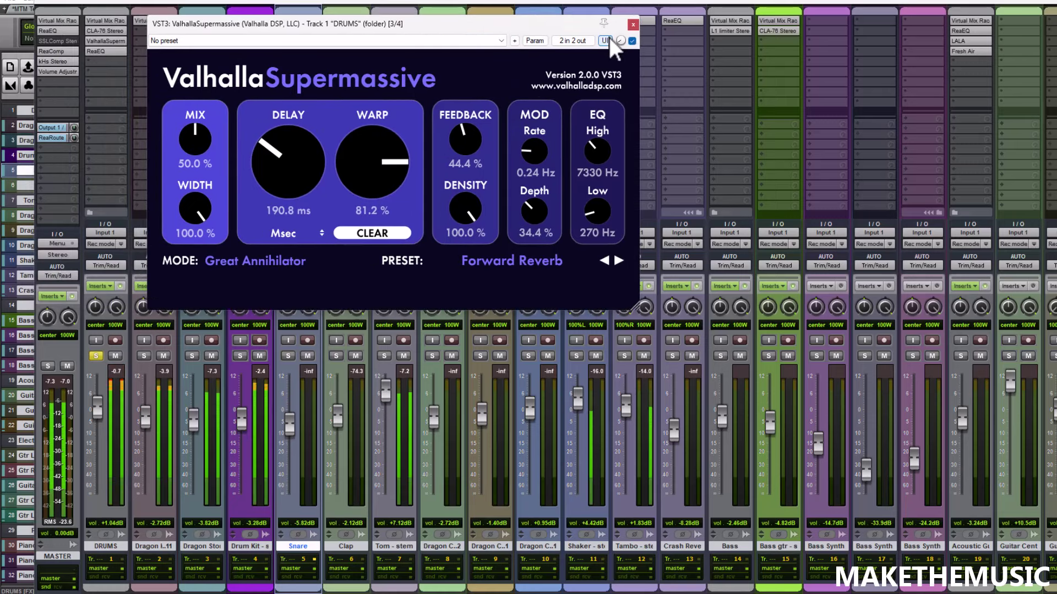
{"action": "left_click", "coordinate": [633, 25]}
{"action": "left_click", "coordinate": [105, 51]}
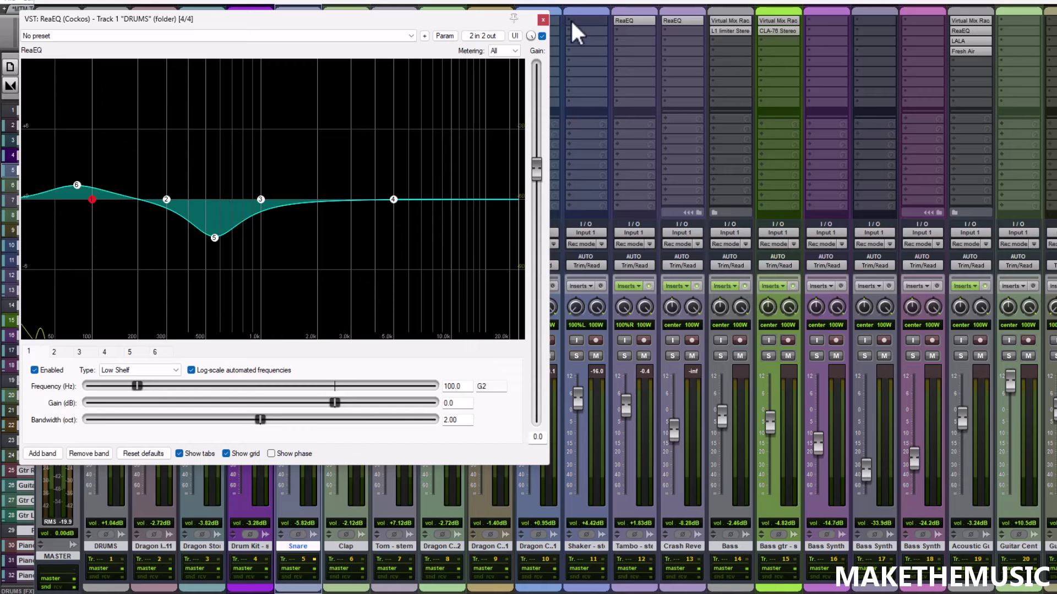
{"action": "left_click", "coordinate": [543, 20]}
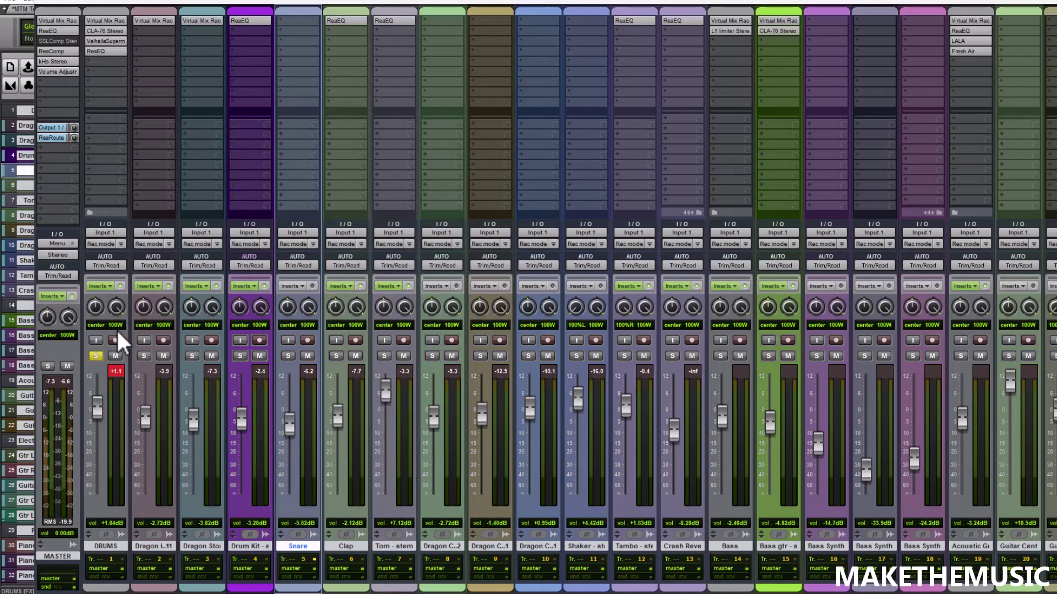
Compare the soloed DRUMS folder with its FX chain bypassed and enabled, and release the solo.
{"action": "left_click", "coordinate": [120, 286]}
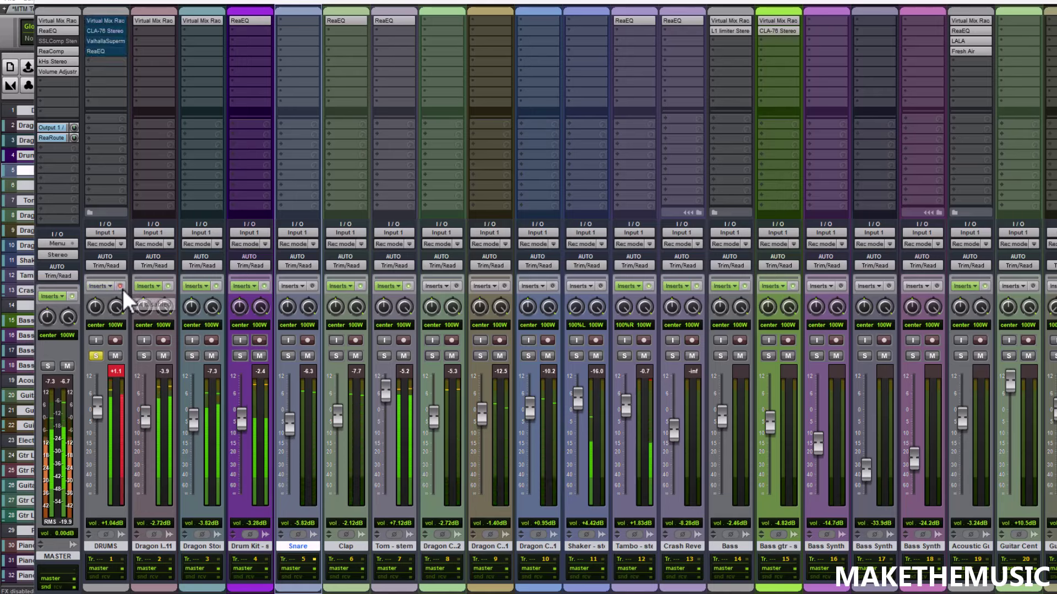
{"action": "left_click", "coordinate": [121, 286]}
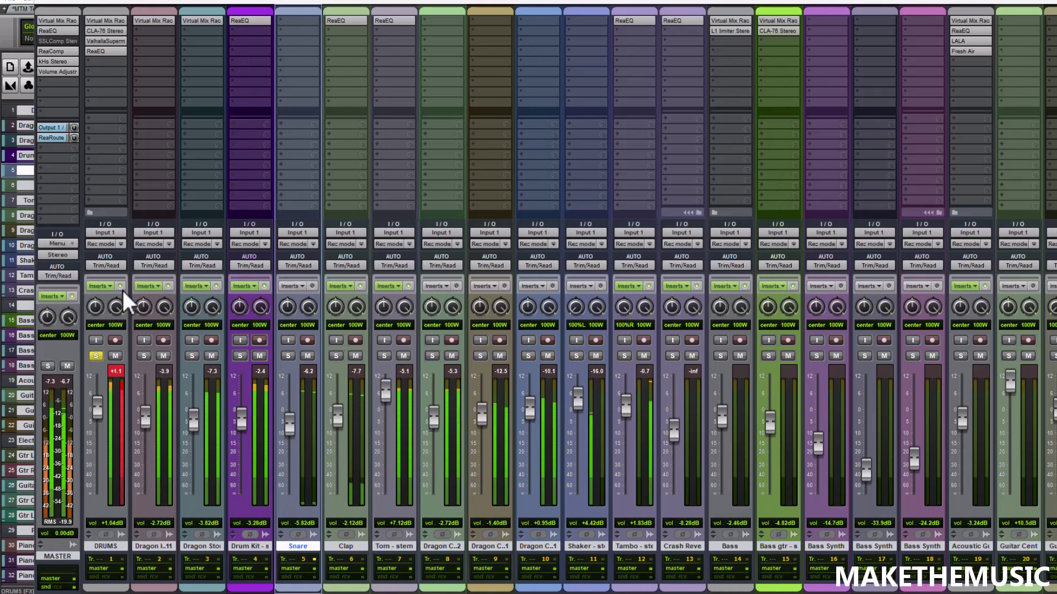
{"action": "left_click", "coordinate": [98, 357]}
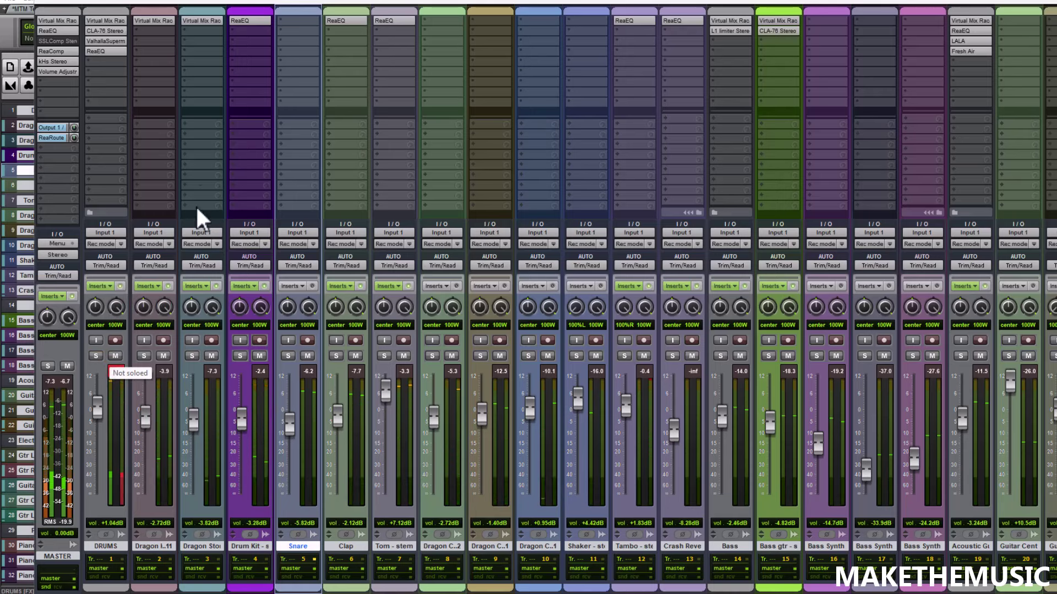
Inspect the Virtual Mix Rack modules on the Dragon Kick 11 and Dragon Stomp tracks.
{"action": "left_click", "coordinate": [160, 21]}
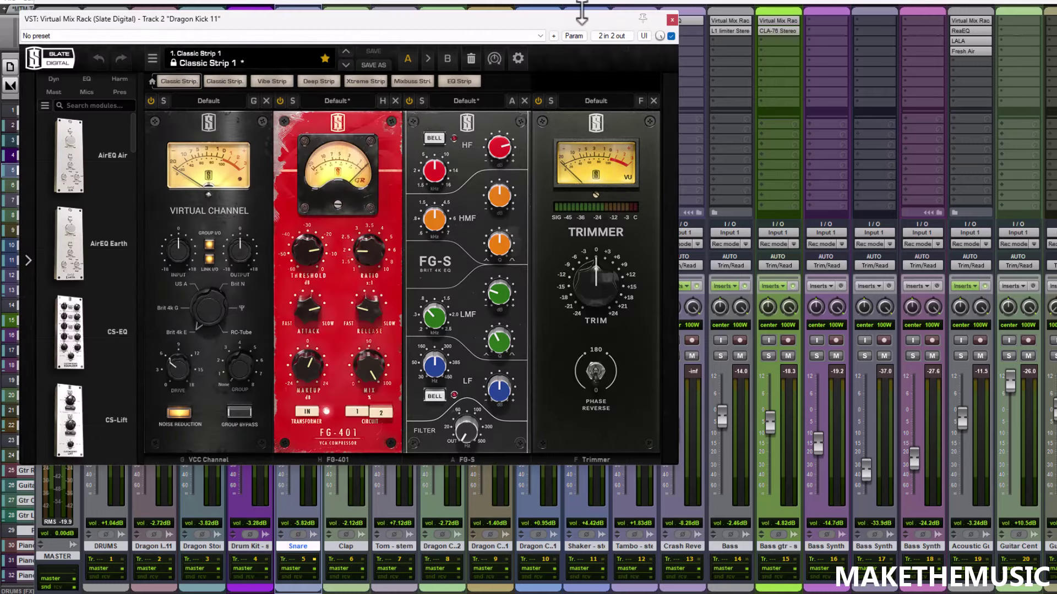
{"action": "left_click", "coordinate": [672, 20]}
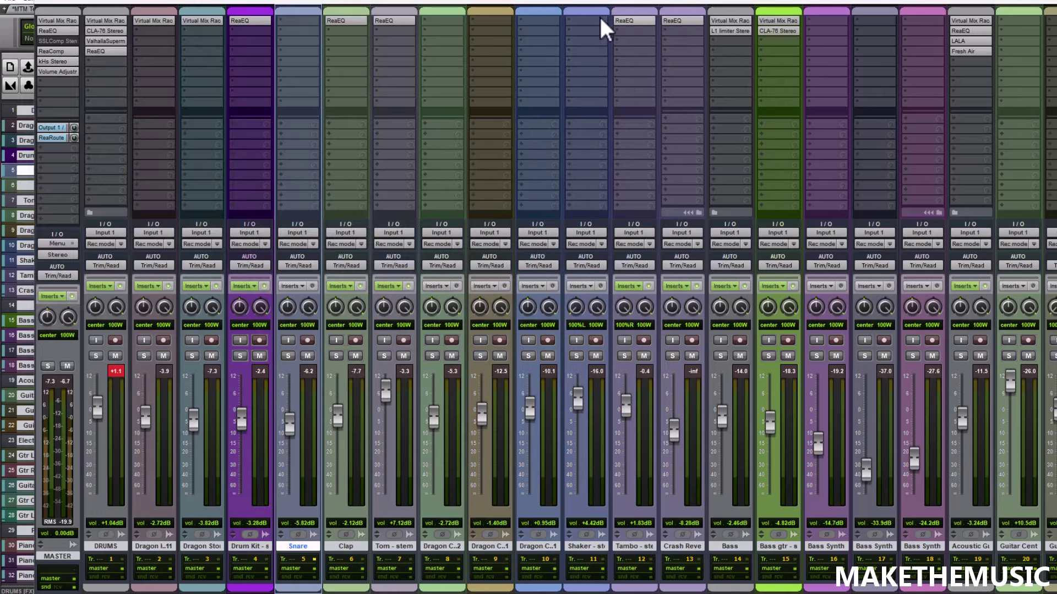
{"action": "left_click", "coordinate": [213, 18]}
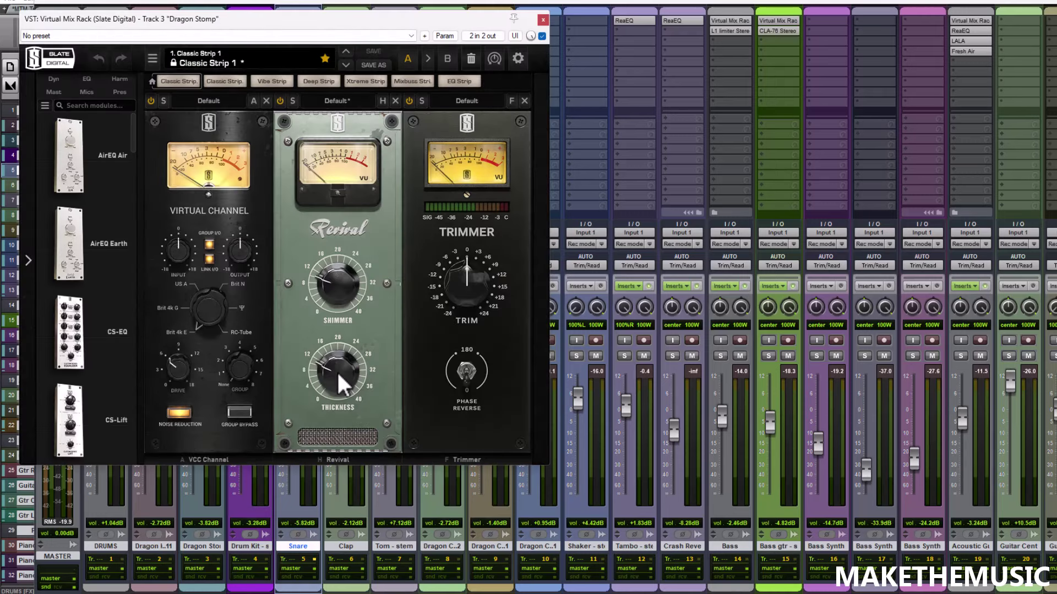
{"action": "left_click_drag", "start_coordinate": [338, 375], "coordinate": [331, 353]}
{"action": "left_click", "coordinate": [542, 20]}
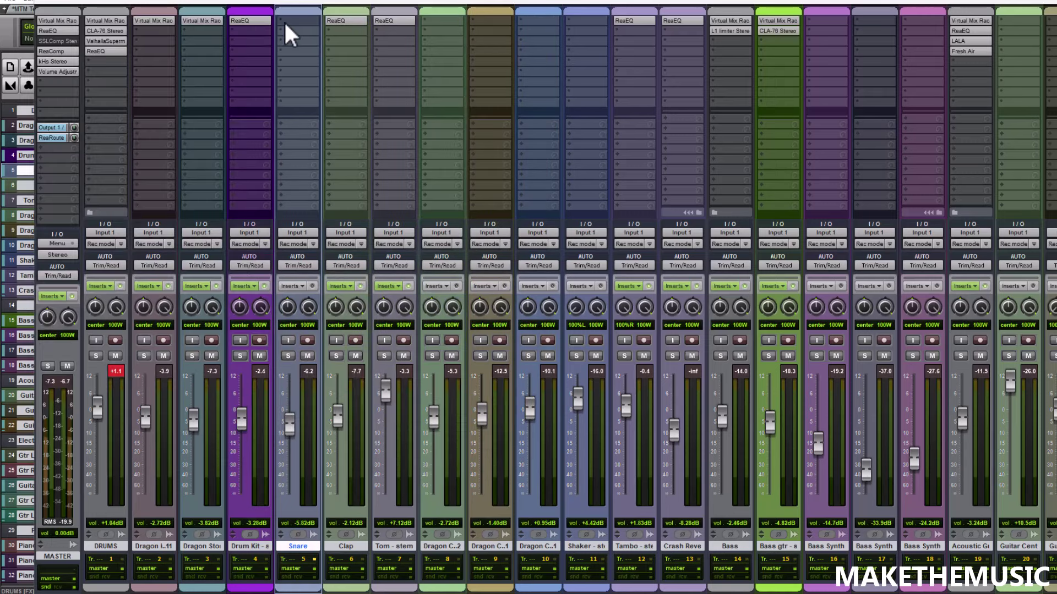
Play the Drum Kit stem in solo while examining its ReaEQ curve, and release the solo.
{"action": "left_click", "coordinate": [261, 22]}
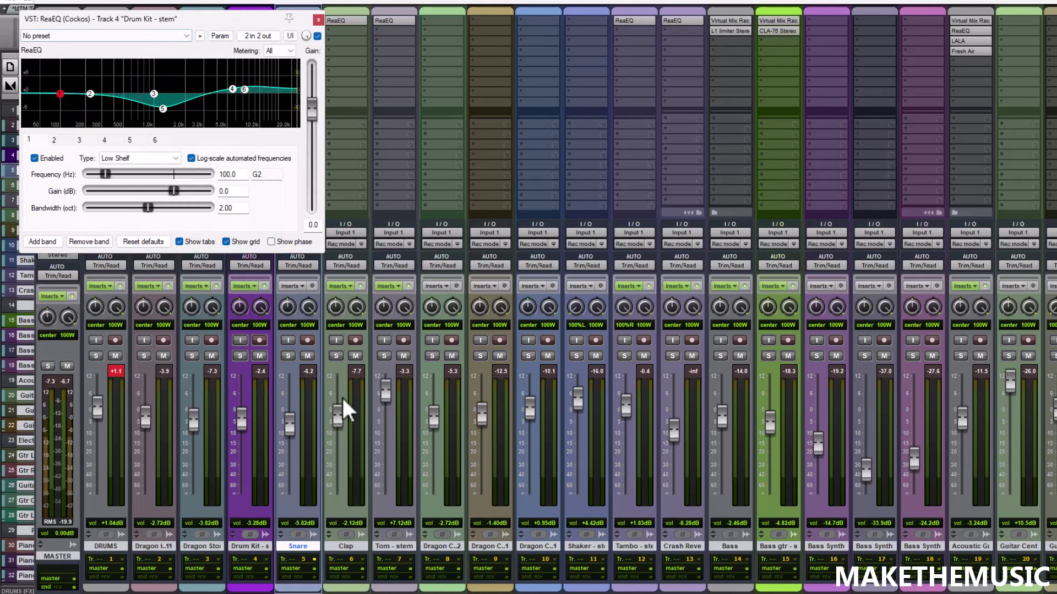
{"action": "left_click", "coordinate": [238, 355]}
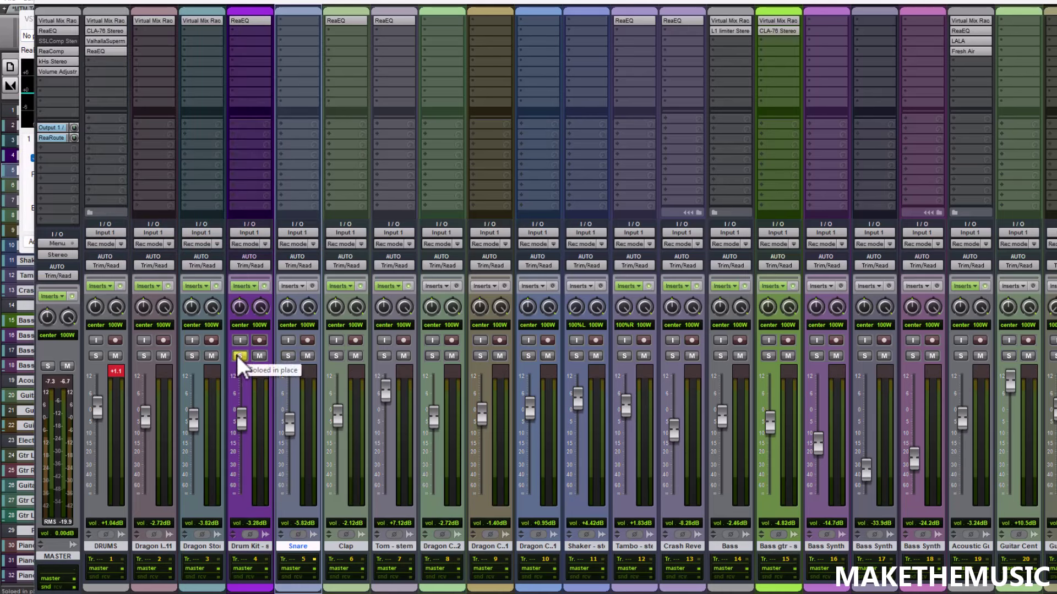
{"action": "key", "text": "space"}
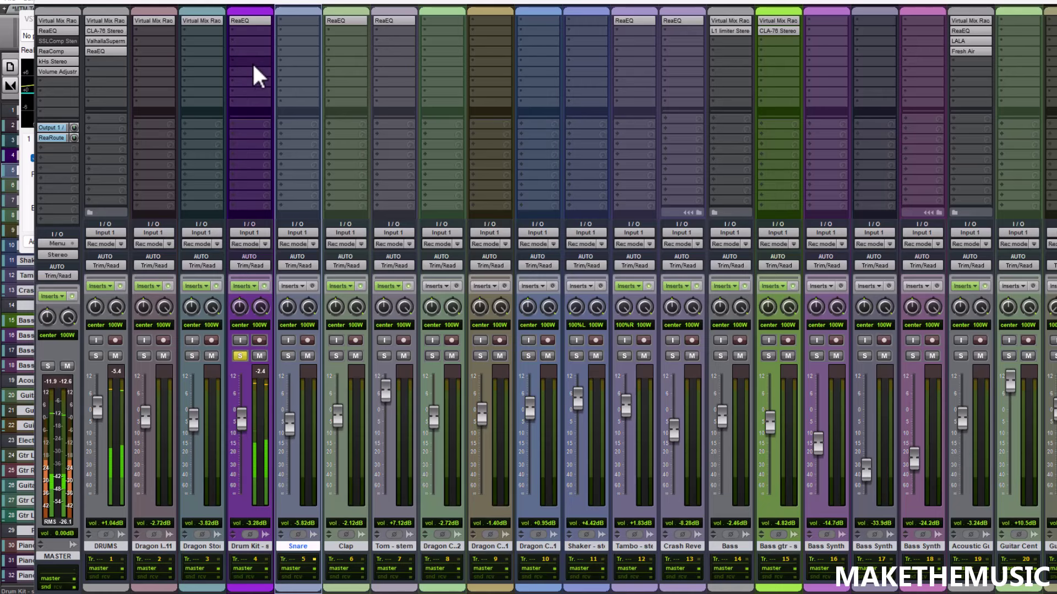
{"action": "left_click", "coordinate": [248, 21]}
{"action": "left_click", "coordinate": [256, 19]}
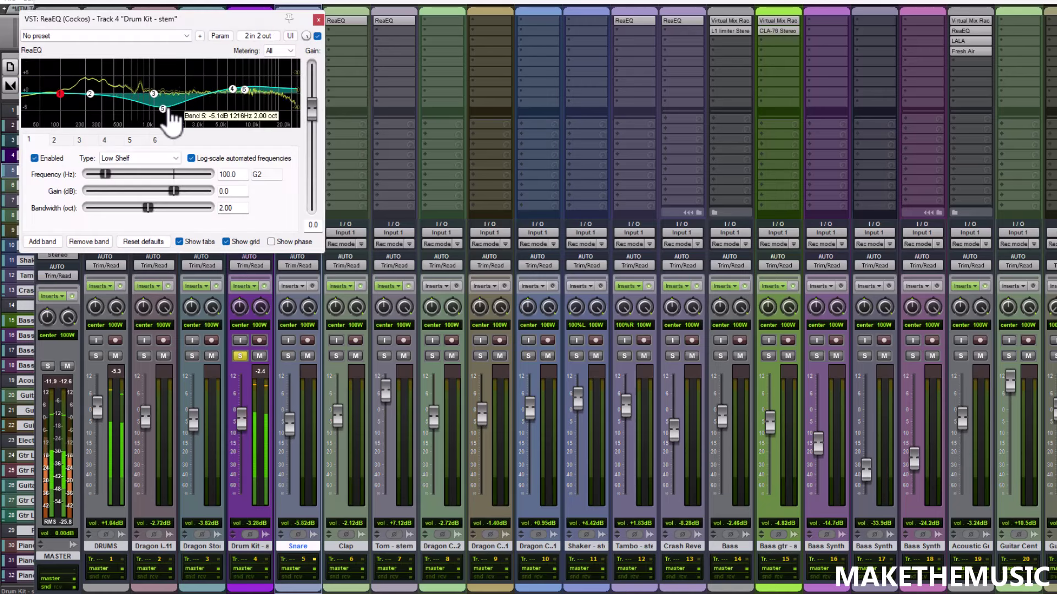
{"action": "left_click", "coordinate": [319, 20]}
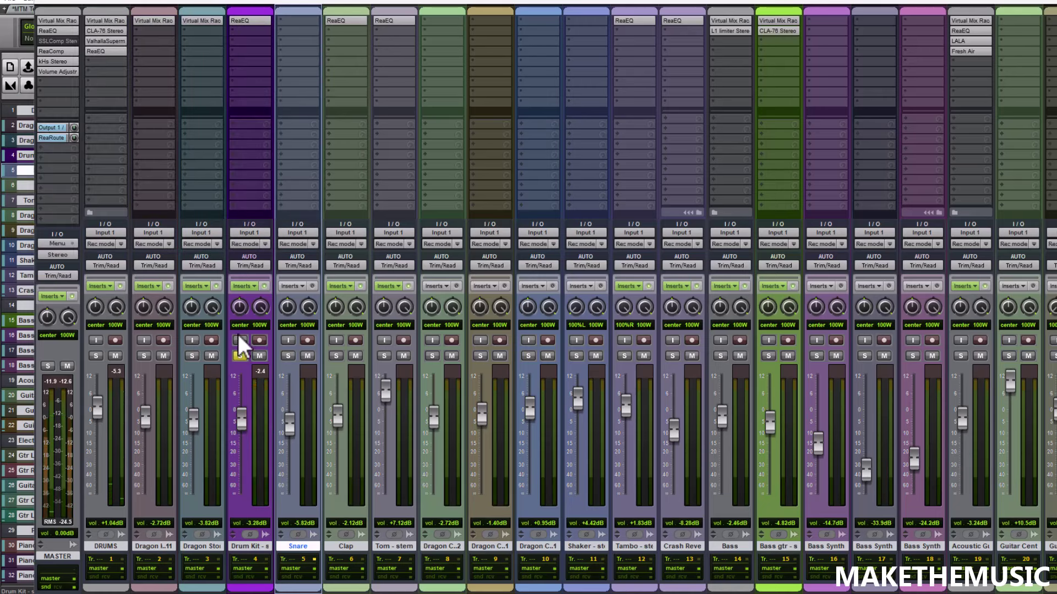
{"action": "left_click", "coordinate": [240, 356]}
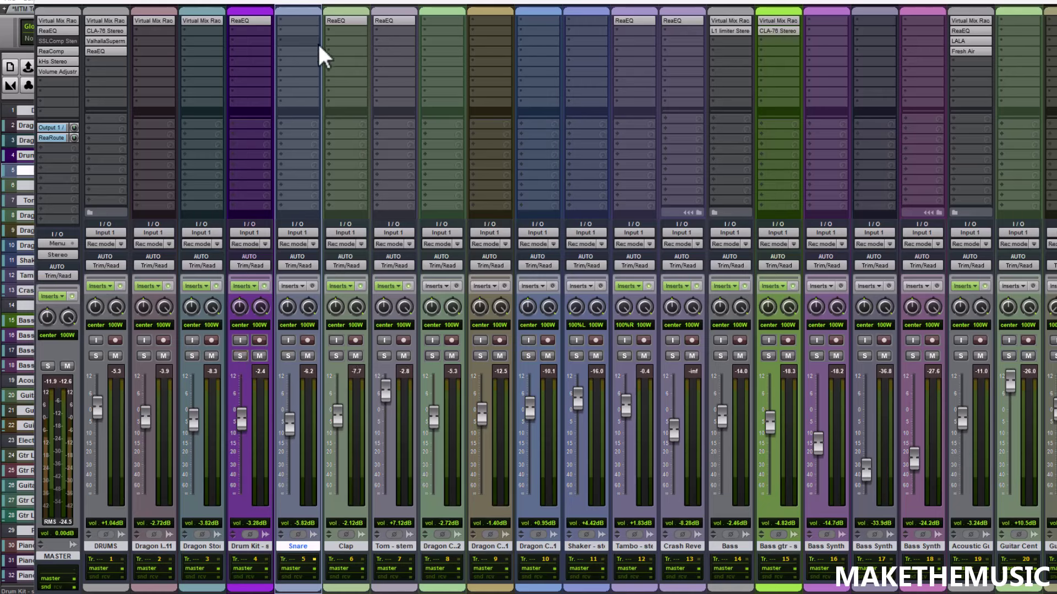
Examine the ReaEQ curves on the Clap and Tom stem tracks.
{"action": "left_click", "coordinate": [354, 22]}
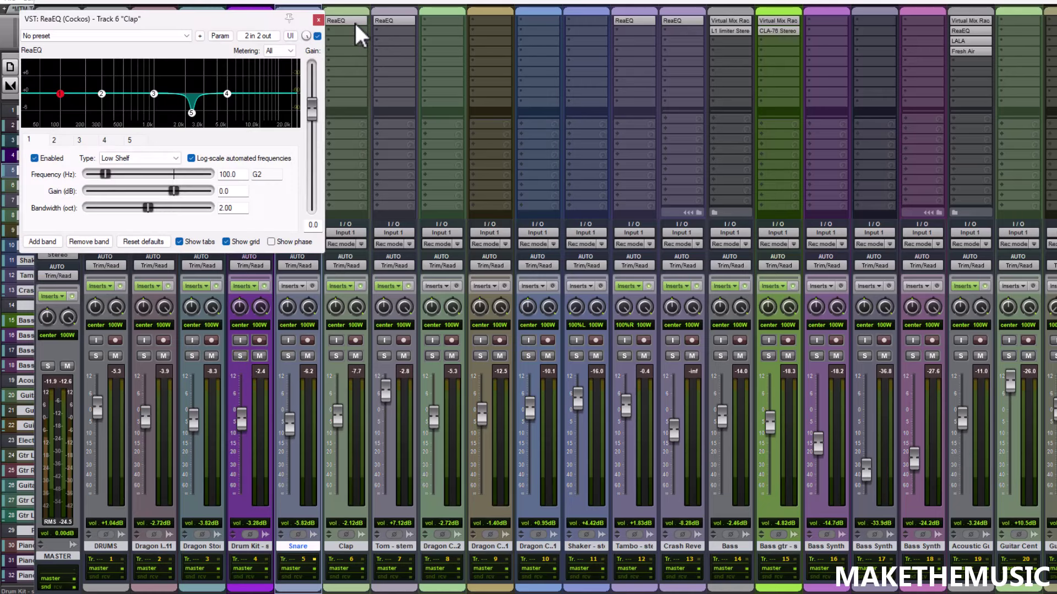
{"action": "left_click", "coordinate": [319, 20]}
{"action": "left_click", "coordinate": [390, 15]}
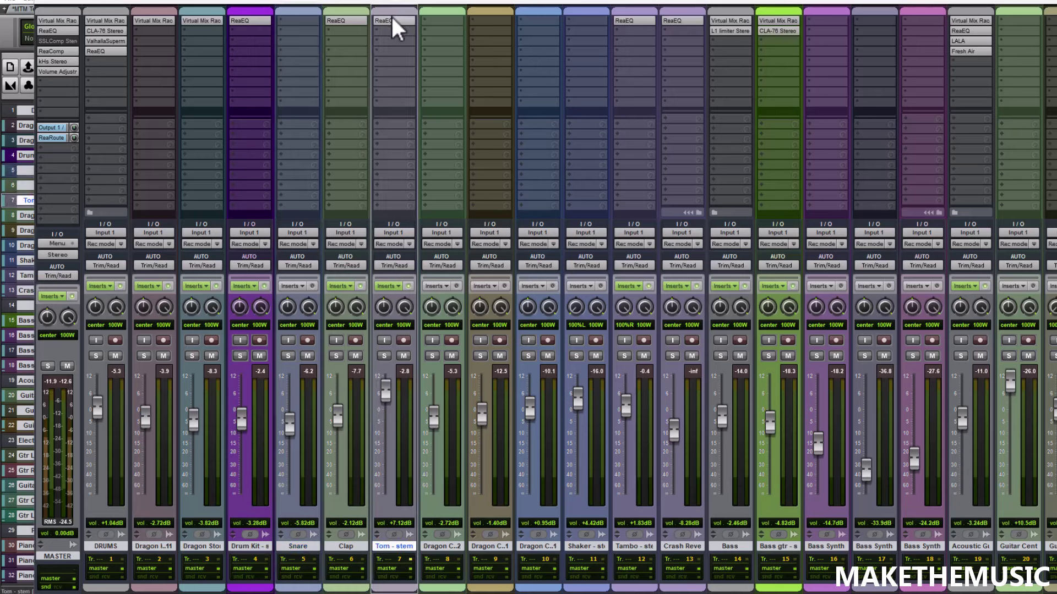
{"action": "left_click", "coordinate": [391, 19]}
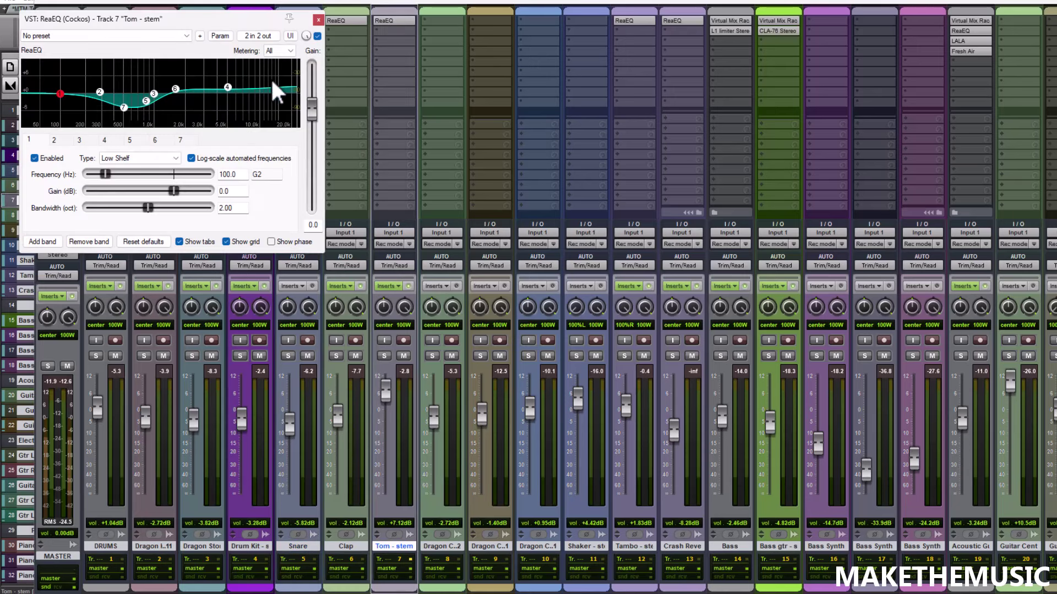
Solo the Tom stem, listen to it with its ReaEQ active and bypassed, and release the solo.
{"action": "left_click", "coordinate": [384, 356]}
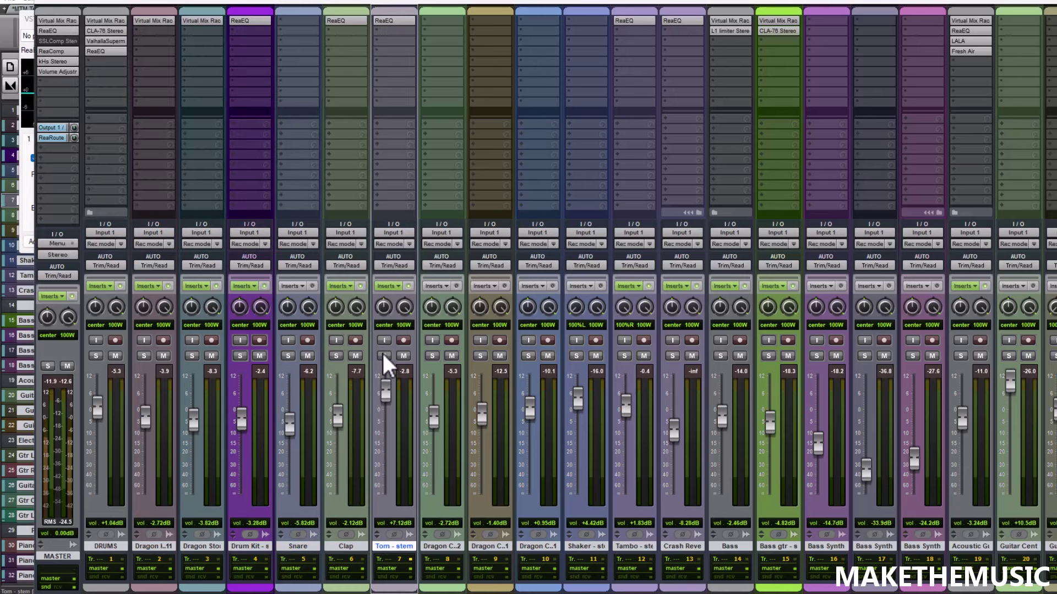
{"action": "left_click", "coordinate": [401, 23]}
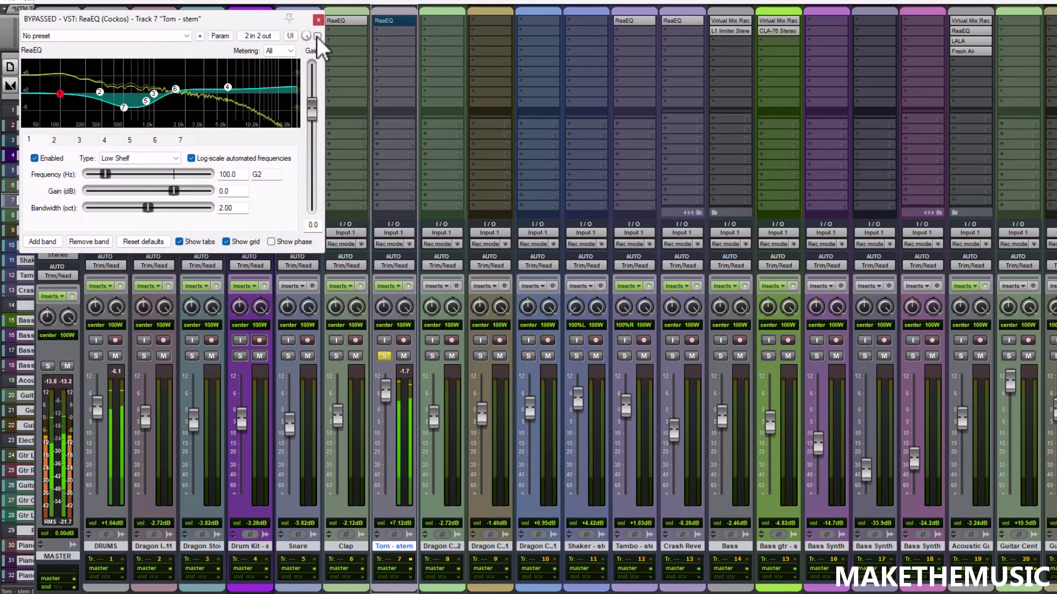
{"action": "left_click", "coordinate": [318, 21]}
{"action": "left_click", "coordinate": [383, 356]}
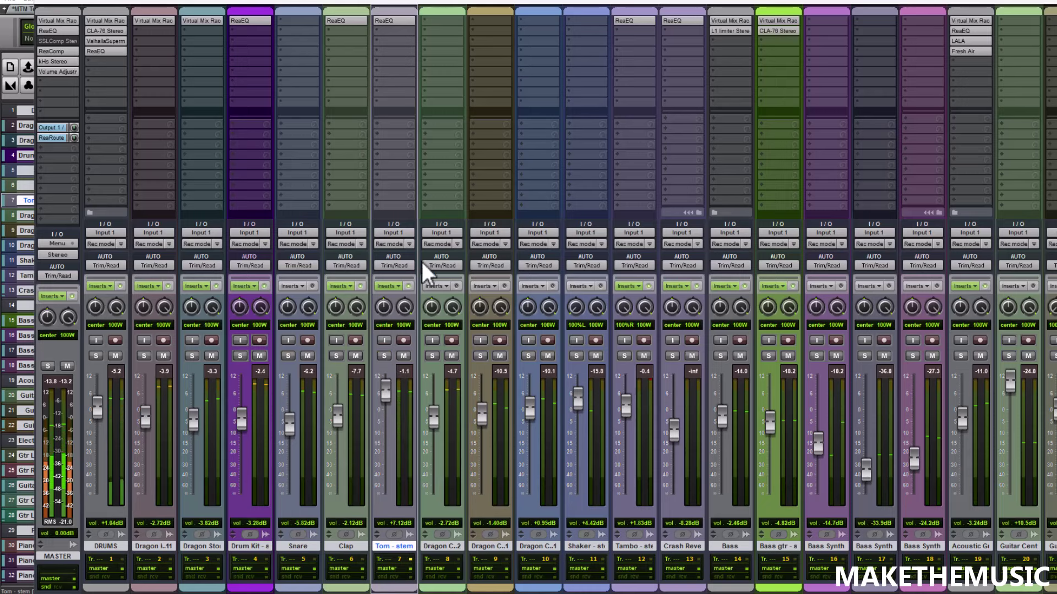
Inspect the ReaEQ plug-ins on the Tambo stem and the crash track.
{"action": "scroll", "coordinate": [460, 363], "scroll_direction": "right", "scroll_amount": 5}
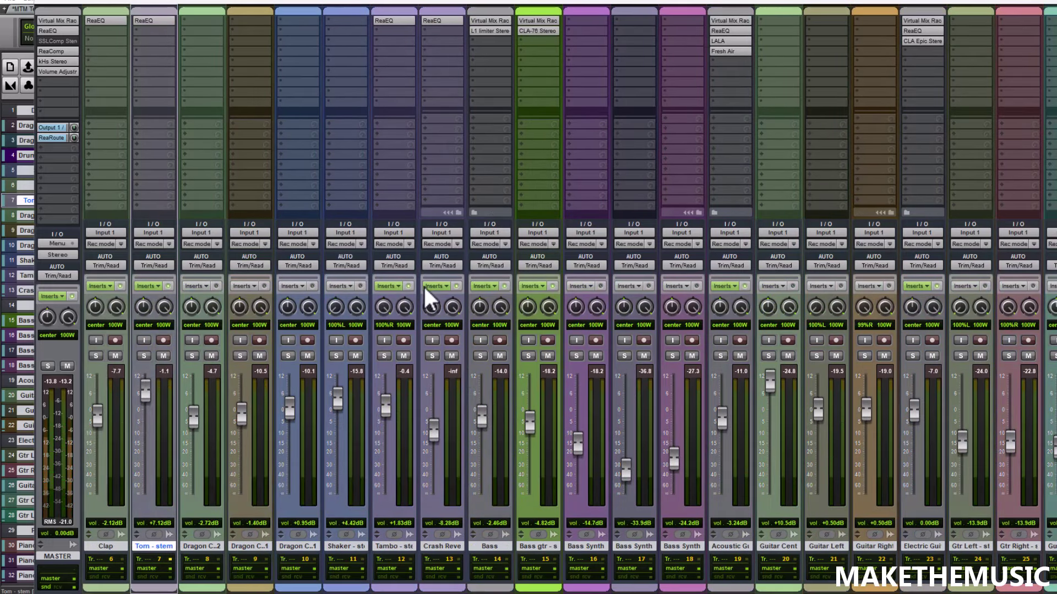
{"action": "left_click", "coordinate": [394, 22]}
{"action": "left_click", "coordinate": [319, 20]}
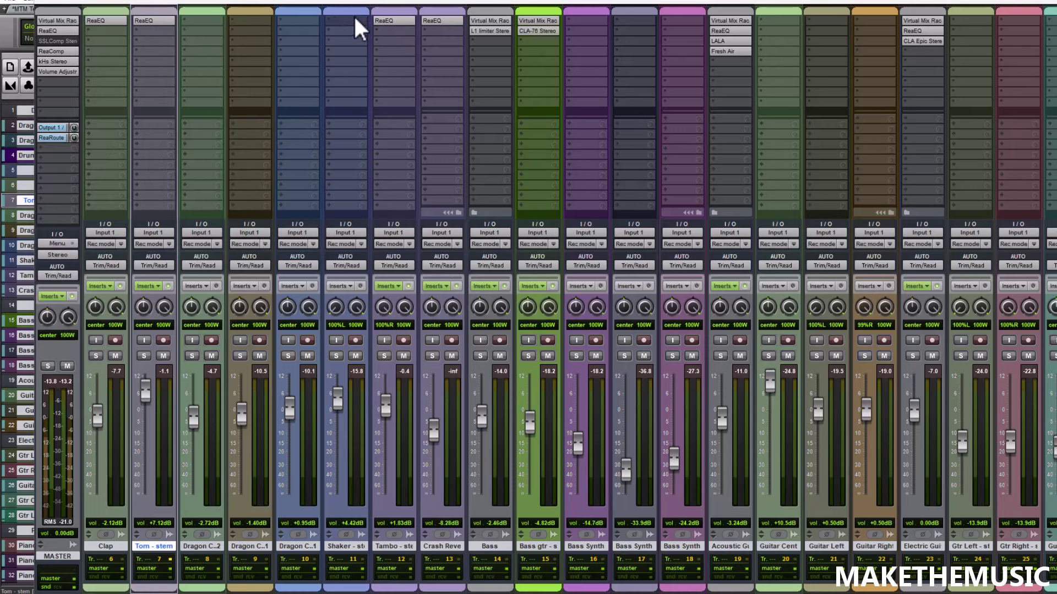
{"action": "left_click", "coordinate": [443, 20]}
{"action": "left_click", "coordinate": [318, 20]}
{"action": "scroll", "coordinate": [417, 397], "scroll_direction": "left", "scroll_amount": 5}
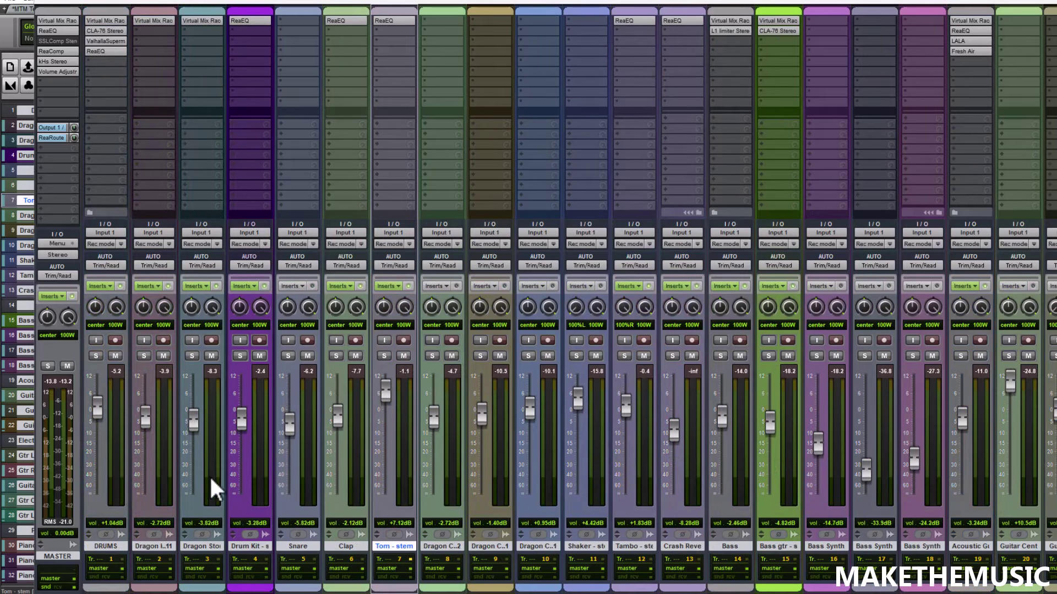
Solo all tracks from DRUMS through the crash, compare them with their effects bypassed and active, and release the solo.
{"action": "left_click", "coordinate": [97, 485]}
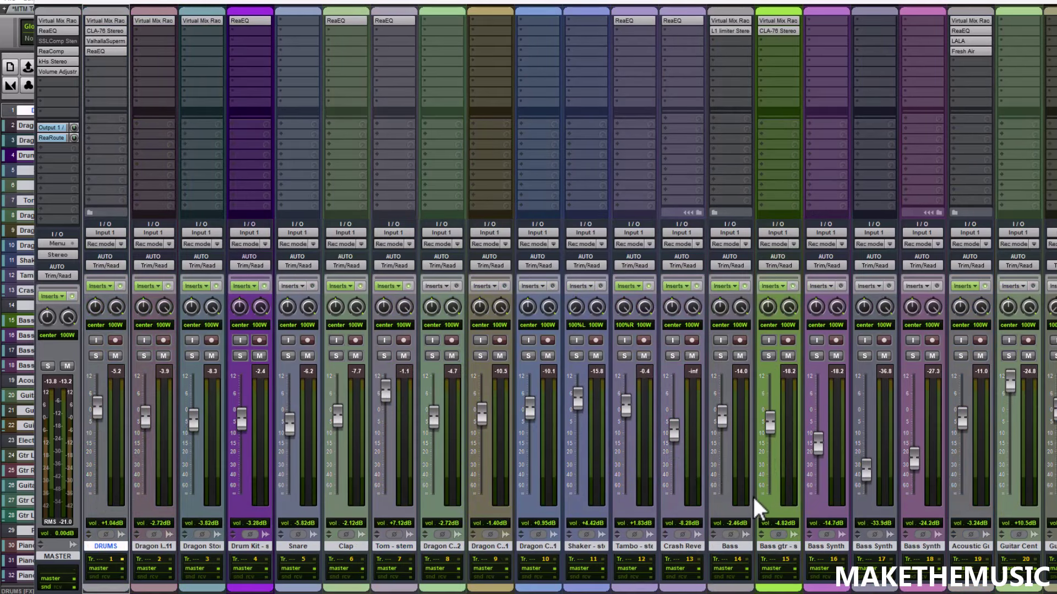
{"action": "left_click", "coordinate": [667, 485], "text": "shift"}
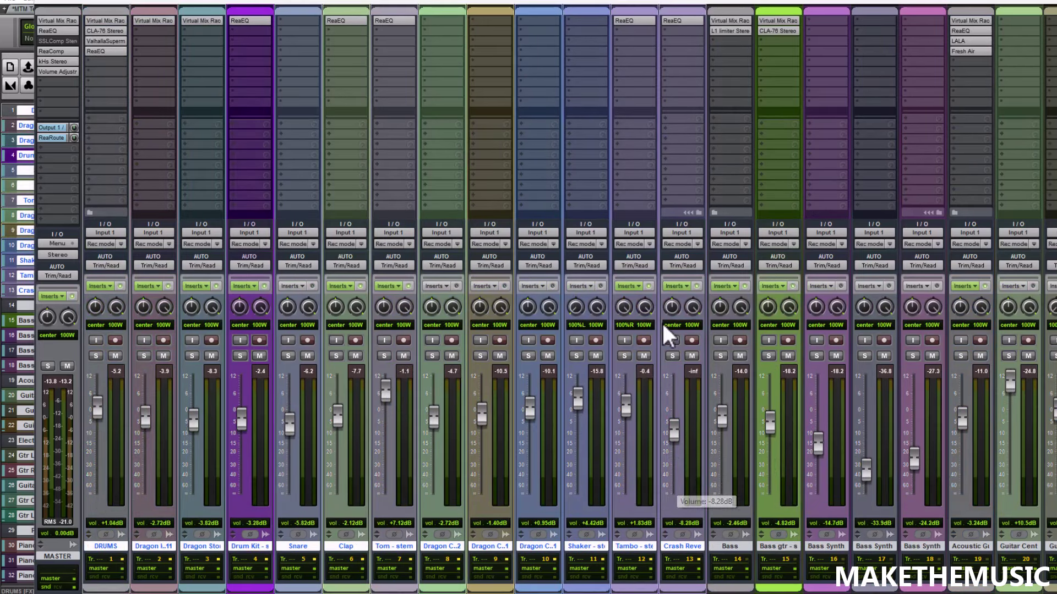
{"action": "left_click", "coordinate": [672, 354]}
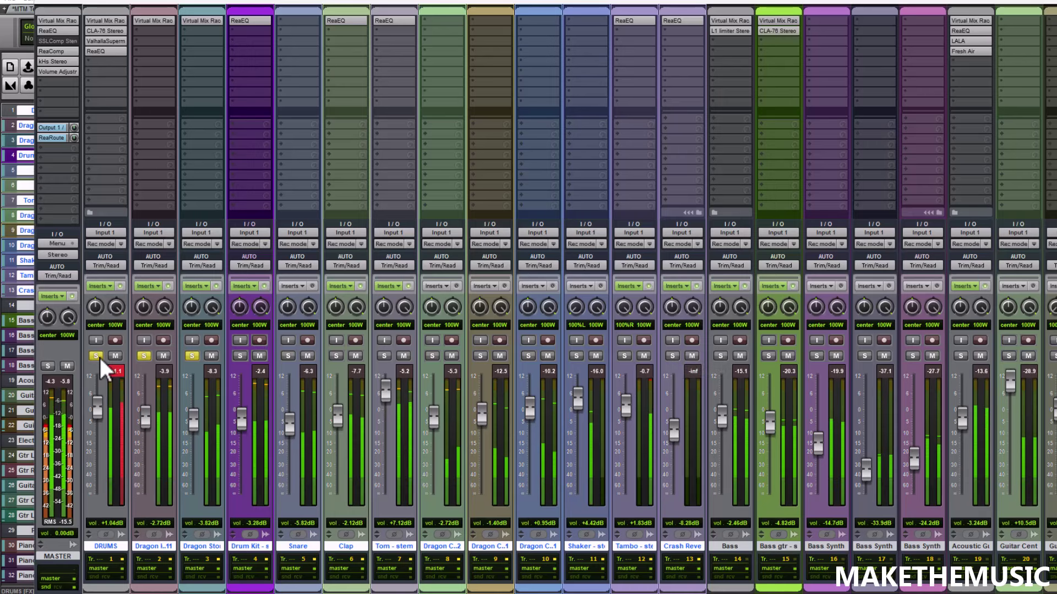
{"action": "left_click", "coordinate": [265, 286]}
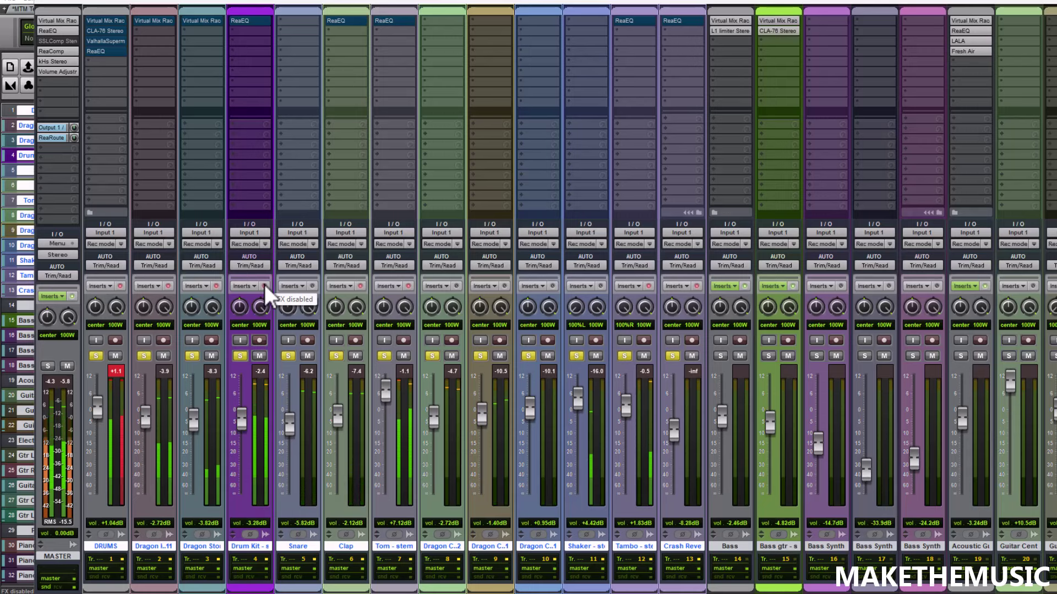
{"action": "left_click", "coordinate": [265, 286]}
{"action": "left_click", "coordinate": [95, 357]}
{"action": "key", "text": "space"}
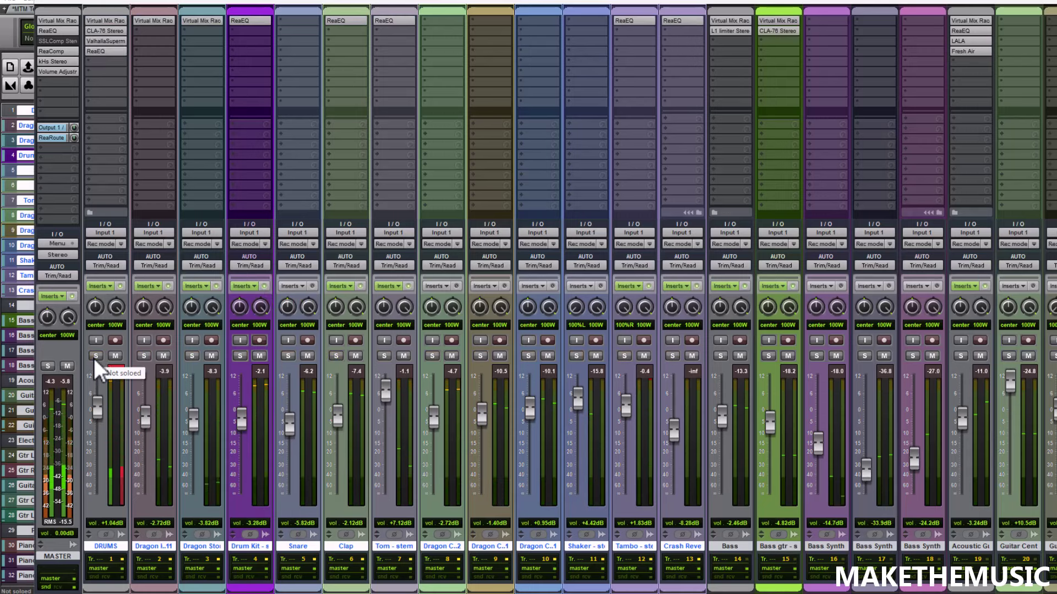
Solo the Bass folder track and play the song.
{"action": "scroll", "coordinate": [528, 392], "scroll_direction": "down", "scroll_amount": 1}
{"action": "scroll", "coordinate": [528, 390], "scroll_direction": "down", "scroll_amount": 3}
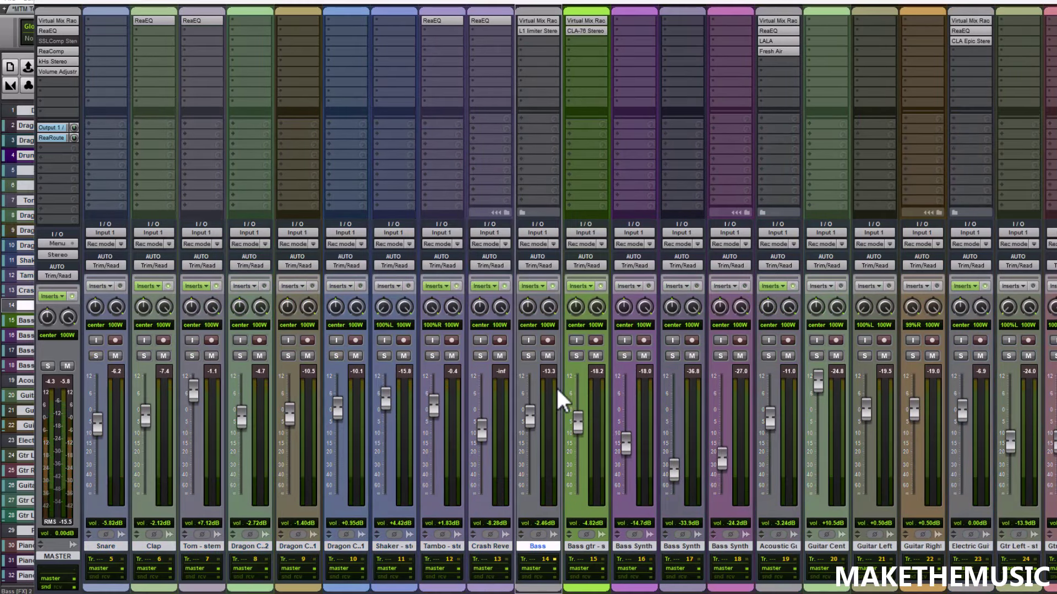
{"action": "scroll", "coordinate": [557, 386], "scroll_direction": "down", "scroll_amount": 3}
{"action": "left_click", "coordinate": [384, 356]}
{"action": "scroll", "coordinate": [551, 356], "scroll_direction": "down", "scroll_amount": 1}
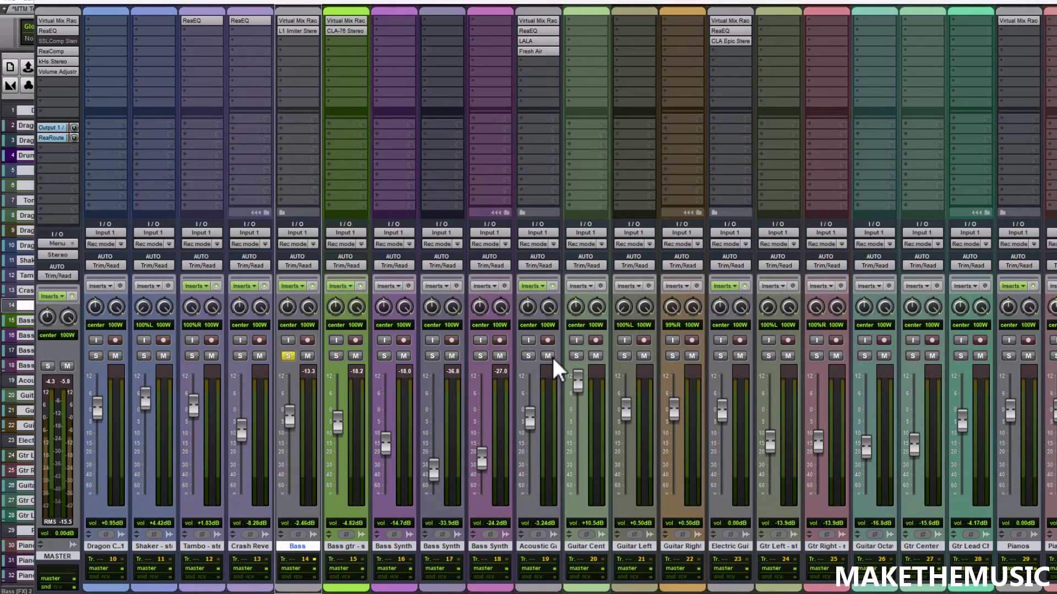
{"action": "key", "text": "space"}
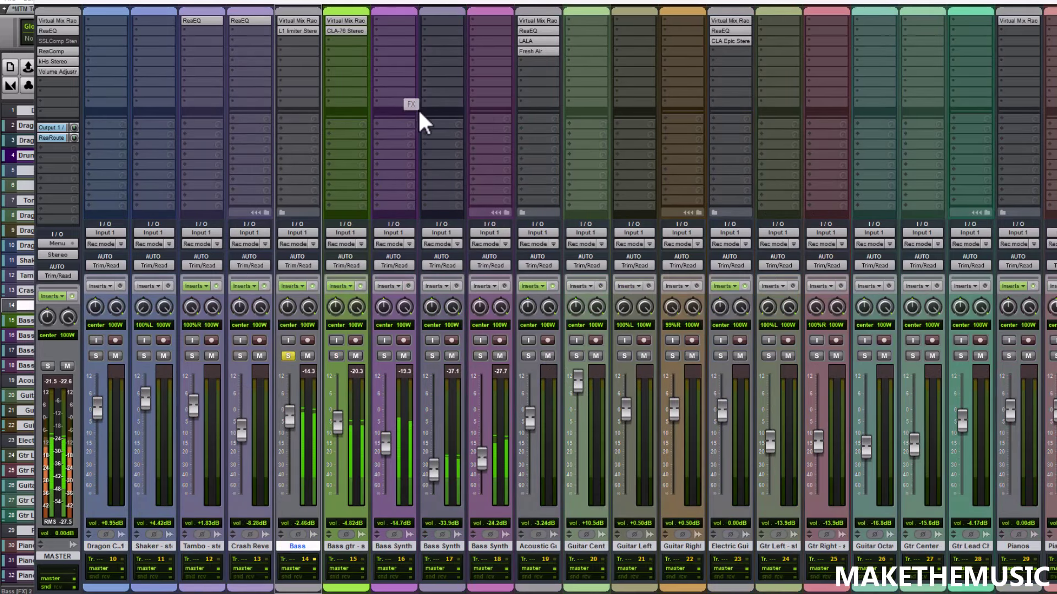
Inspect Virtual Mix Rack and CLA-76 on the Bass gtr stem, listen to it in solo, and release the bass solos.
{"action": "left_click", "coordinate": [355, 23]}
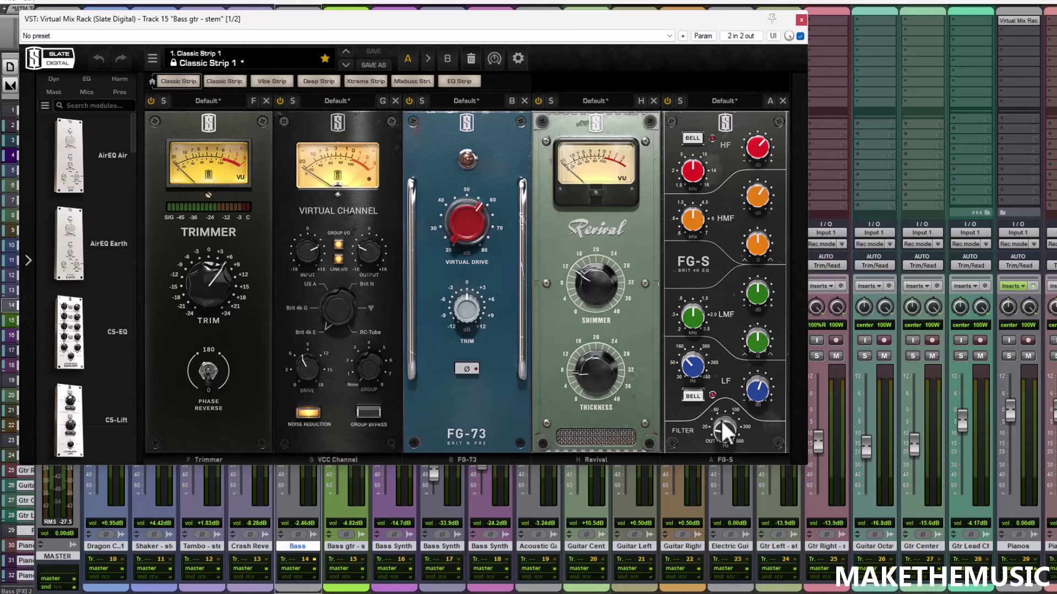
{"action": "left_click", "coordinate": [801, 20]}
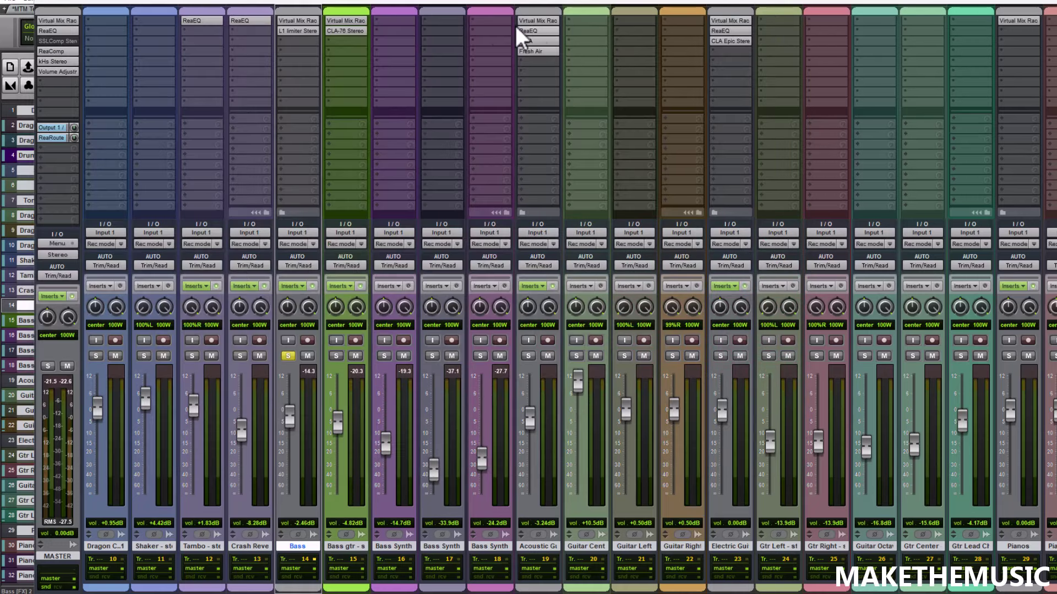
{"action": "left_click", "coordinate": [349, 31]}
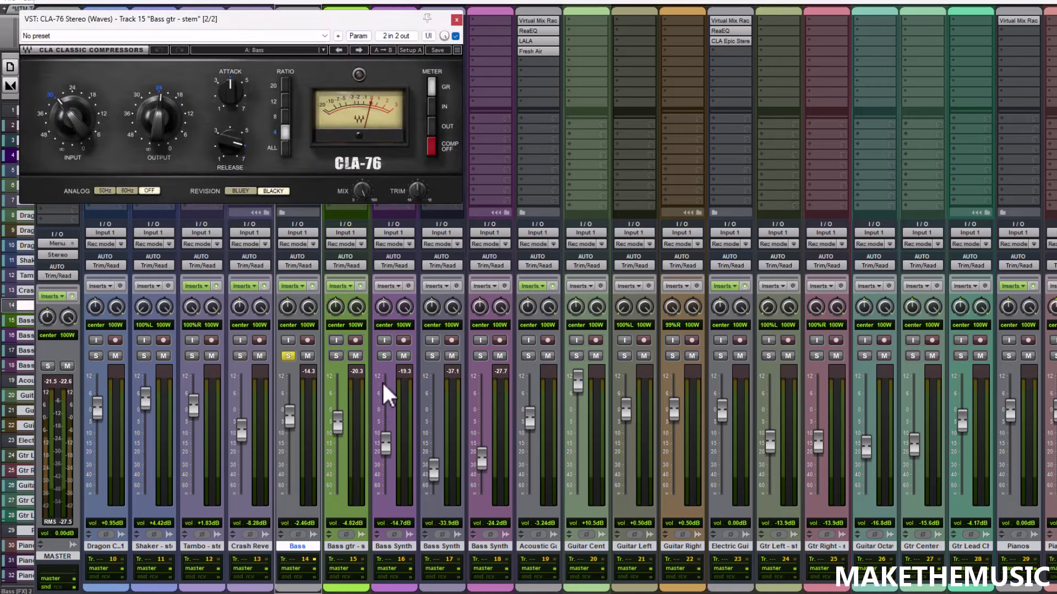
{"action": "left_click", "coordinate": [335, 356]}
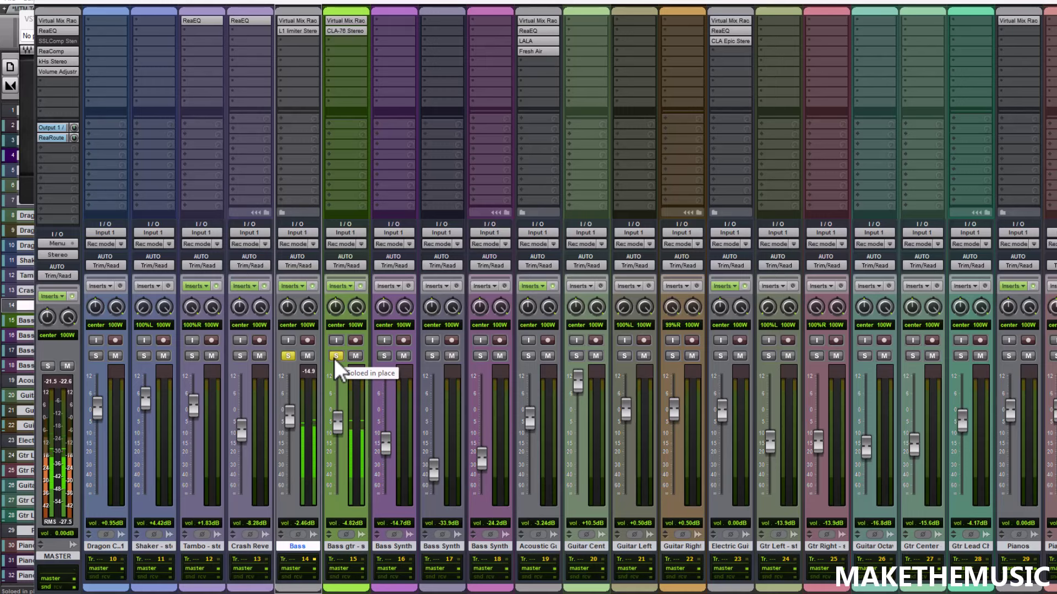
{"action": "left_click", "coordinate": [336, 356]}
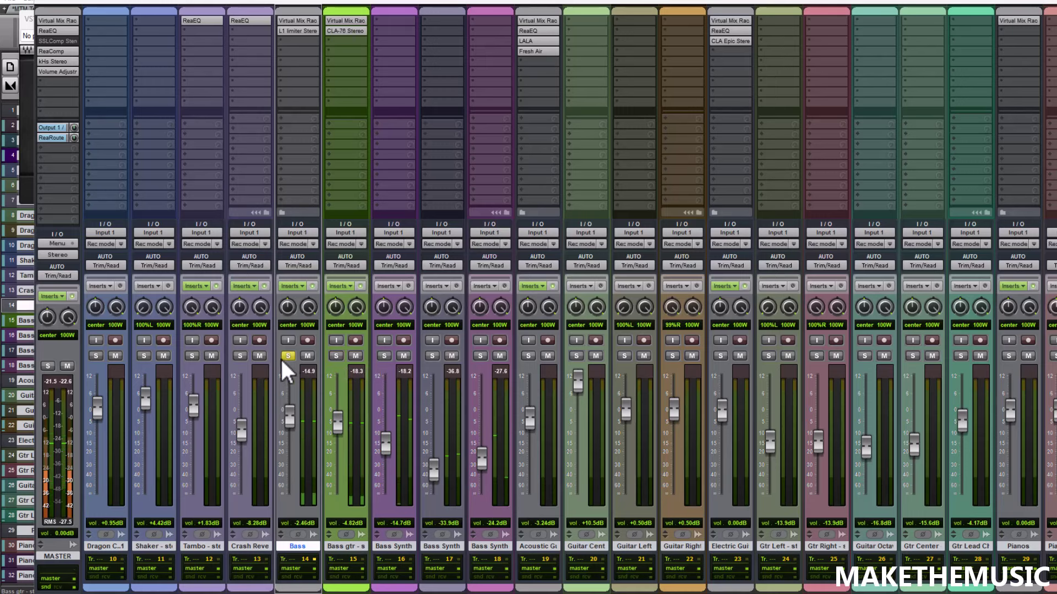
{"action": "left_click", "coordinate": [287, 357]}
Inspect Virtual Mix Rack and the L1 limiter on the Bass folder, with the folder played in solo for the limiter.
{"action": "left_click", "coordinate": [306, 22]}
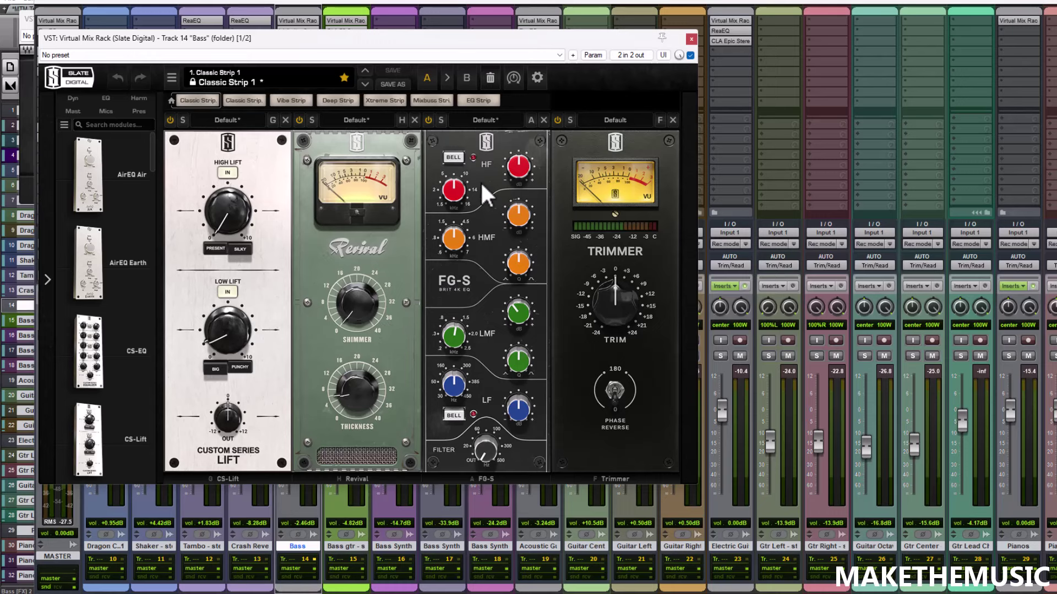
{"action": "left_click", "coordinate": [691, 39]}
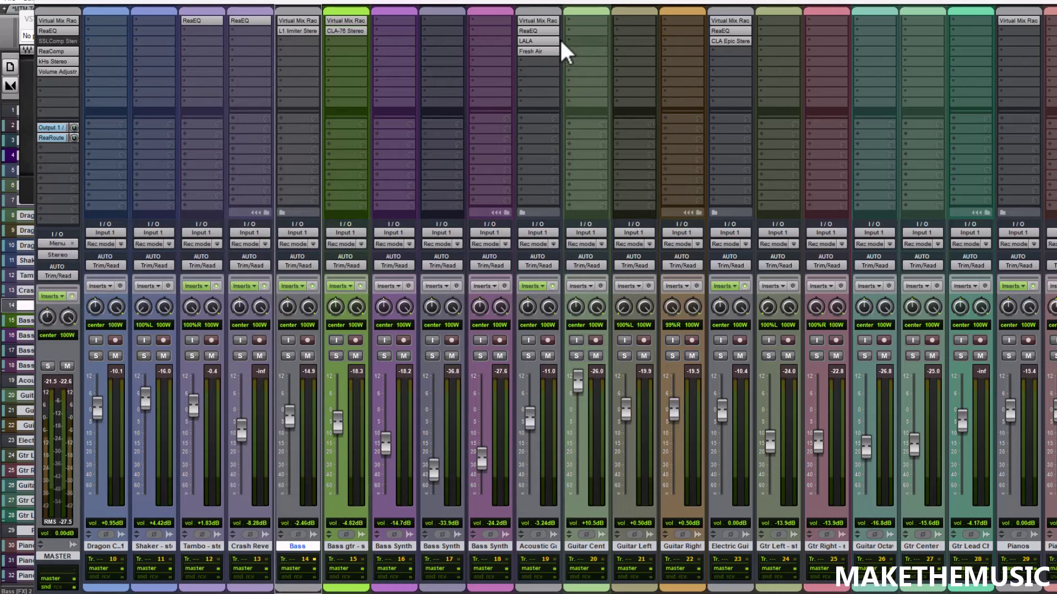
{"action": "left_click", "coordinate": [311, 30]}
{"action": "left_click", "coordinate": [287, 355]}
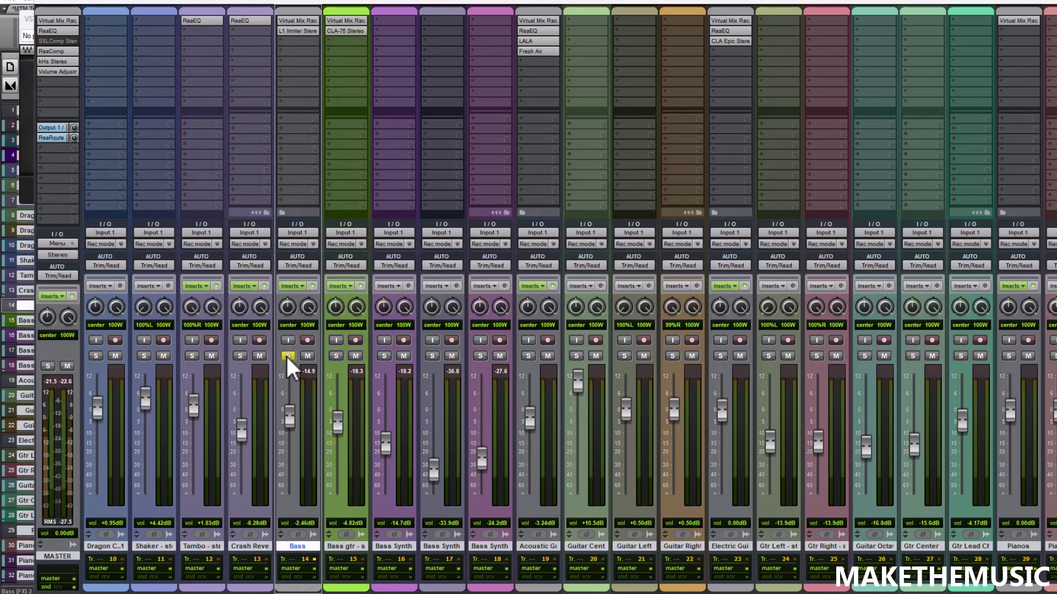
{"action": "left_click", "coordinate": [308, 31]}
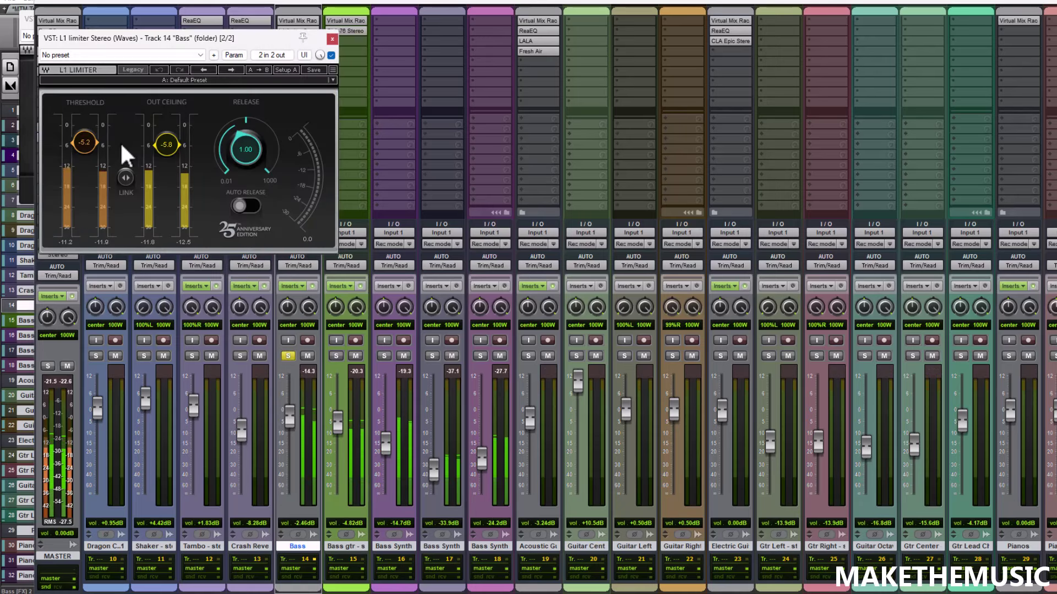
{"action": "left_click", "coordinate": [332, 39]}
{"action": "left_click", "coordinate": [288, 356]}
Listen to the three Bass Synth tracks in solo and release their solos.
{"action": "left_click", "coordinate": [384, 356]}
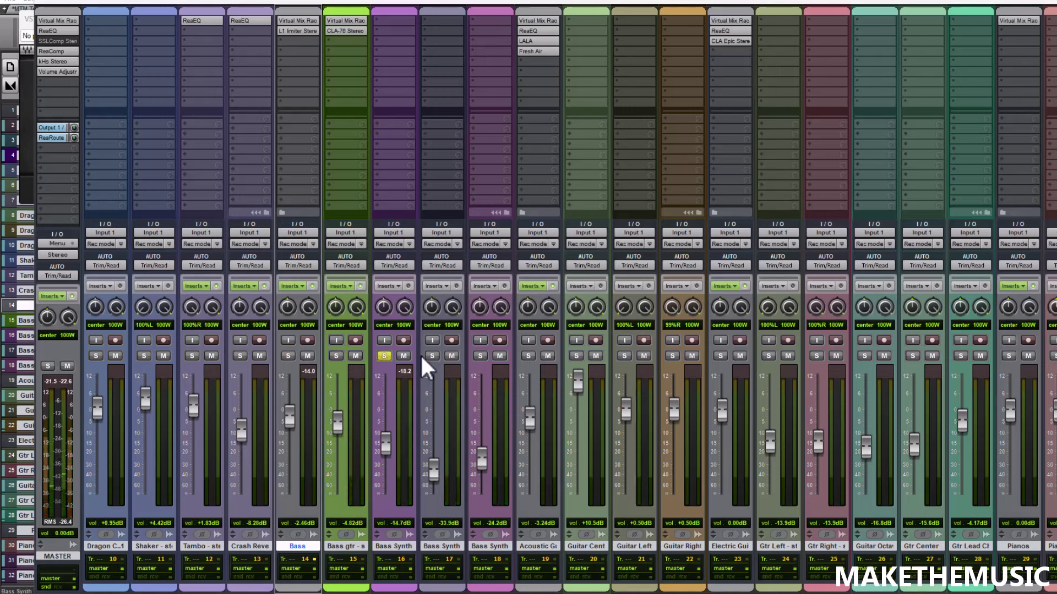
{"action": "left_click", "coordinate": [432, 355]}
{"action": "left_click", "coordinate": [480, 355]}
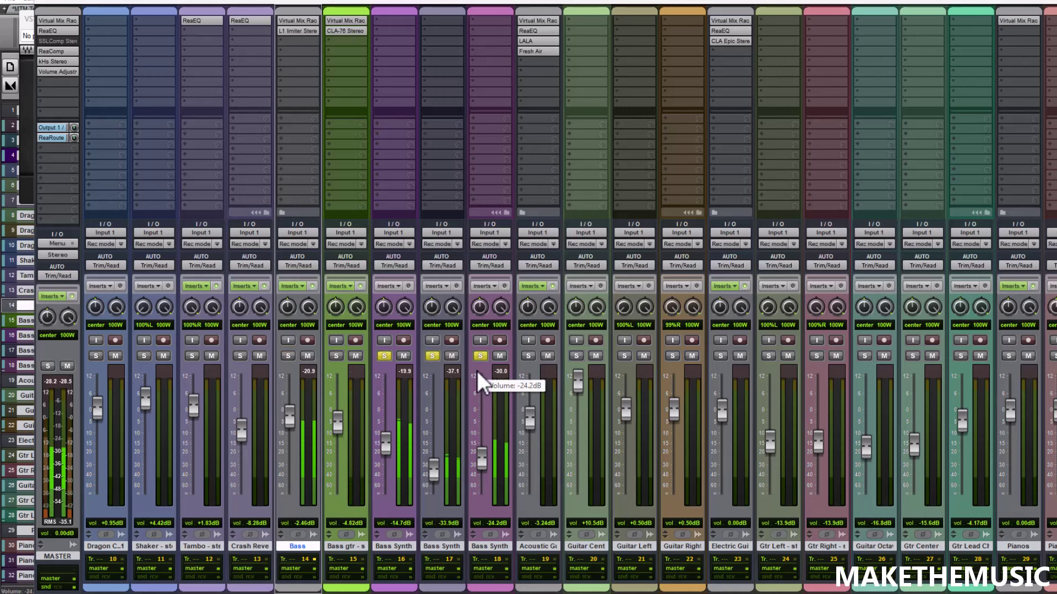
{"action": "left_click", "coordinate": [421, 352]}
{"action": "left_click", "coordinate": [432, 355]}
{"action": "left_click", "coordinate": [384, 355]}
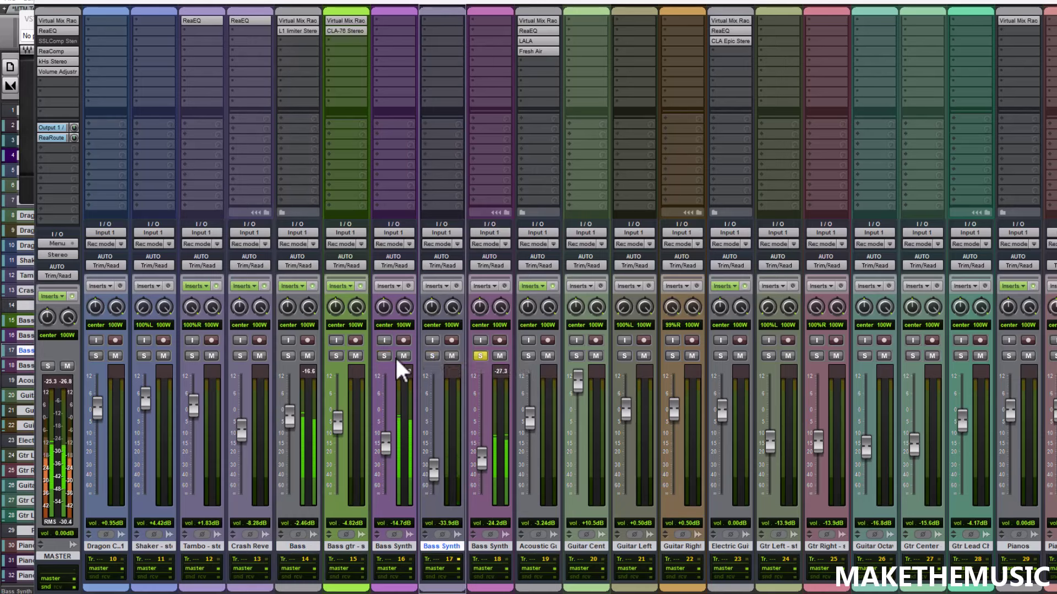
{"action": "left_click", "coordinate": [480, 356]}
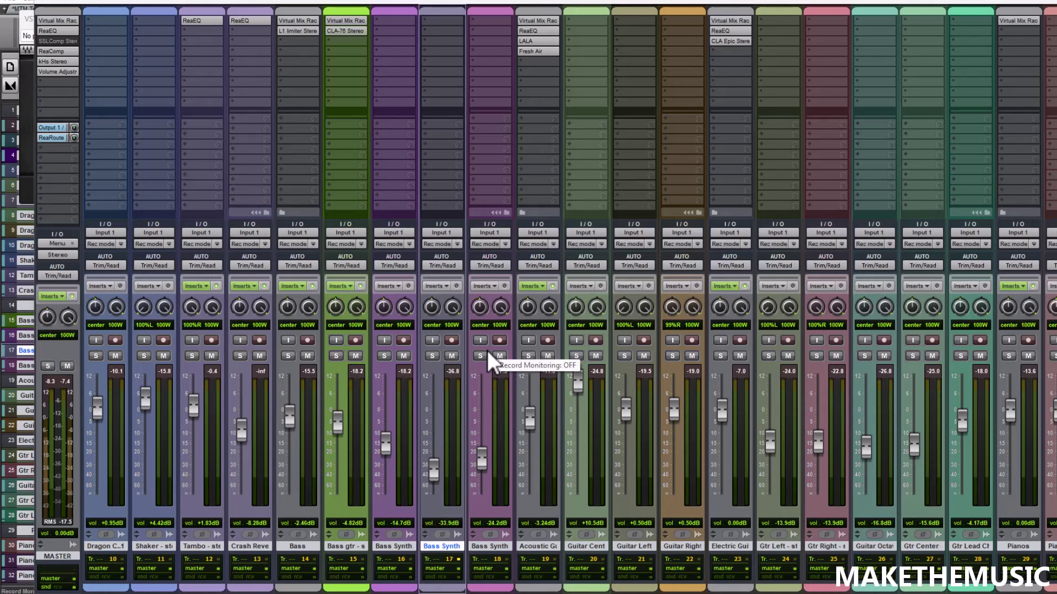
Play the Acoustic Guitars folder track in solo.
{"action": "scroll", "coordinate": [551, 394], "scroll_direction": "right", "scroll_amount": 4}
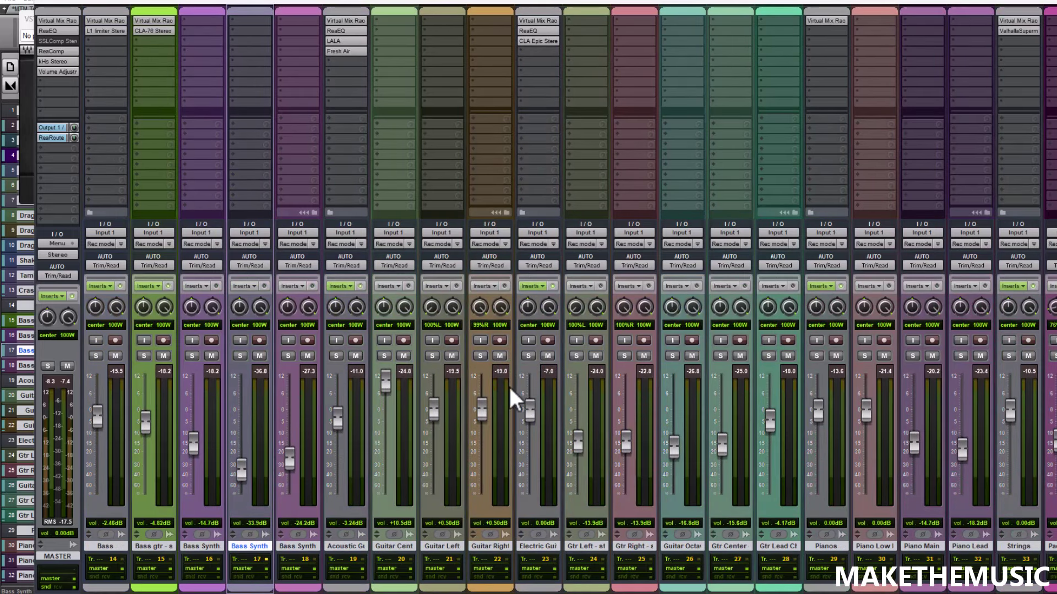
{"action": "left_click", "coordinate": [338, 375]}
{"action": "scroll", "coordinate": [337, 374], "scroll_direction": "right", "scroll_amount": 4}
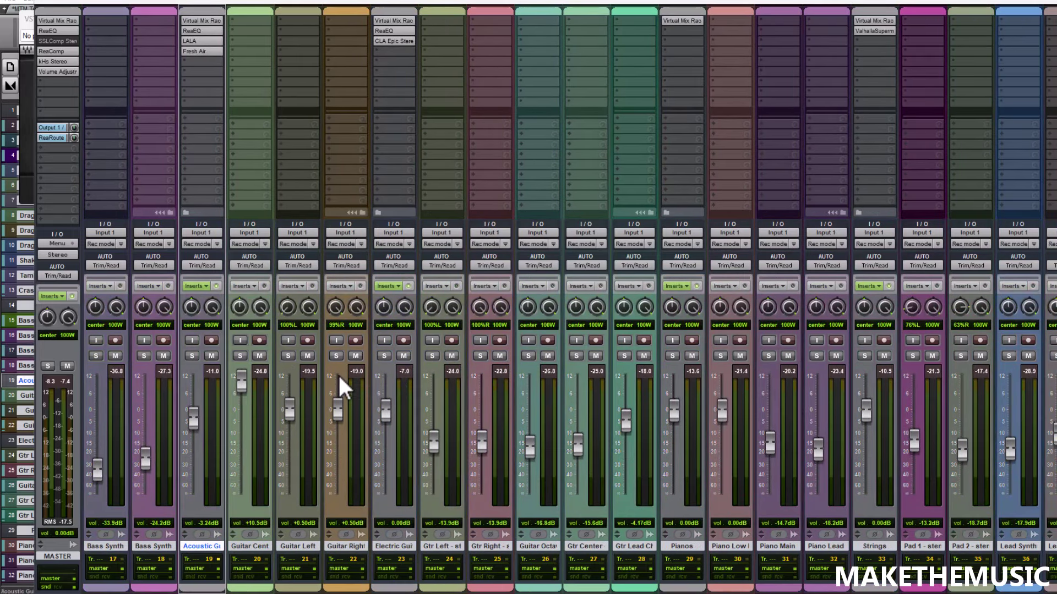
{"action": "scroll", "coordinate": [337, 375], "scroll_direction": "right", "scroll_amount": 1}
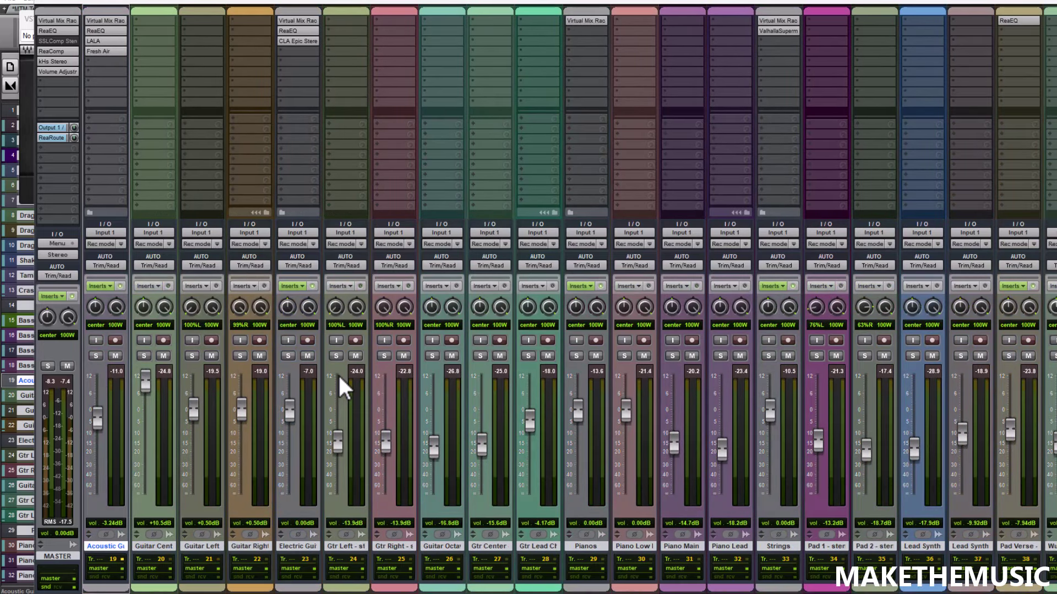
{"action": "scroll", "coordinate": [208, 350], "scroll_direction": "left", "scroll_amount": 3}
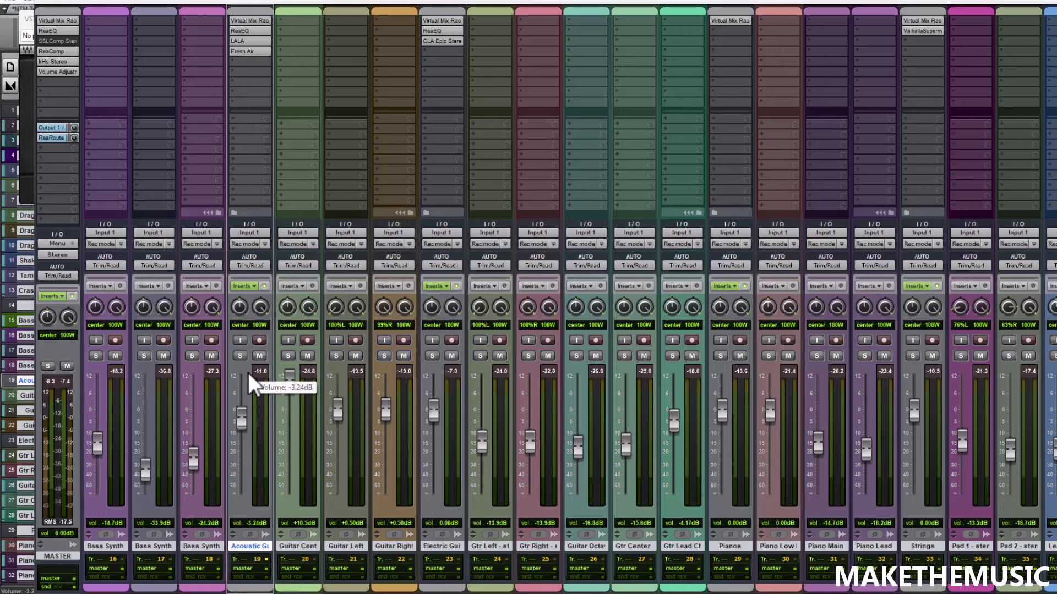
{"action": "left_click", "coordinate": [240, 356]}
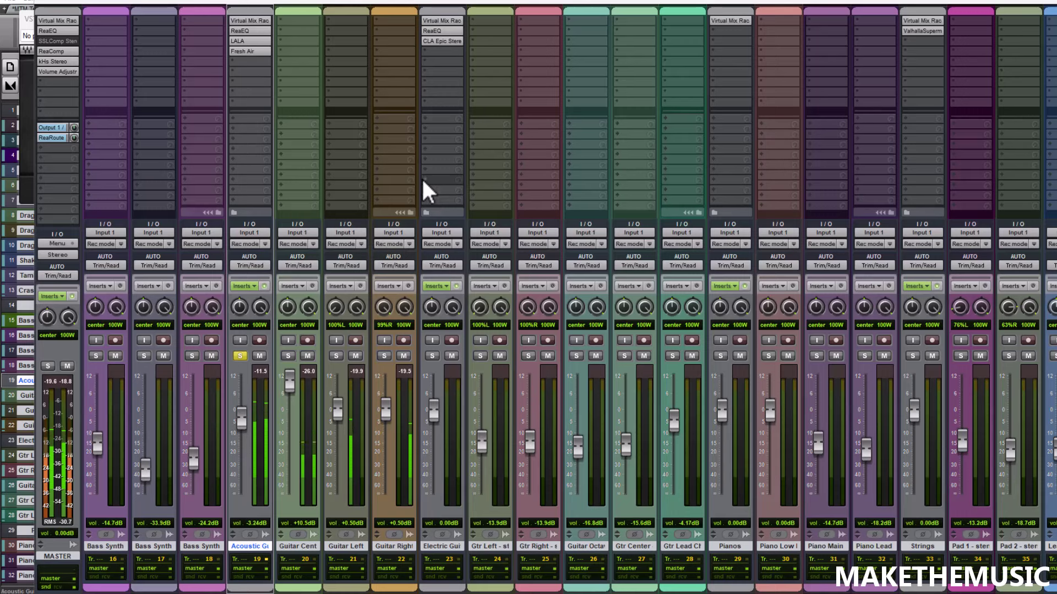
Inspect Virtual Mix Rack, the ReaEQ curve with its high shelf, and the LALA compressor on the Acoustic Guitars folder.
{"action": "left_click", "coordinate": [264, 30]}
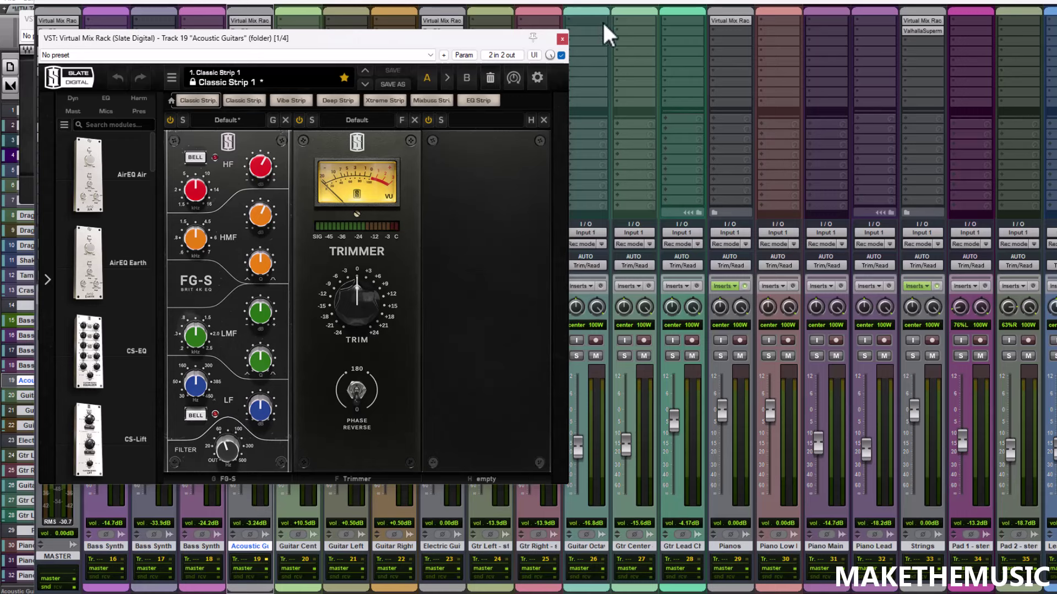
{"action": "left_click", "coordinate": [561, 39]}
{"action": "left_click", "coordinate": [248, 31]}
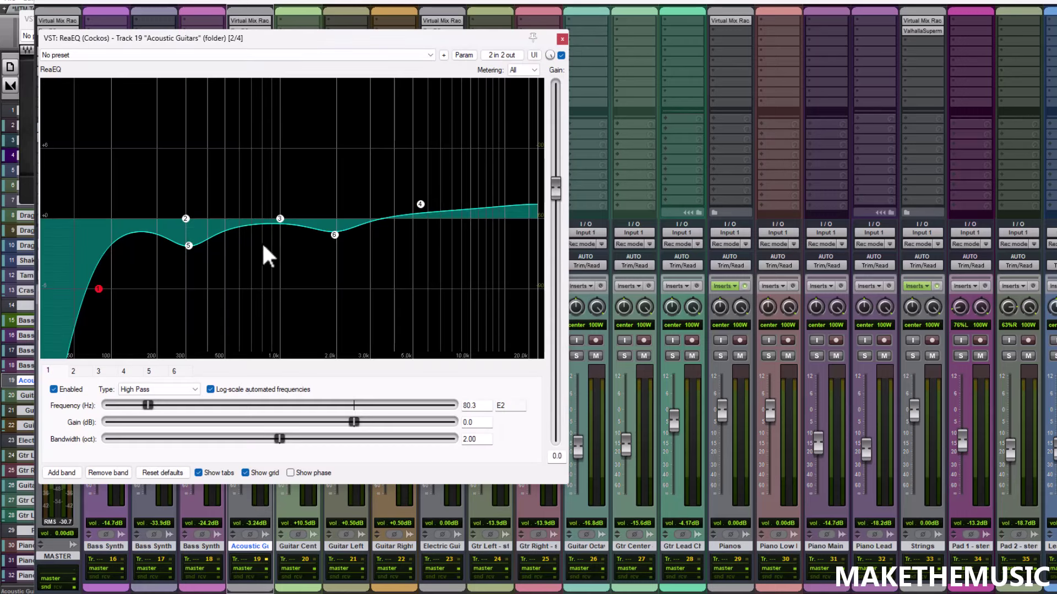
{"action": "mouse_move", "coordinate": [422, 207]}
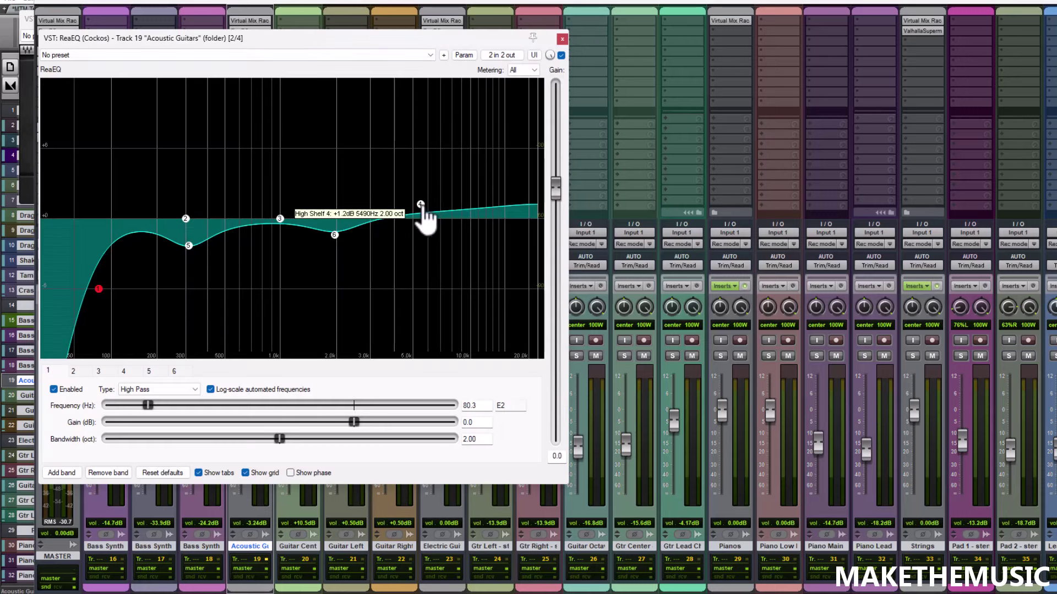
{"action": "left_click", "coordinate": [562, 38]}
{"action": "left_click", "coordinate": [261, 41]}
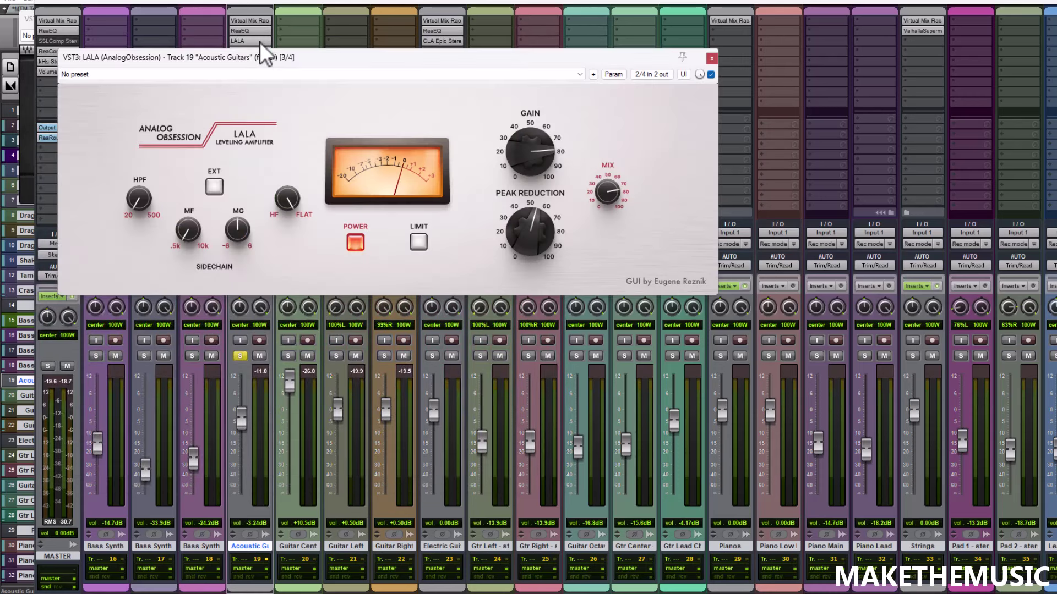
{"action": "left_click_drag", "start_coordinate": [319, 58], "coordinate": [388, 75]}
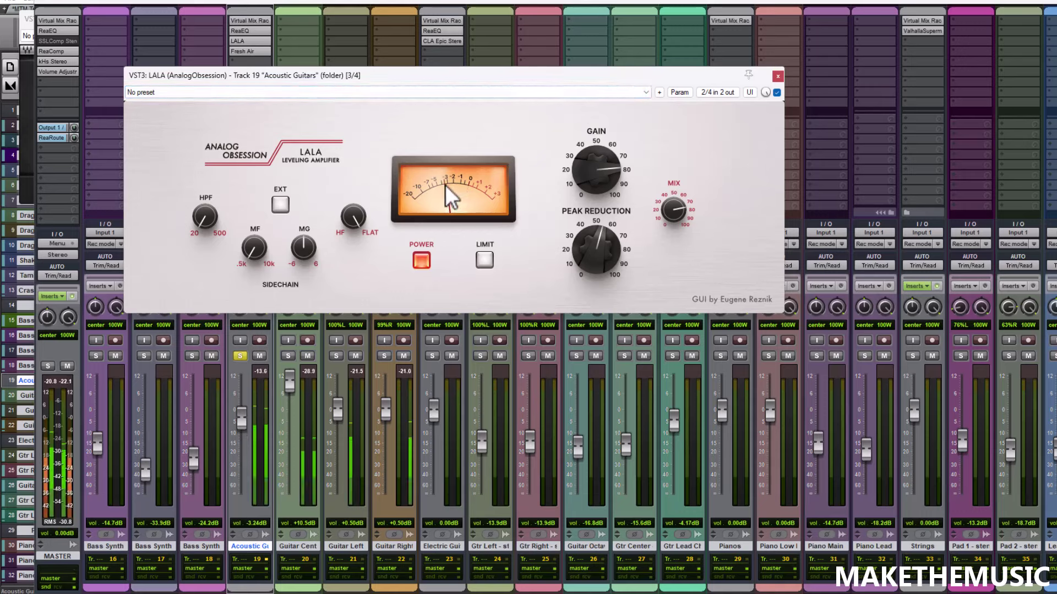
{"action": "left_click", "coordinate": [777, 77]}
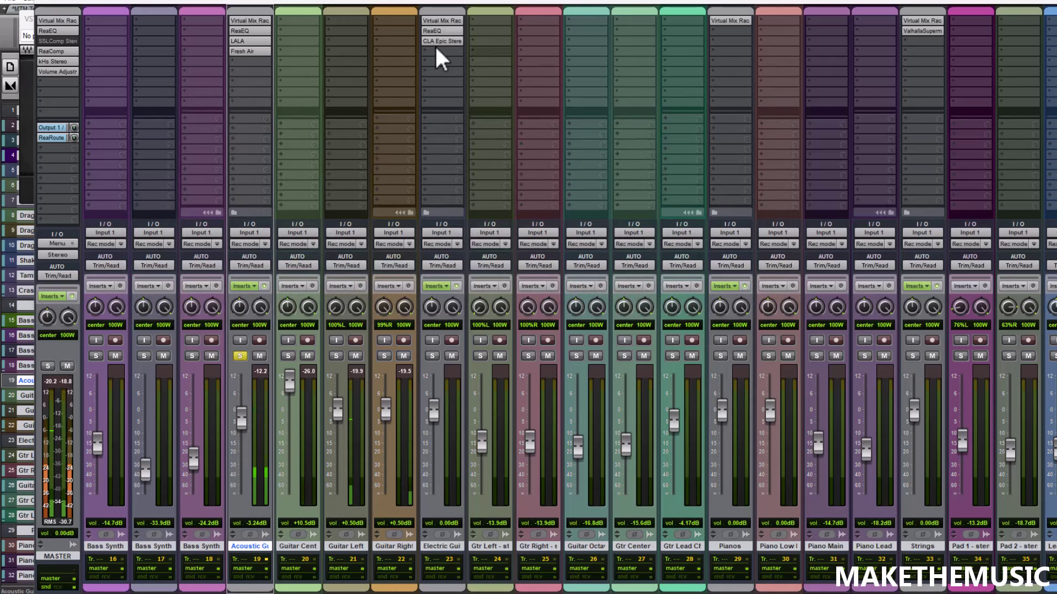
Check Fresh Air on the Acoustic Guitars folder and compare the folder's sound with its effects bypassed and active.
{"action": "left_click", "coordinate": [264, 51]}
{"action": "left_click", "coordinate": [483, 54]}
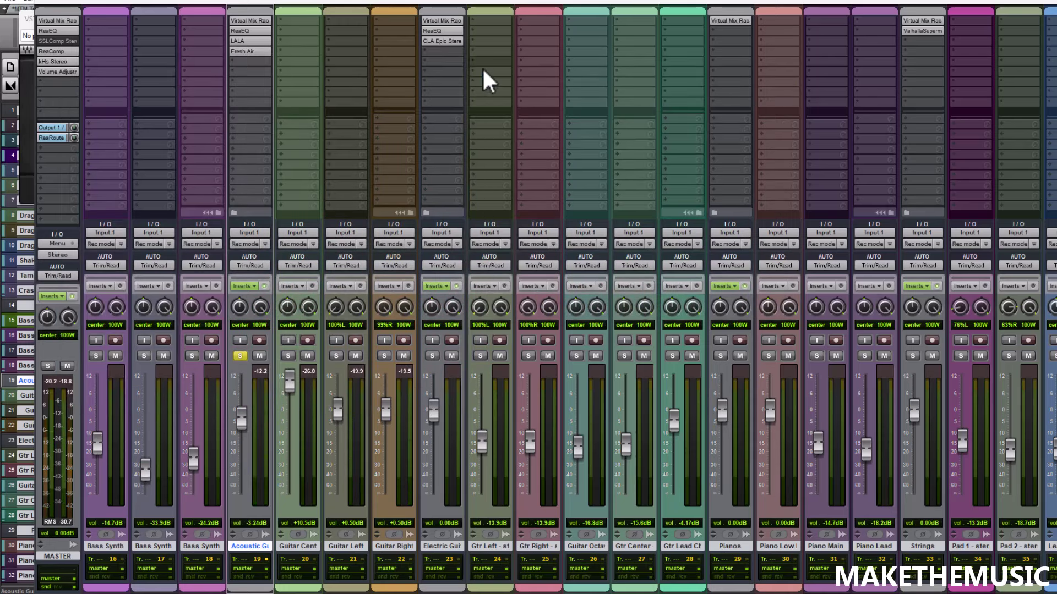
{"action": "left_click", "coordinate": [263, 286]}
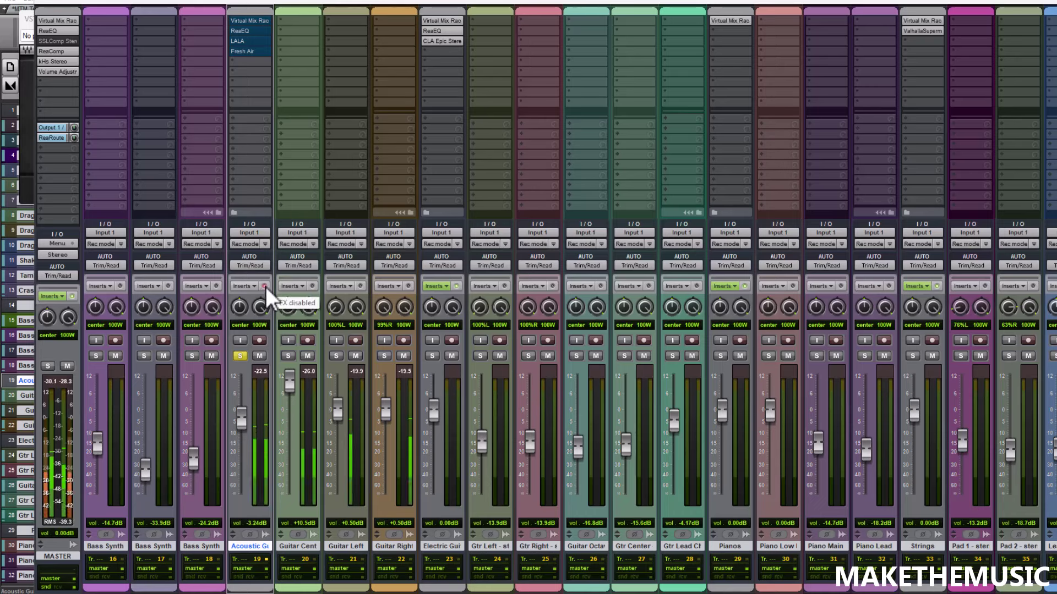
{"action": "left_click", "coordinate": [265, 286]}
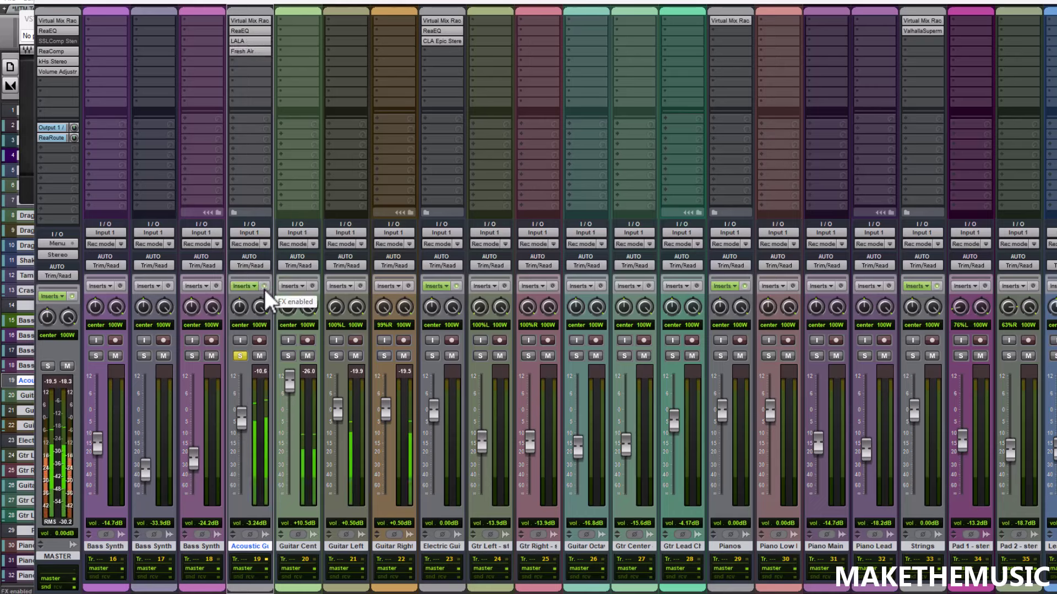
Release the Acoustic Guitars folder's solo and compare the full mix with the folder's effects bypassed and active.
{"action": "left_click", "coordinate": [241, 356]}
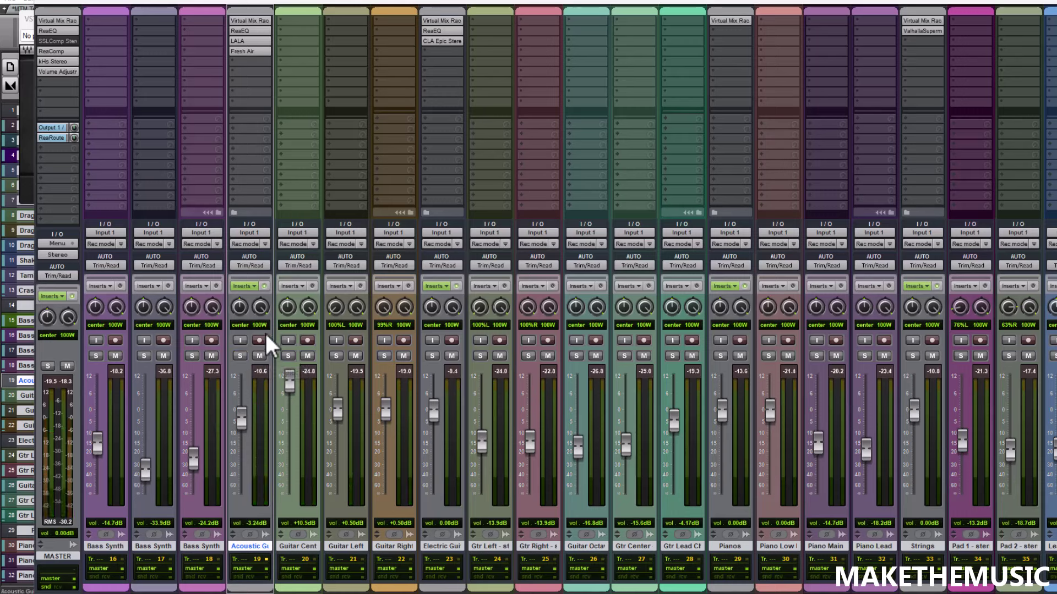
{"action": "left_click", "coordinate": [265, 286]}
{"action": "left_click", "coordinate": [265, 286]}
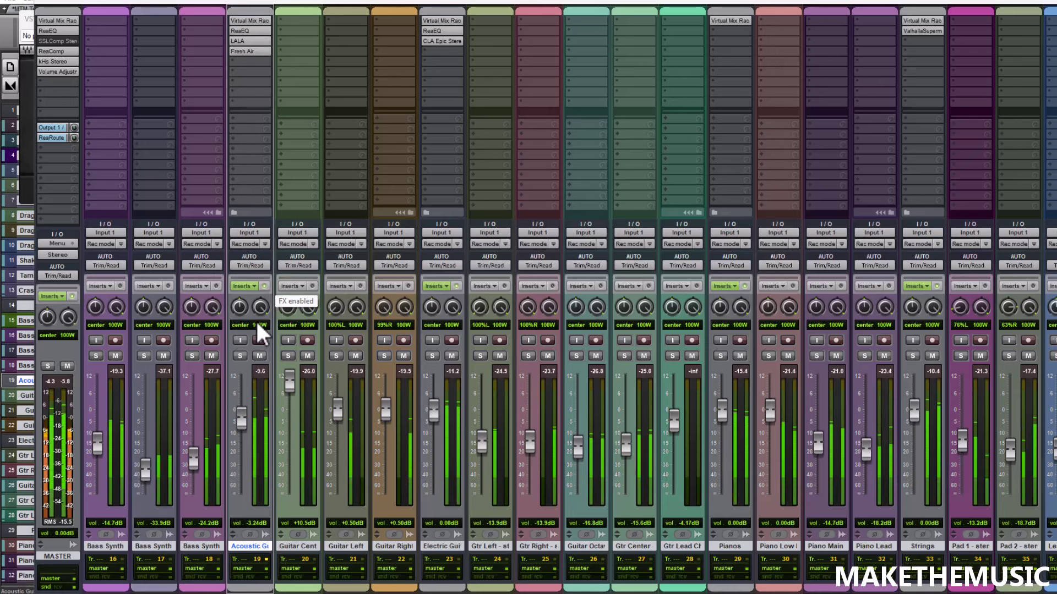
Solo the Electric Guitars folder and inspect its Virtual Mix Rack modules.
{"action": "scroll", "coordinate": [338, 355], "scroll_direction": "down", "scroll_amount": 2}
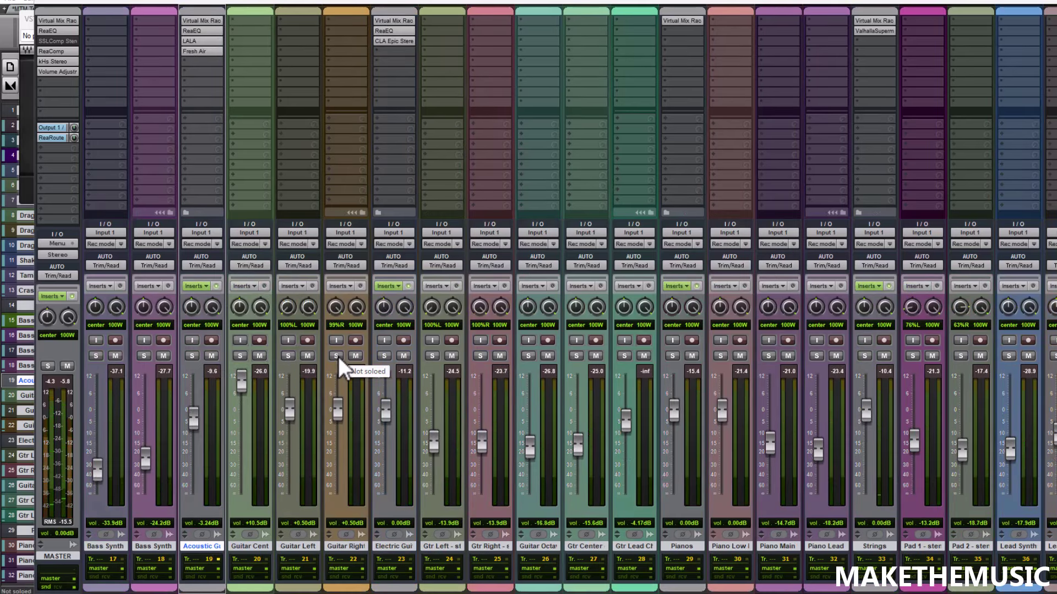
{"action": "scroll", "coordinate": [338, 355], "scroll_direction": "down", "scroll_amount": 1}
{"action": "left_click", "coordinate": [286, 355]}
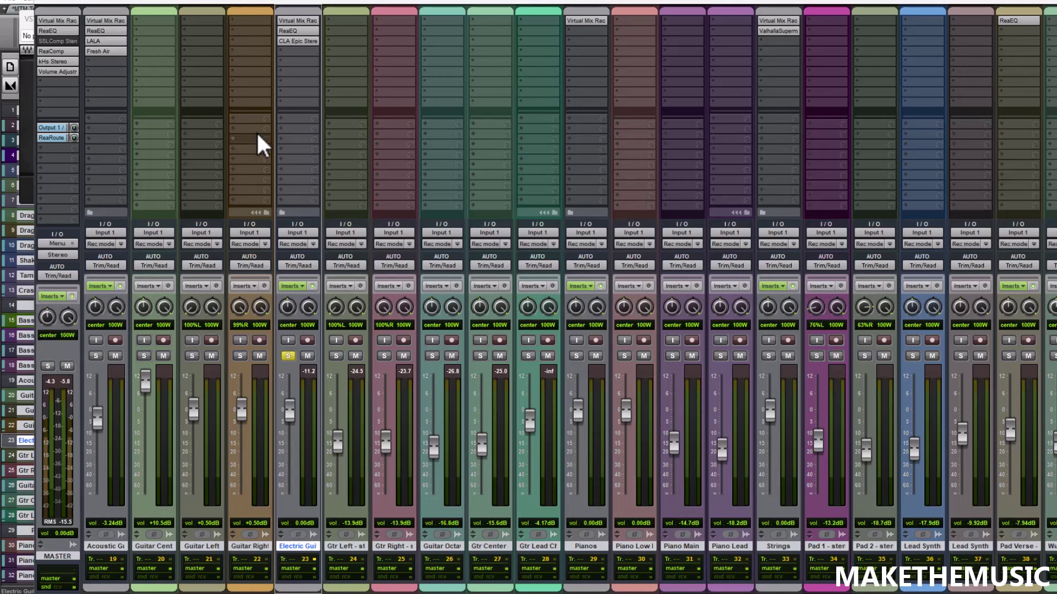
{"action": "left_click", "coordinate": [311, 24]}
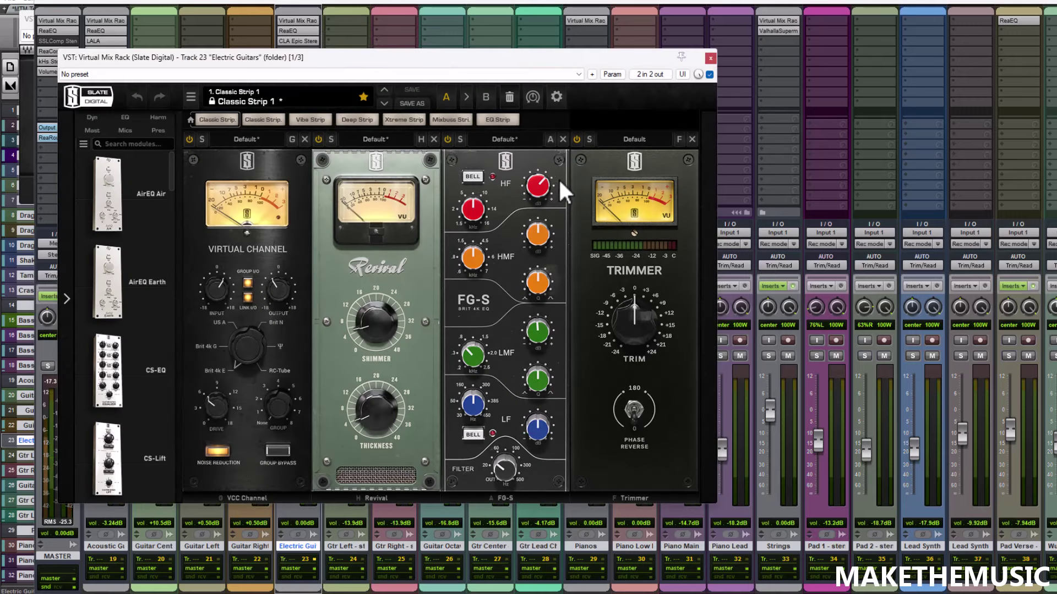
{"action": "mouse_move", "coordinate": [531, 227]}
{"action": "left_click", "coordinate": [711, 57]}
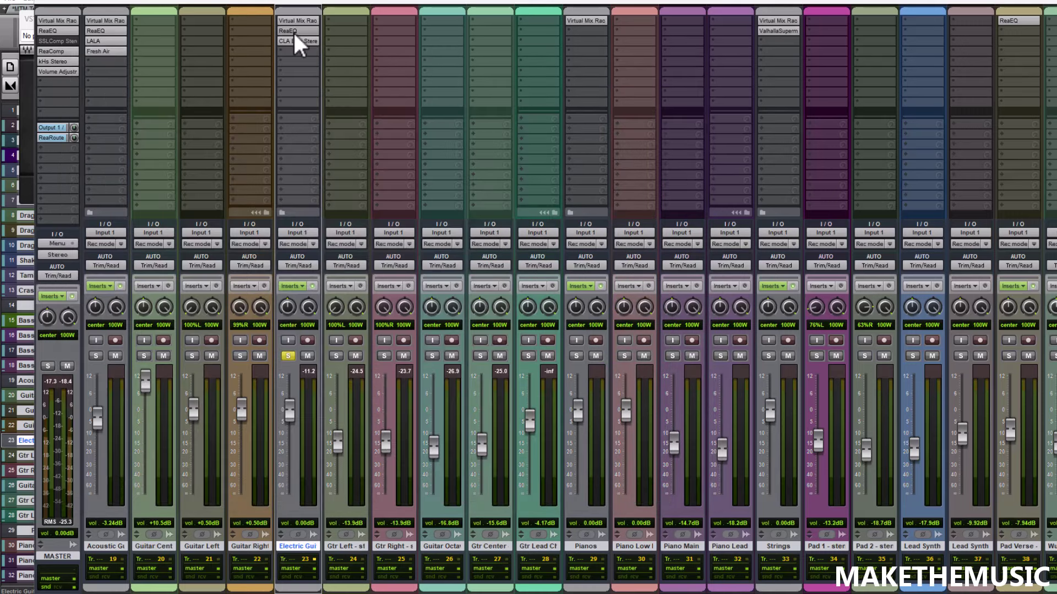
Inspect the ReaEQ curve and the CLA Epic Stereo plug-in on the Electric Guitars folder.
{"action": "left_click", "coordinate": [293, 31]}
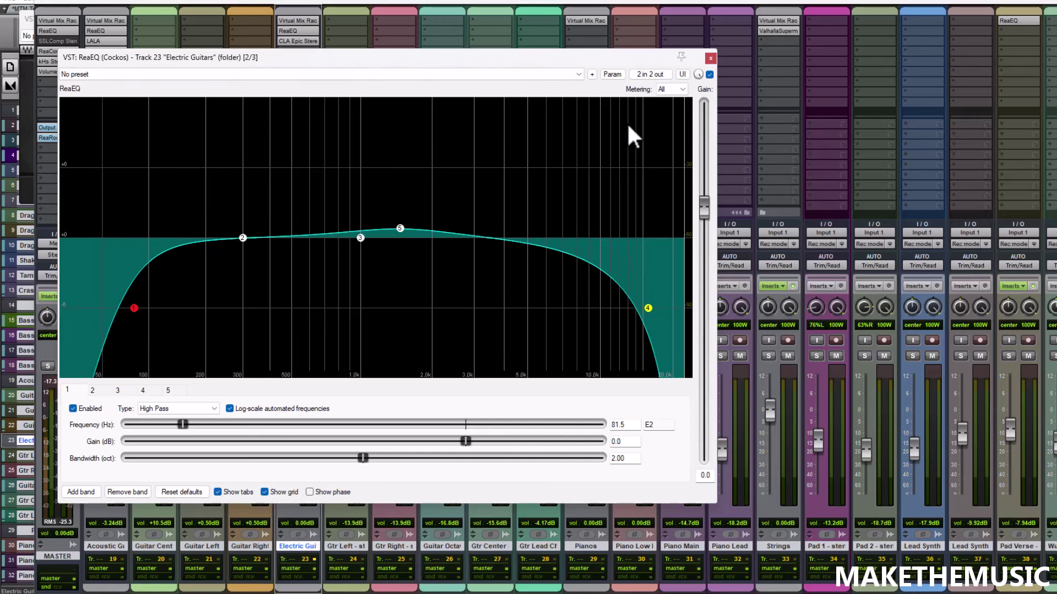
{"action": "left_click", "coordinate": [709, 57]}
{"action": "left_click", "coordinate": [305, 40]}
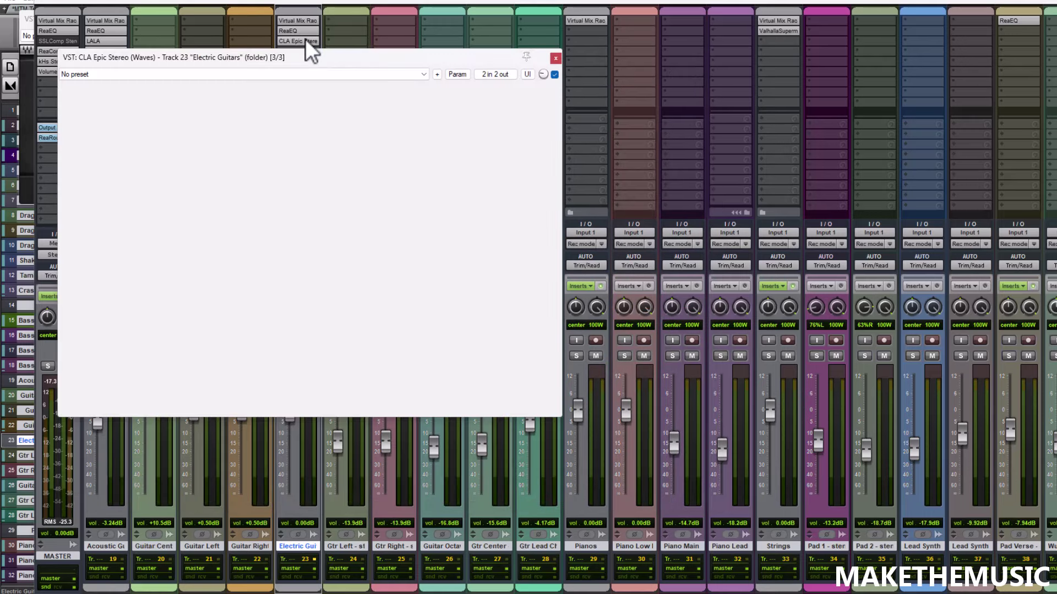
{"action": "left_click_drag", "start_coordinate": [279, 62], "coordinate": [609, 58]}
Compare the Electric Guitars folder's sound with its effects bypassed and active, and release its solo.
{"action": "left_click", "coordinate": [312, 284]}
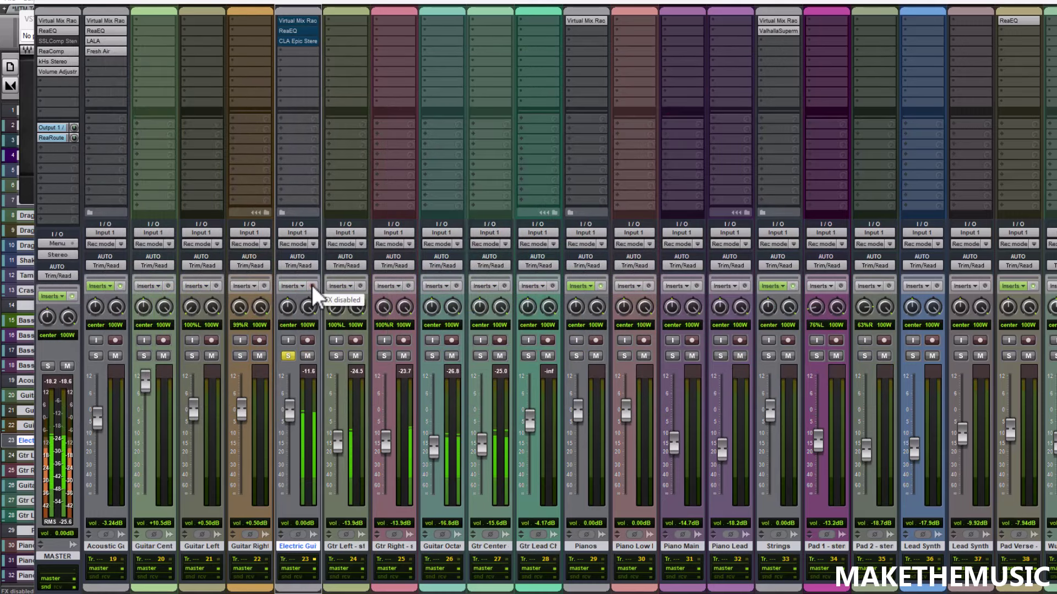
{"action": "left_click", "coordinate": [311, 285]}
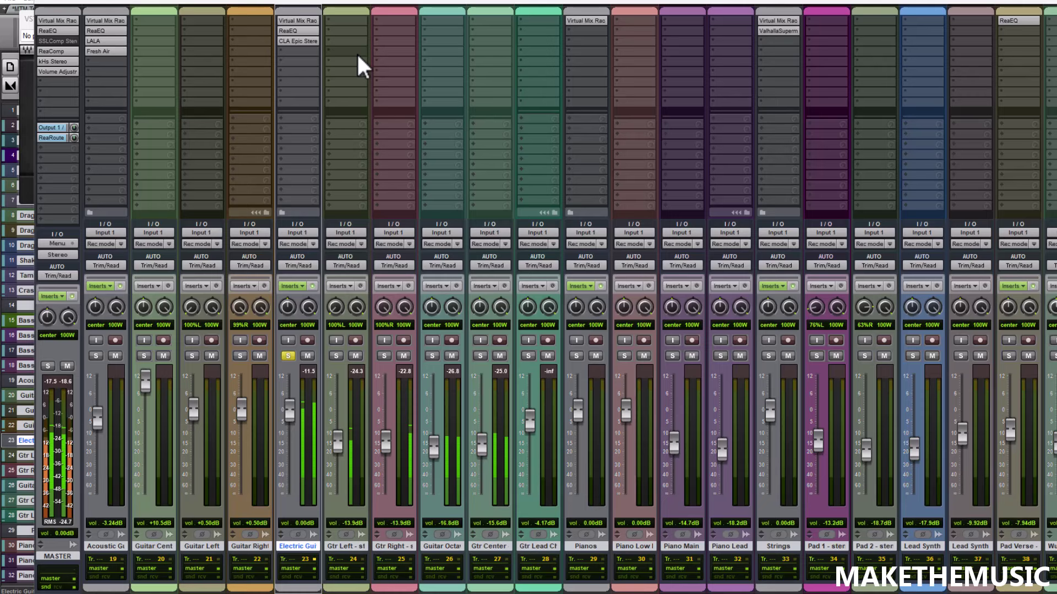
{"action": "left_click", "coordinate": [287, 355]}
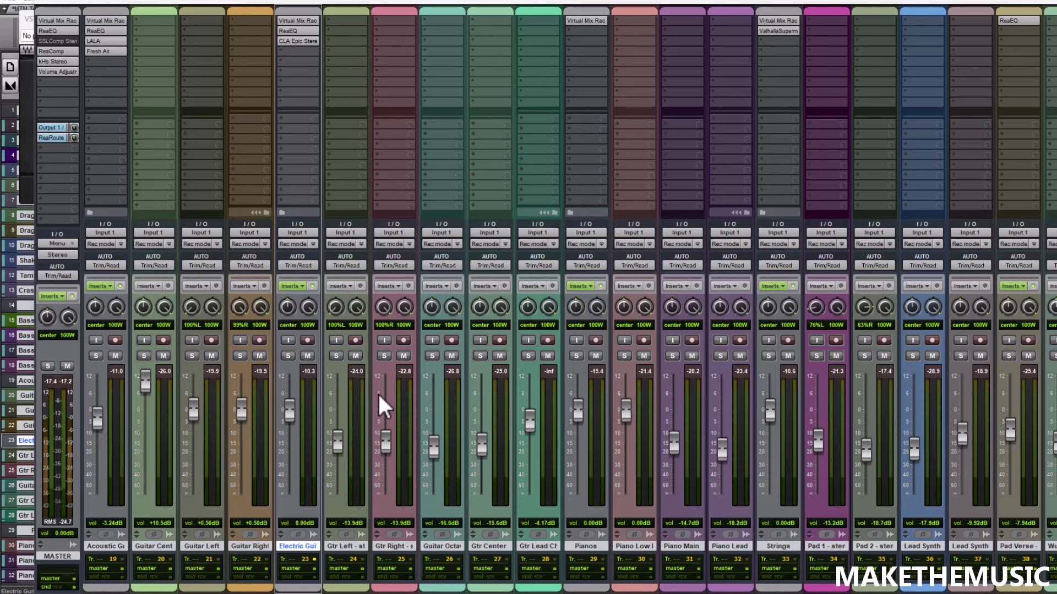
Solo the Pianos folder and inspect the CS-Lift, FG-S and Trimmer modules in its Virtual Mix Rack.
{"action": "scroll", "coordinate": [376, 394], "scroll_direction": "right", "scroll_amount": 2}
{"action": "scroll", "coordinate": [368, 382], "scroll_direction": "right", "scroll_amount": 4}
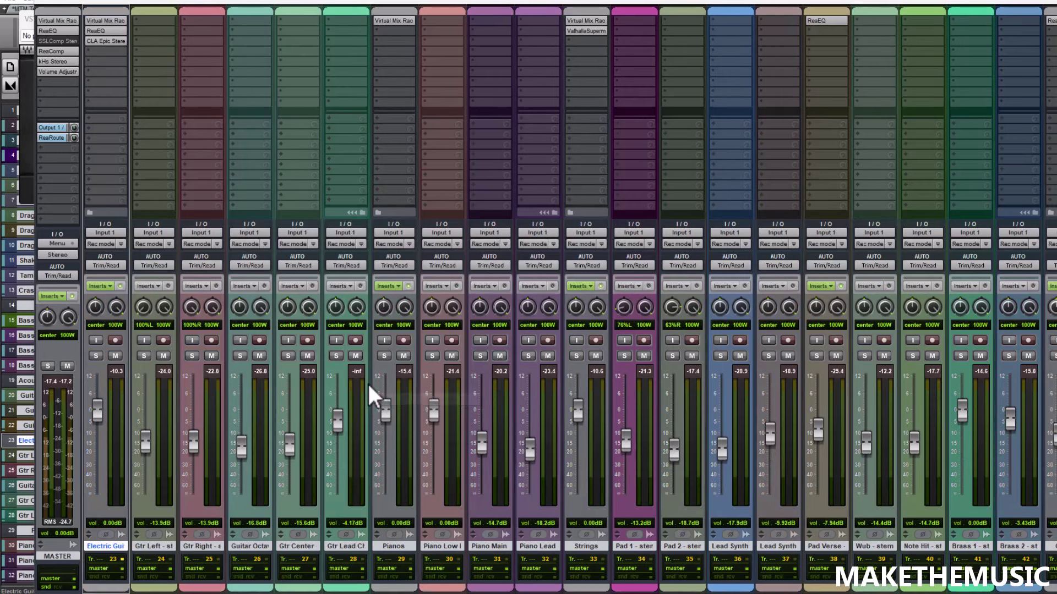
{"action": "left_click", "coordinate": [276, 353]}
{"action": "left_click", "coordinate": [286, 356]}
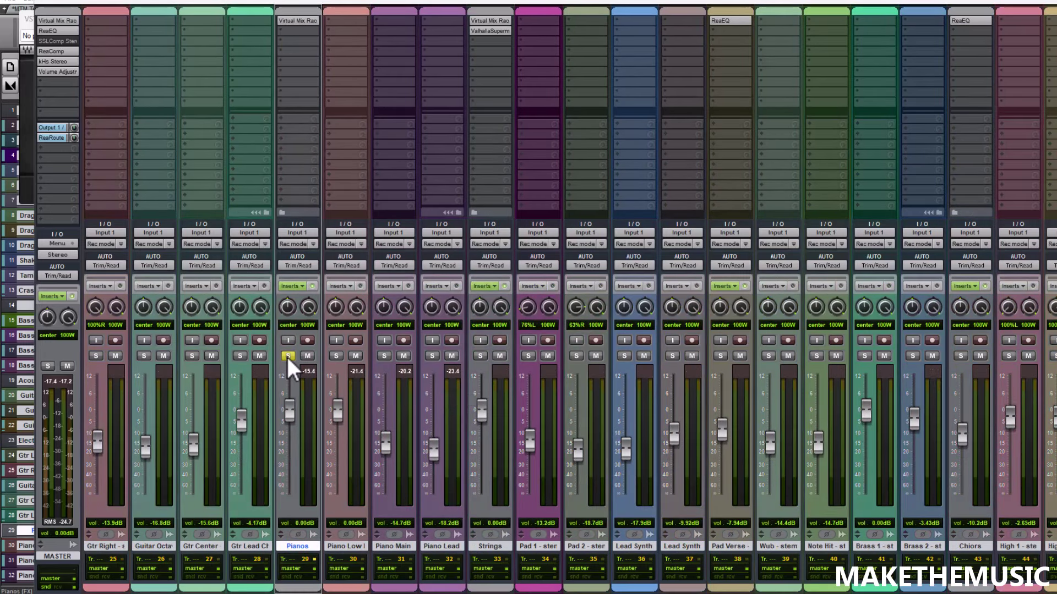
{"action": "left_click", "coordinate": [306, 21]}
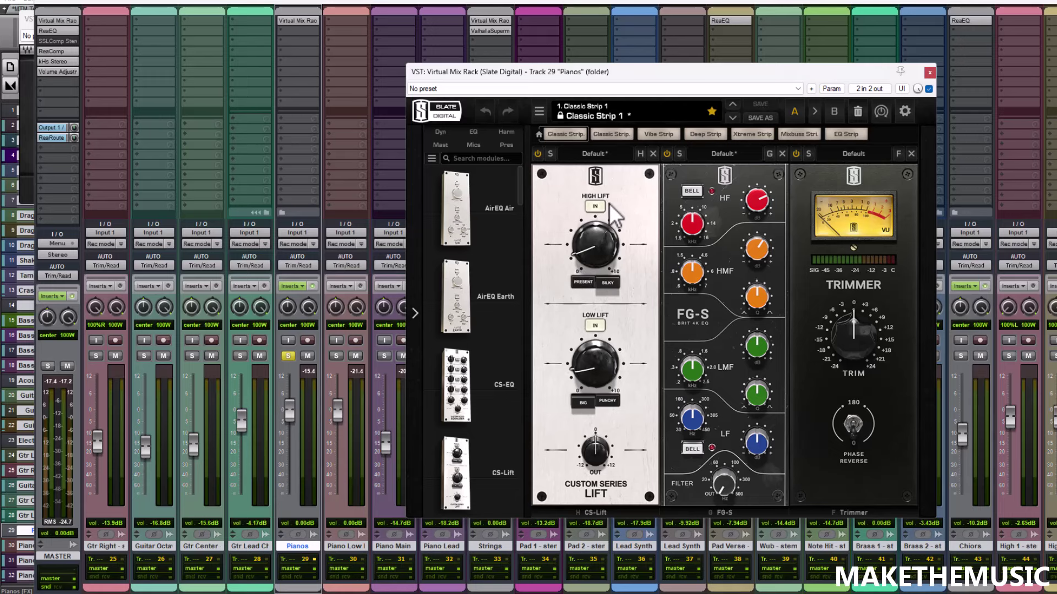
Compare the Pianos folder's sound with its effects bypassed and active, and release its solo.
{"action": "left_click", "coordinate": [313, 286]}
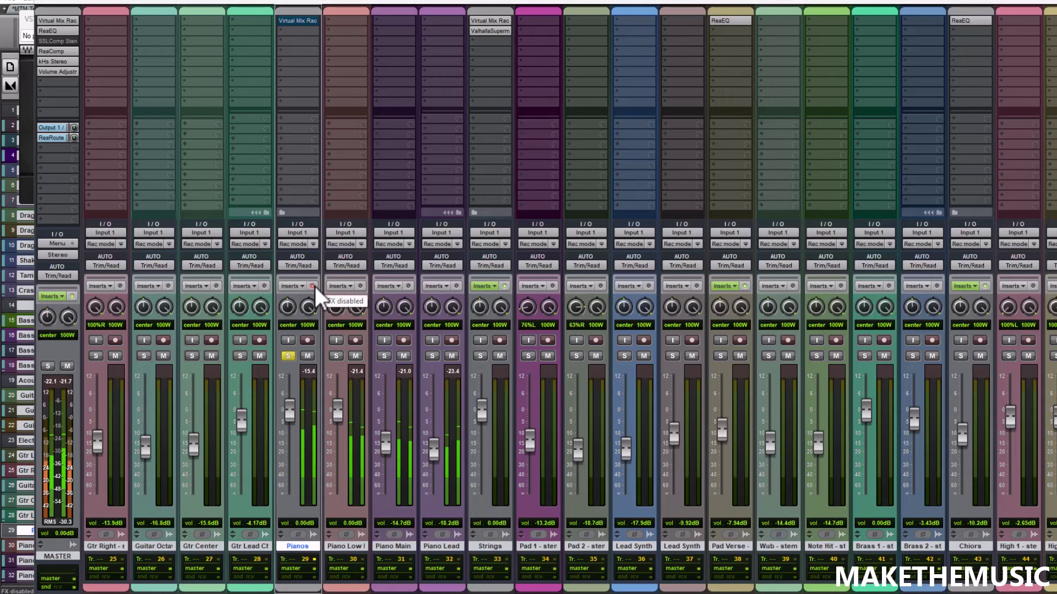
{"action": "left_click", "coordinate": [312, 286]}
{"action": "left_click", "coordinate": [287, 356]}
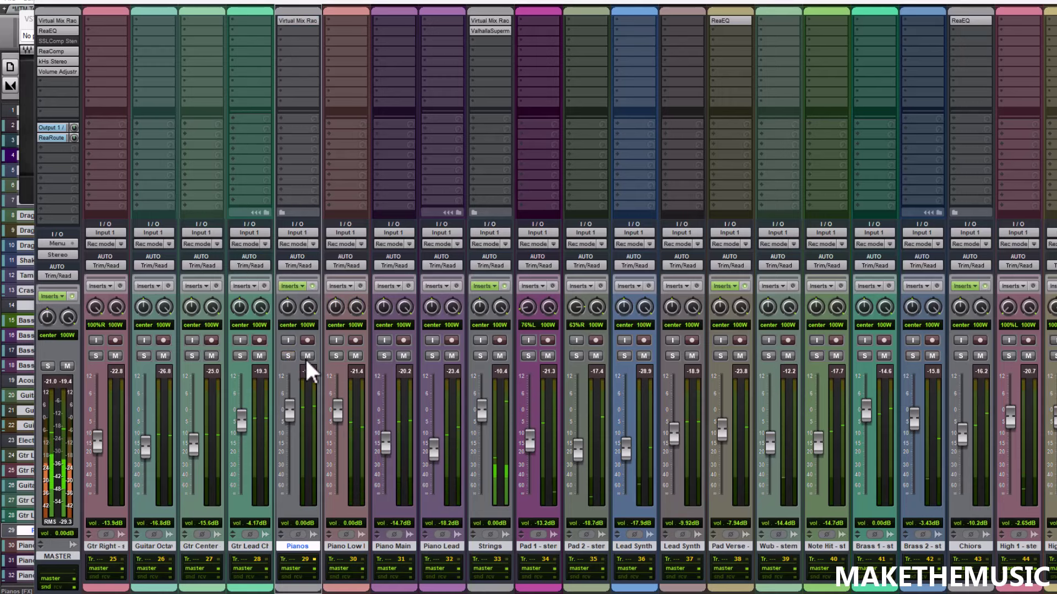
Play the Strings folder in solo and compare its sound with Virtual Mix Rack bypassed and active.
{"action": "scroll", "coordinate": [402, 364], "scroll_direction": "right", "scroll_amount": 6}
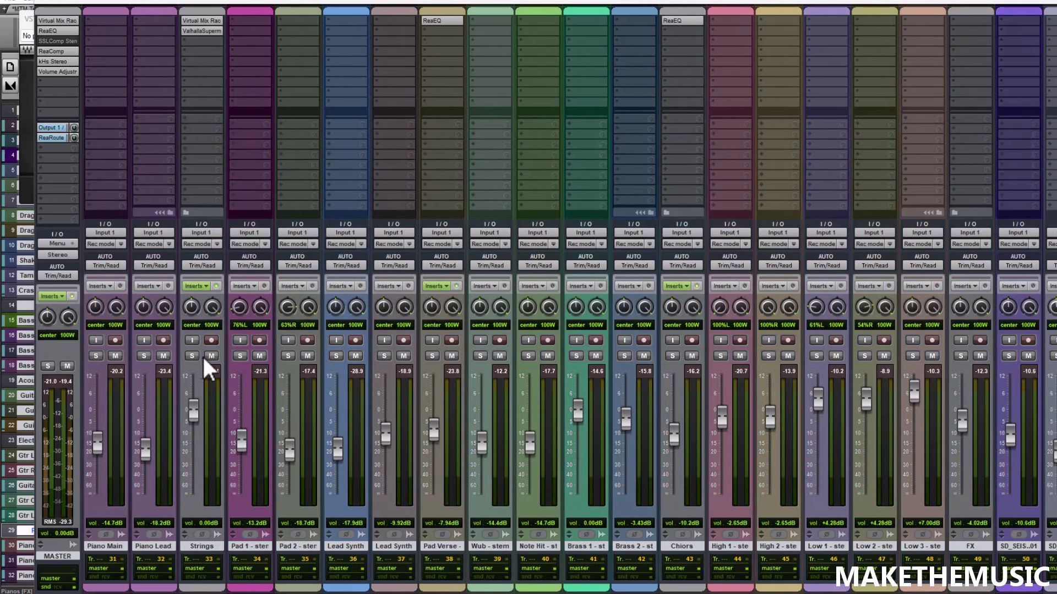
{"action": "left_click", "coordinate": [192, 356]}
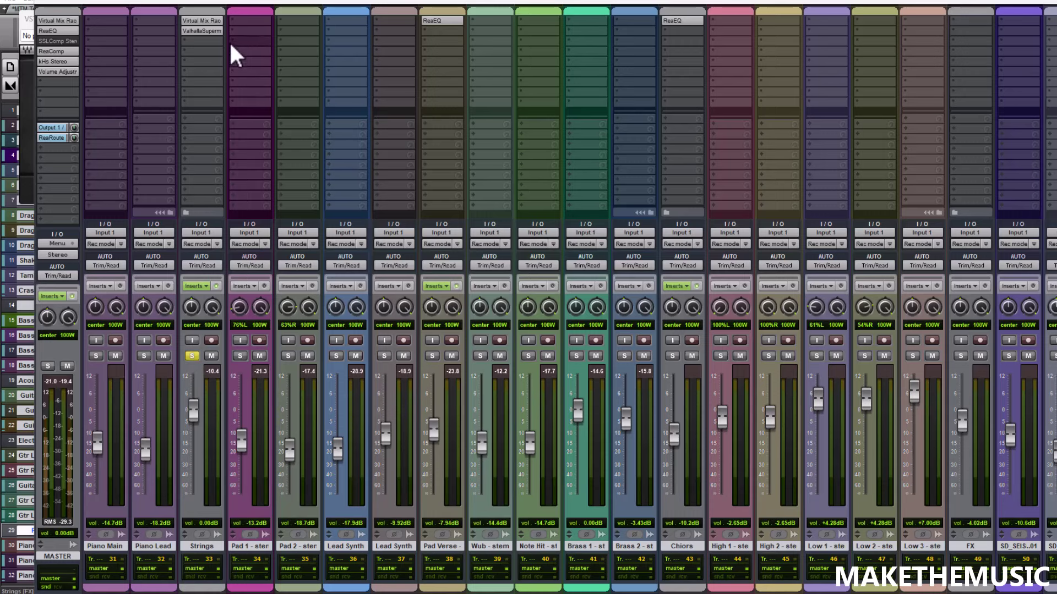
{"action": "left_click", "coordinate": [213, 19]}
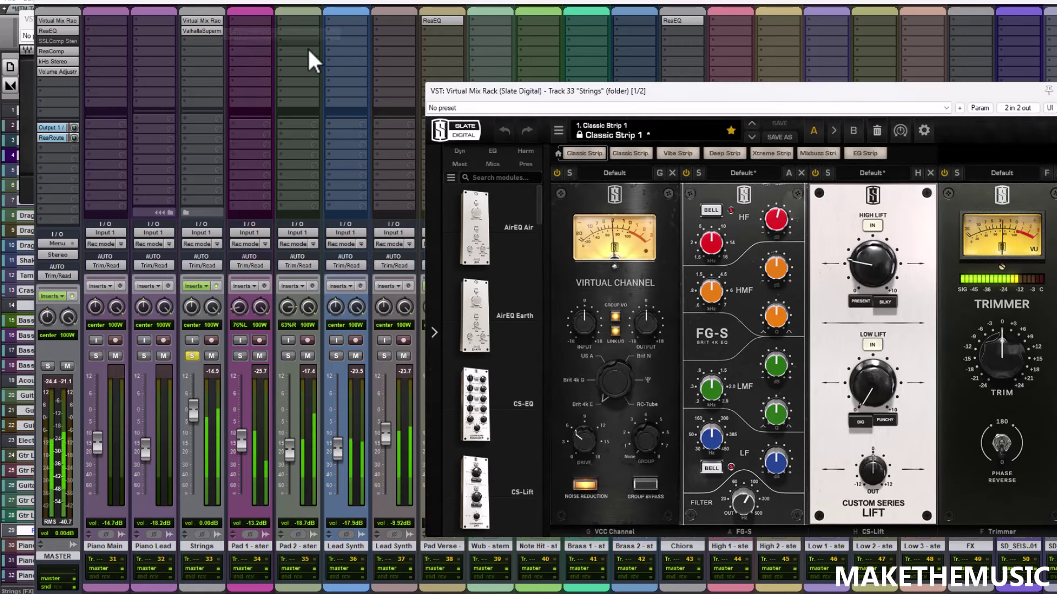
{"action": "left_click", "coordinate": [1056, 108]}
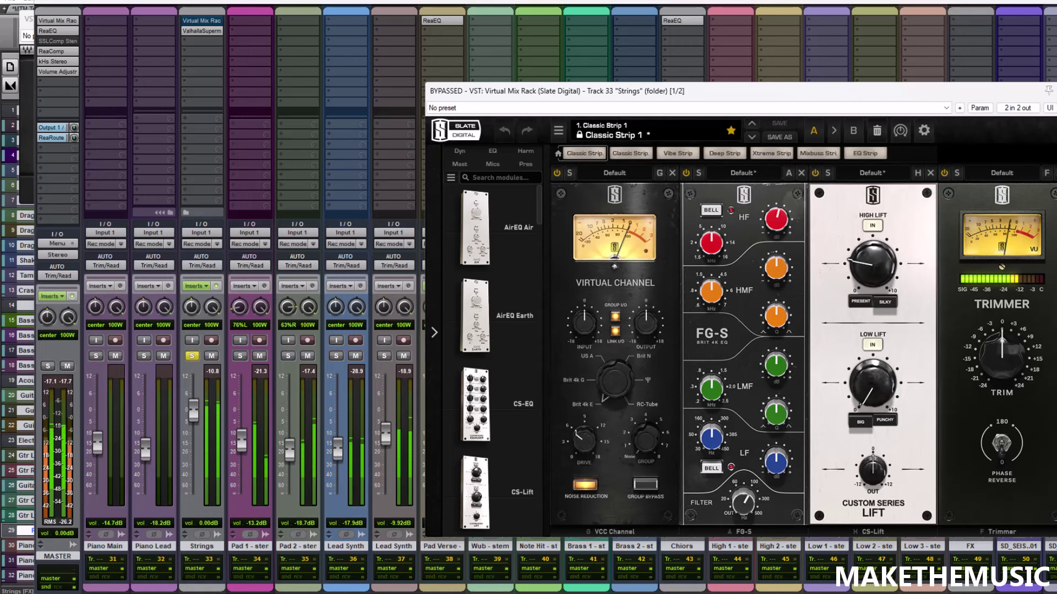
{"action": "left_click", "coordinate": [1056, 108]}
{"action": "key", "text": "space"}
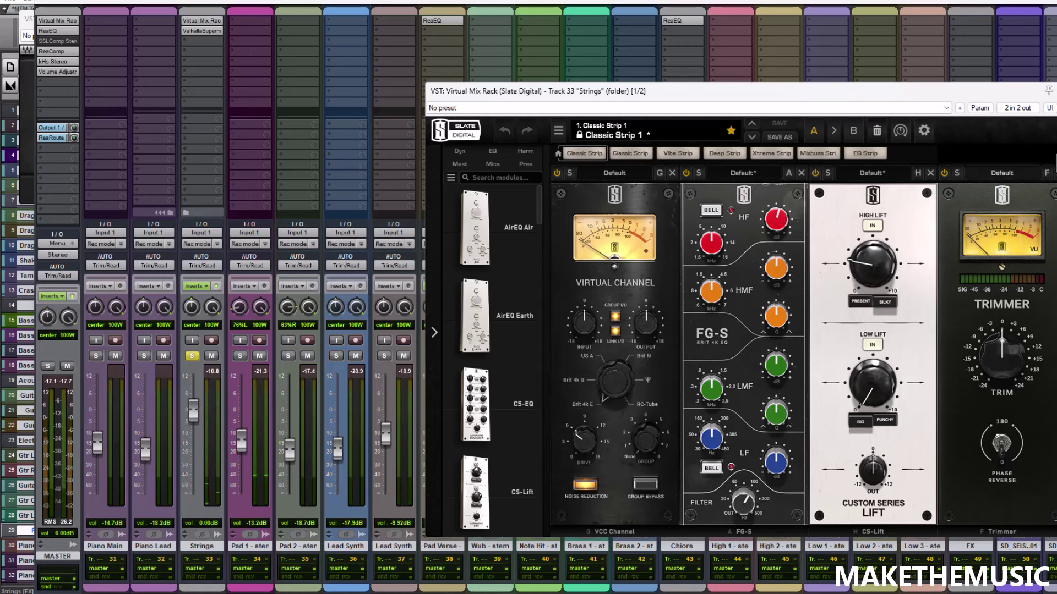
Inspect the ValhallaSupermassive reverb settings on the Strings folder and close the plug-in.
{"action": "left_click", "coordinate": [214, 20]}
{"action": "left_click", "coordinate": [209, 31]}
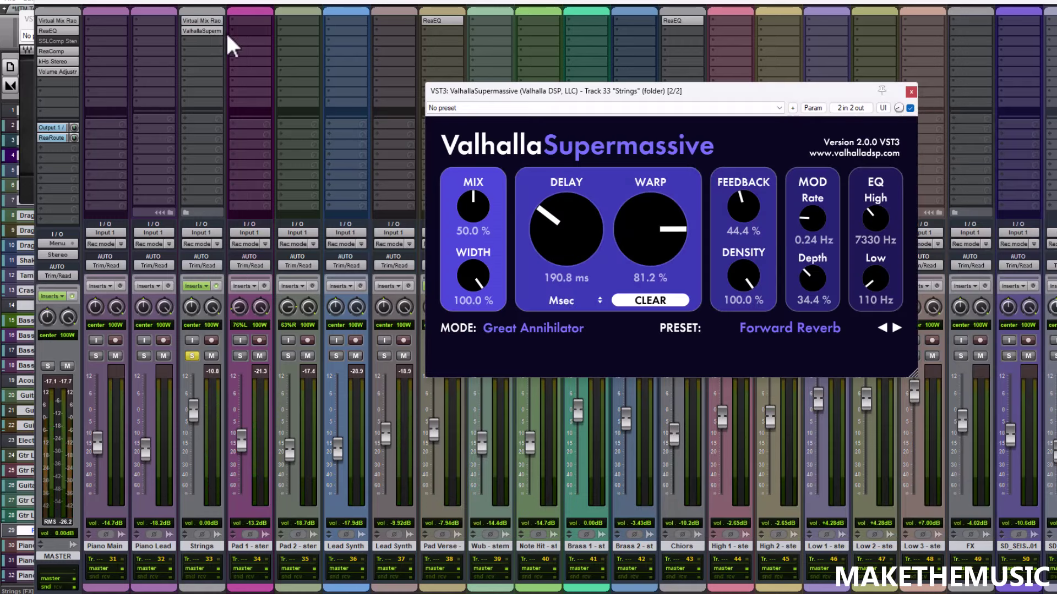
{"action": "left_click", "coordinate": [911, 92]}
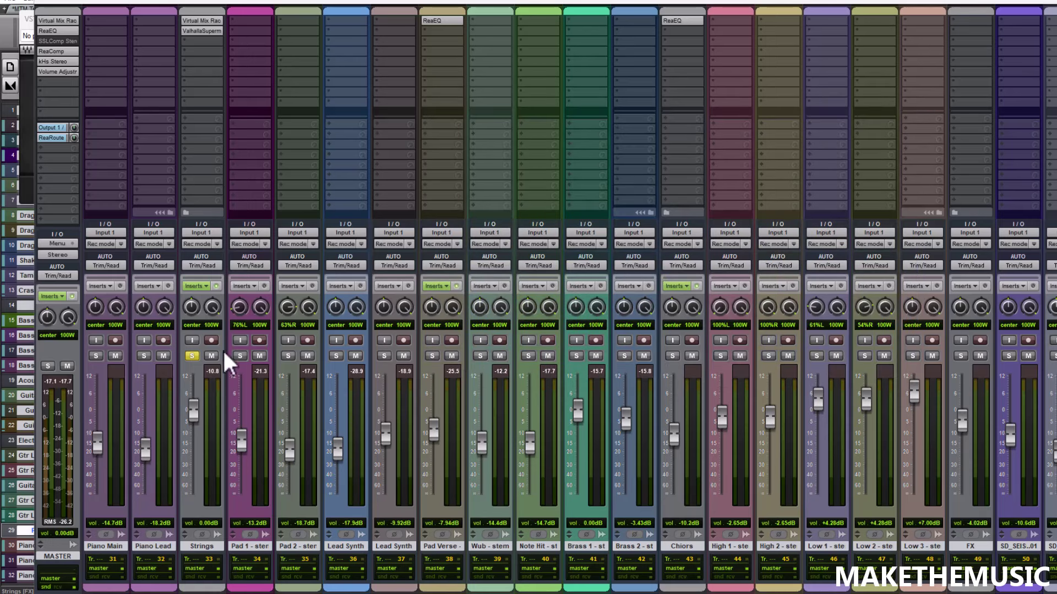
Compare the Strings folder's sound with all its effects bypassed and active, and release its solo.
{"action": "left_click", "coordinate": [216, 284]}
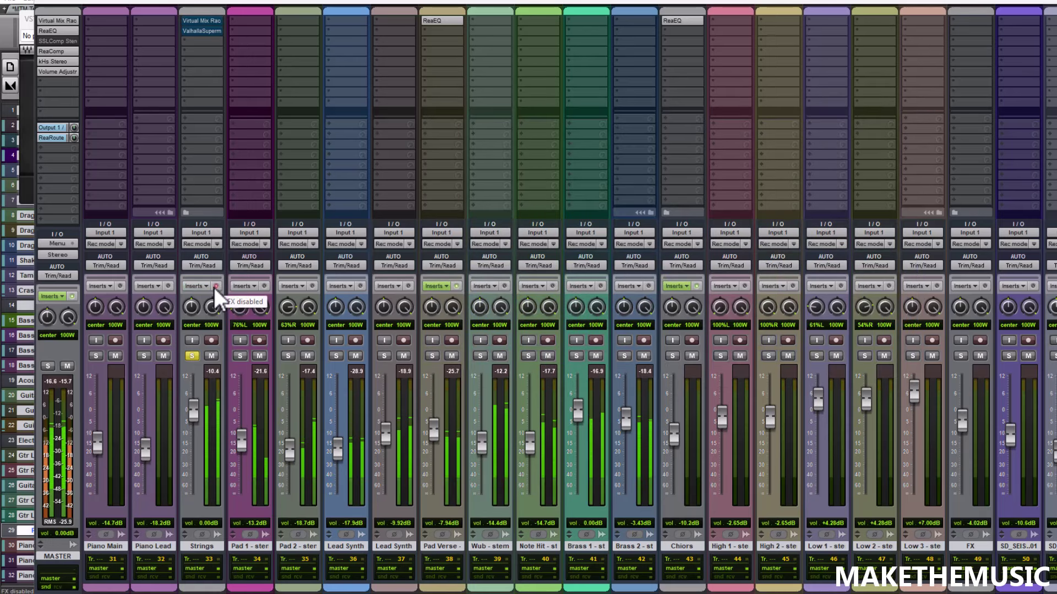
{"action": "left_click", "coordinate": [215, 285]}
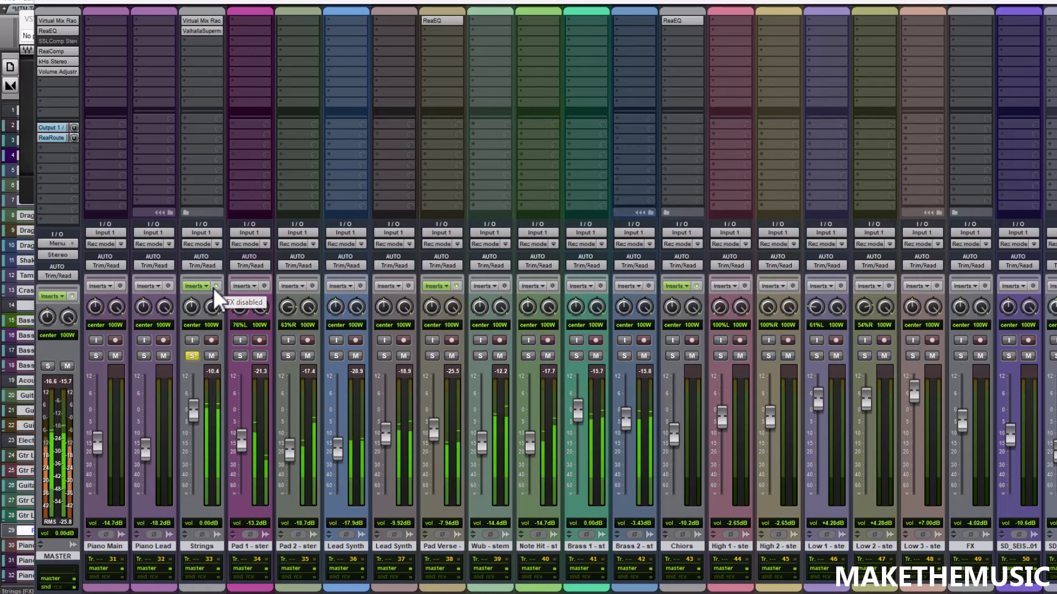
{"action": "left_click", "coordinate": [192, 355]}
Solo the Pad Verse track, inspect its ReaEQ high-pass filter, and release the solo.
{"action": "left_click", "coordinate": [432, 356]}
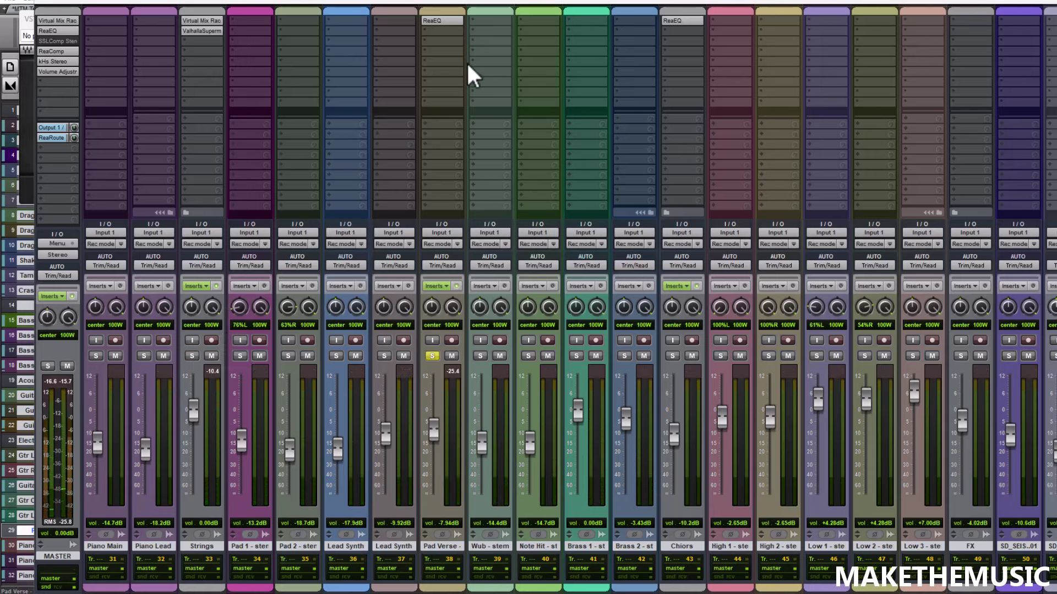
{"action": "left_click", "coordinate": [440, 20]}
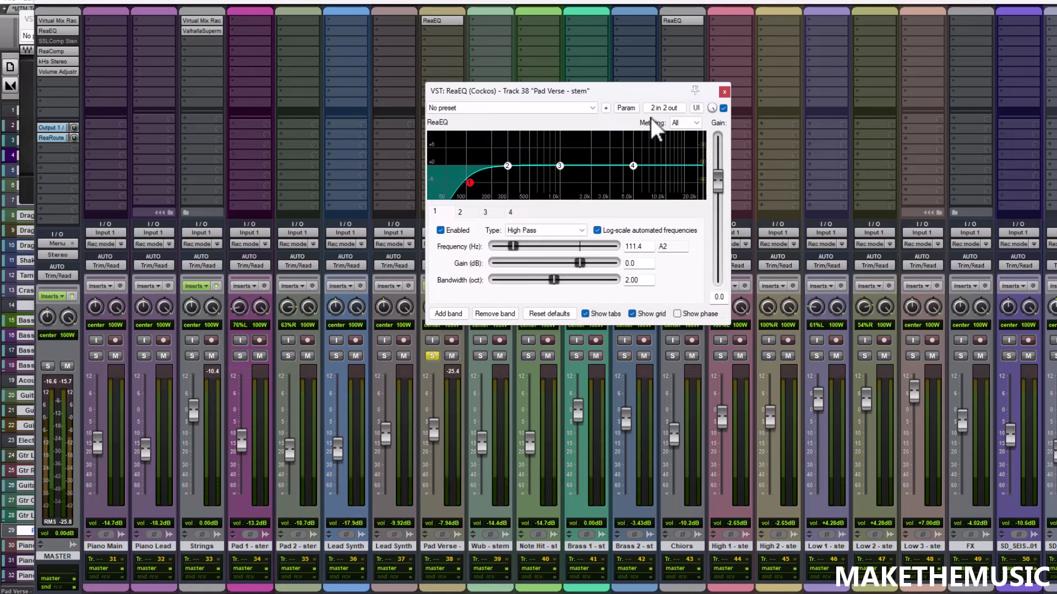
{"action": "left_click", "coordinate": [724, 92]}
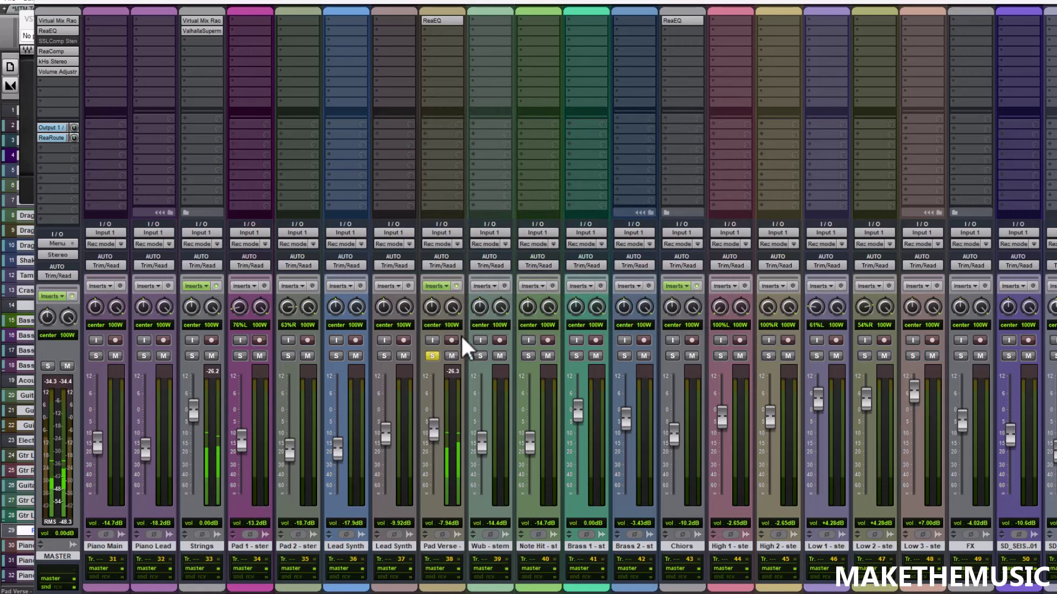
{"action": "left_click", "coordinate": [433, 356]}
Play the Chiors folder in solo, inspect its ReaEQ high-pass filter, and release the solo.
{"action": "scroll", "coordinate": [460, 375], "scroll_direction": "down", "scroll_amount": 4}
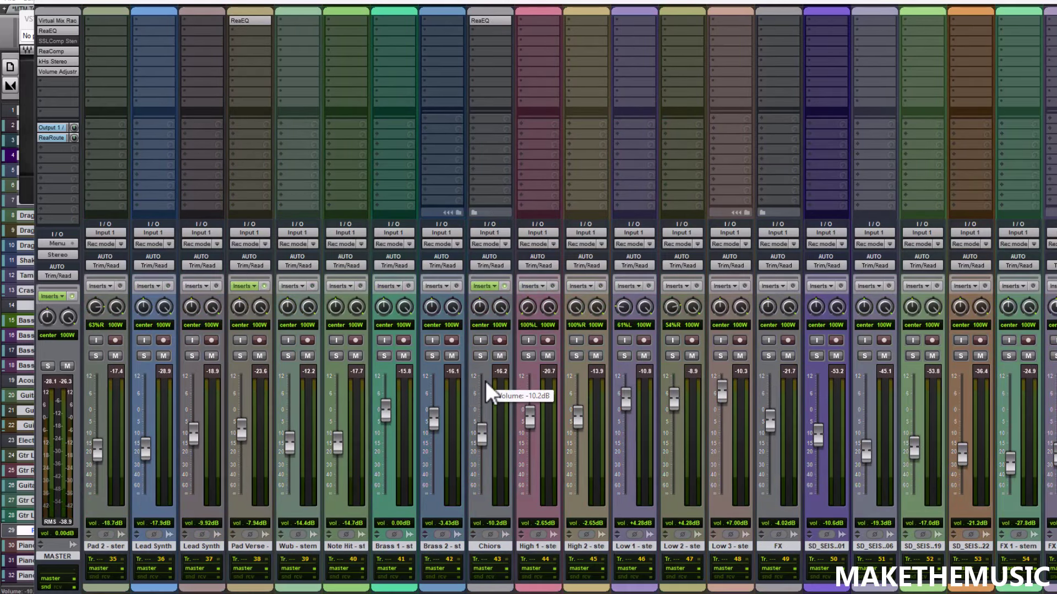
{"action": "left_click", "coordinate": [484, 381]}
{"action": "left_click", "coordinate": [480, 356]}
{"action": "scroll", "coordinate": [553, 376], "scroll_direction": "down", "scroll_amount": 1}
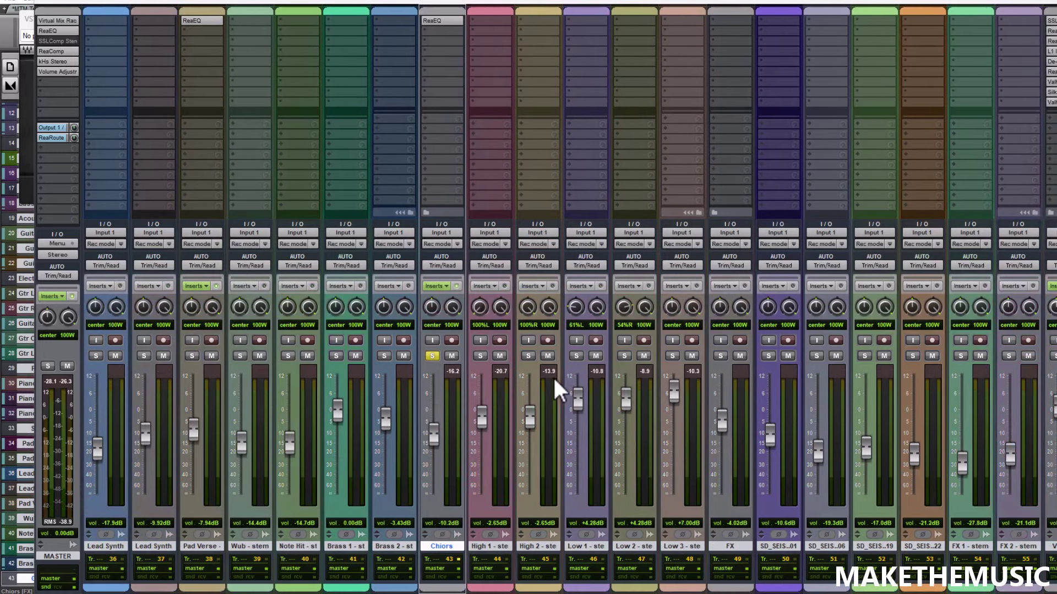
{"action": "scroll", "coordinate": [552, 376], "scroll_direction": "down", "scroll_amount": 1}
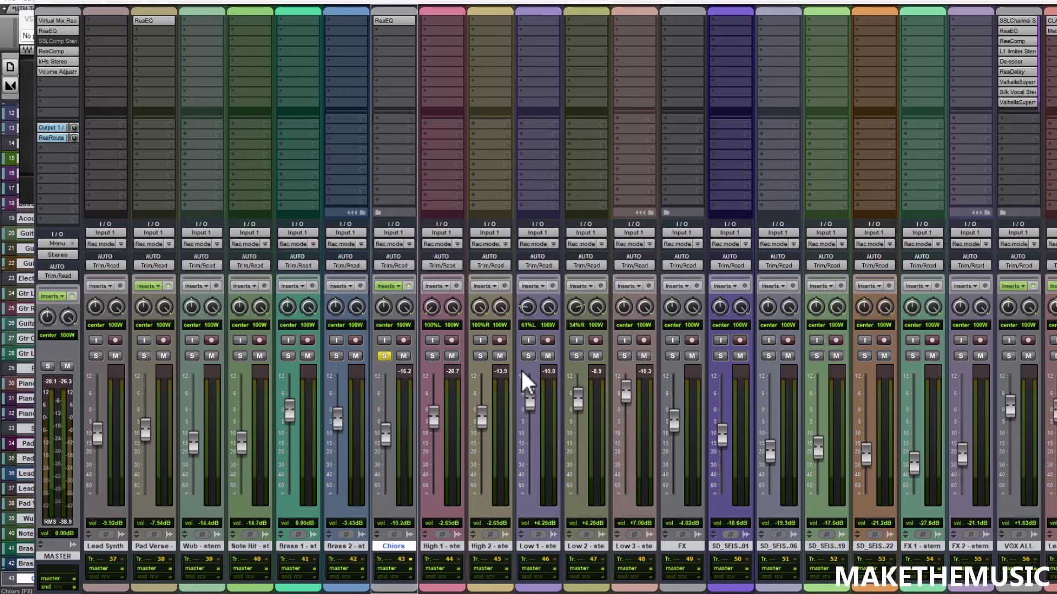
{"action": "left_click", "coordinate": [400, 25]}
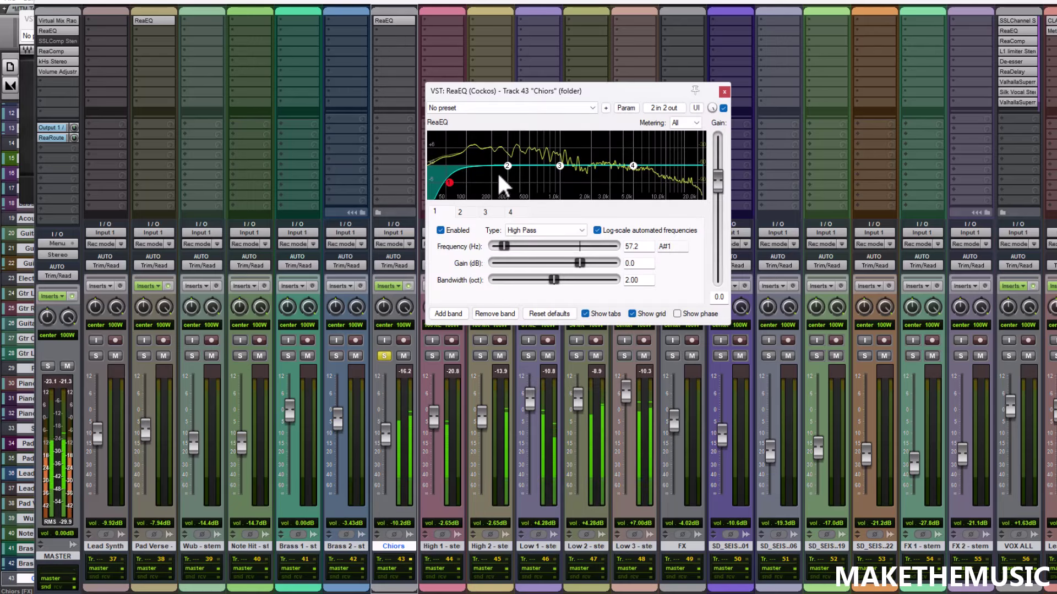
{"action": "left_click", "coordinate": [724, 92]}
{"action": "left_click", "coordinate": [384, 357]}
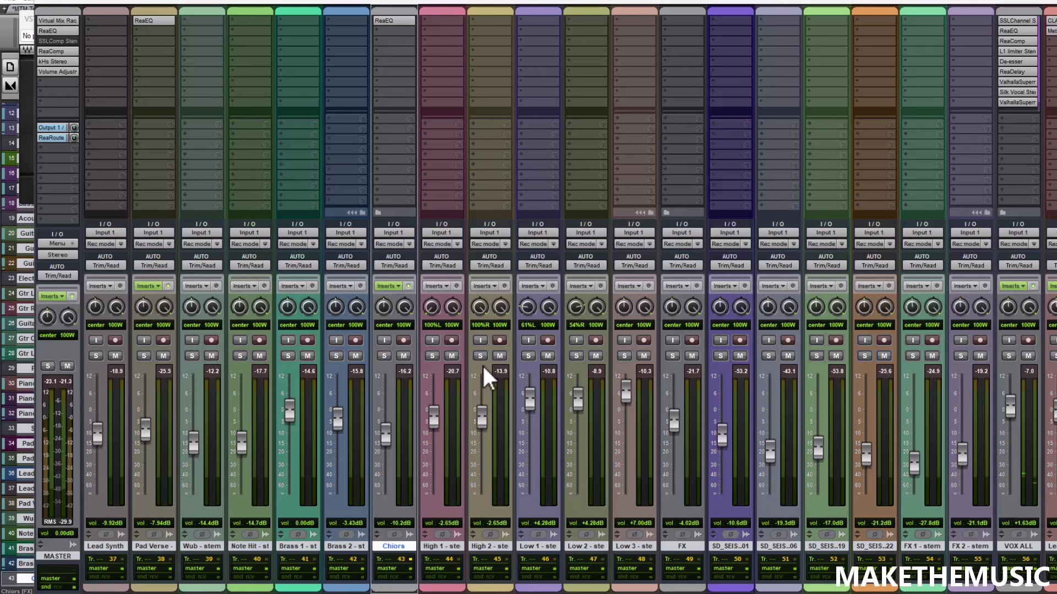
Look over the FX folder's tracks and the VOX ALL vocal tracks in the mixer.
{"action": "scroll", "coordinate": [486, 376], "scroll_direction": "up", "scroll_amount": 1}
{"action": "scroll", "coordinate": [488, 365], "scroll_direction": "down", "scroll_amount": 6}
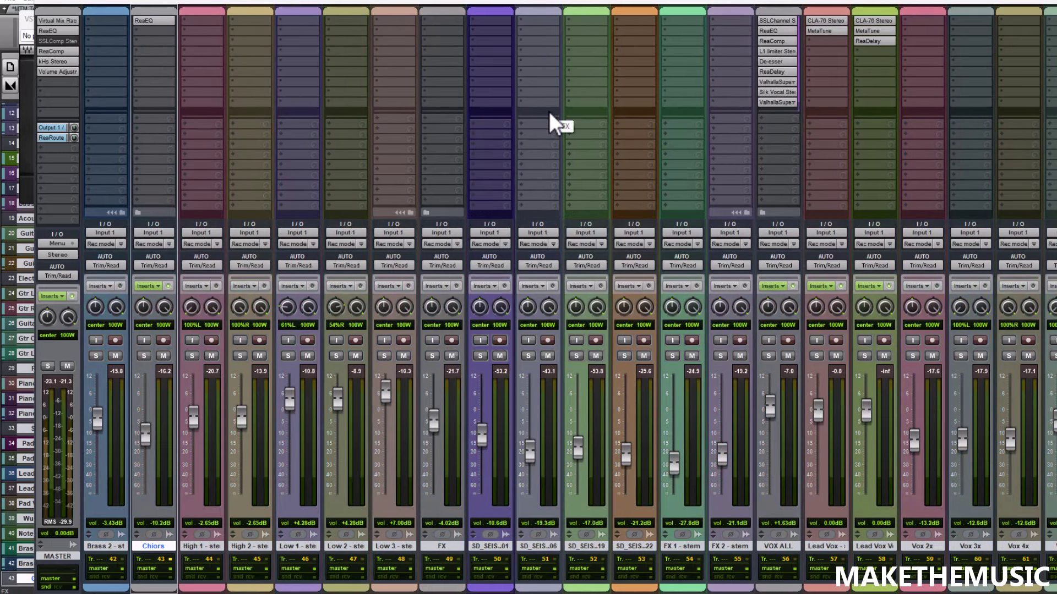
{"action": "scroll", "coordinate": [518, 133], "scroll_direction": "down", "scroll_amount": 2}
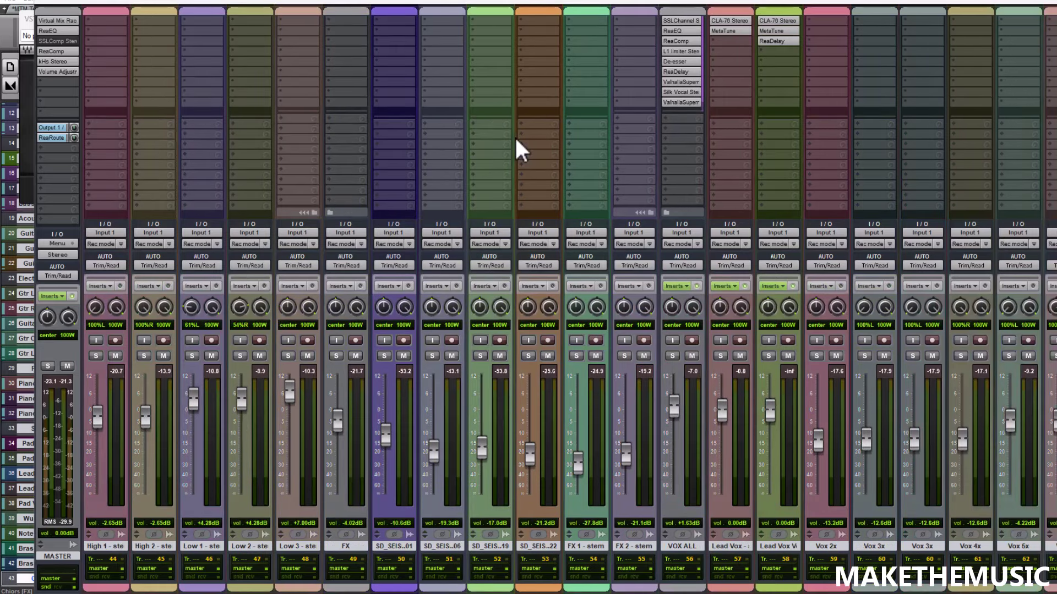
Look over the choir, FX and vocal tracks in the mixer, including their inserted plug-ins.
{"action": "scroll", "coordinate": [432, 339], "scroll_direction": "up", "scroll_amount": 14}
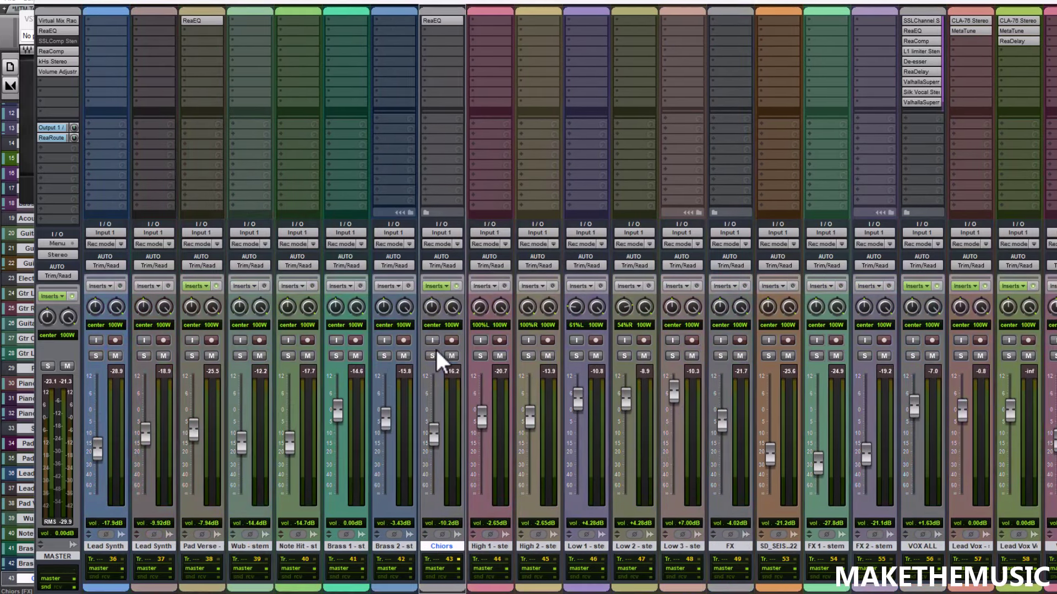
{"action": "scroll", "coordinate": [436, 352], "scroll_direction": "down", "scroll_amount": 18}
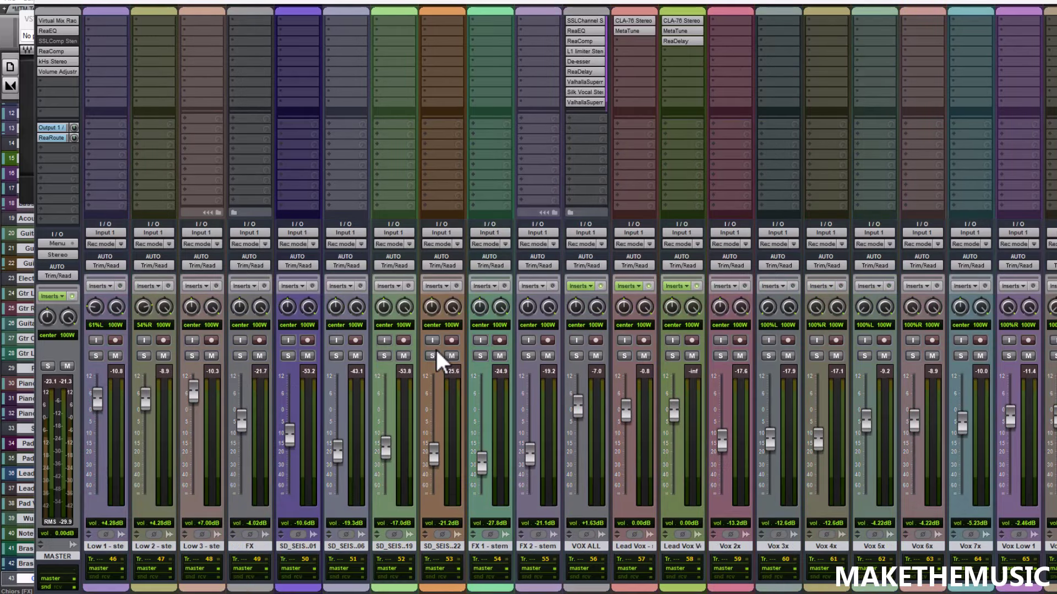
{"action": "scroll", "coordinate": [436, 360], "scroll_direction": "down", "scroll_amount": 3}
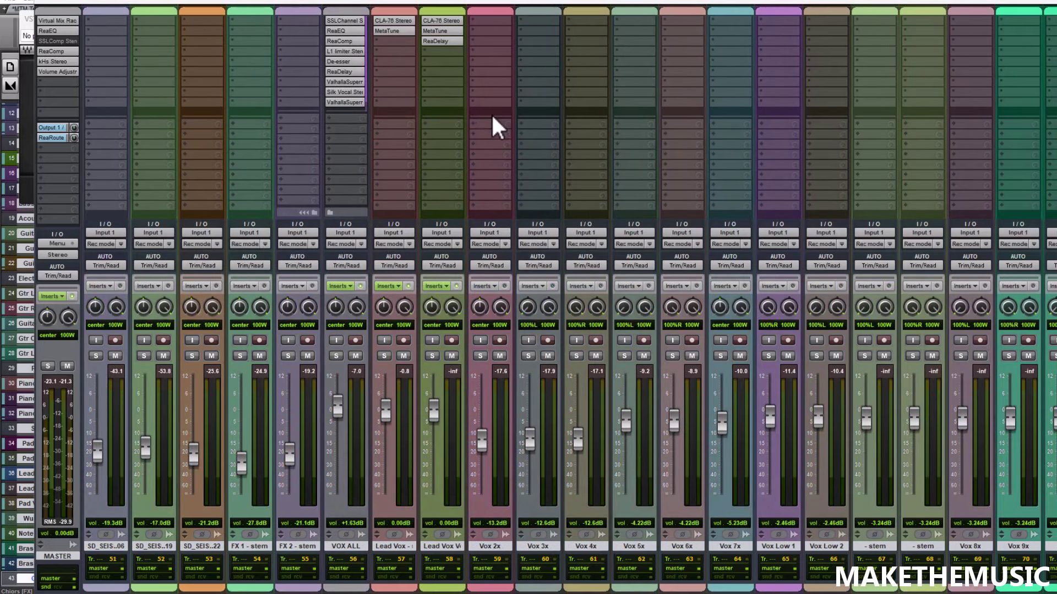
{"action": "scroll", "coordinate": [529, 276], "scroll_direction": "down", "scroll_amount": 2}
{"action": "scroll", "coordinate": [569, 330], "scroll_direction": "up", "scroll_amount": 4}
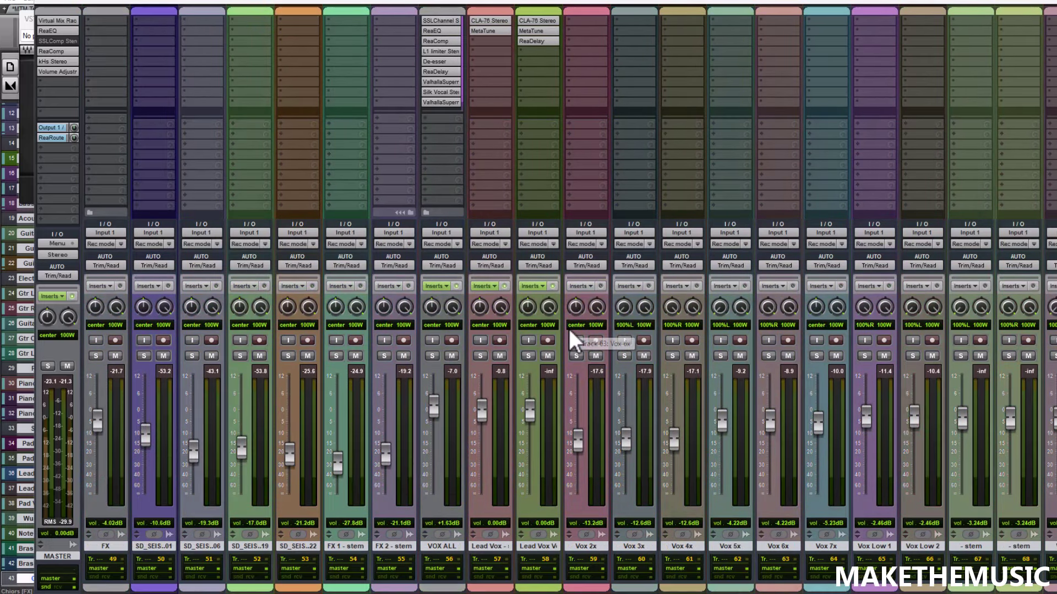
{"action": "scroll", "coordinate": [417, 352], "scroll_direction": "down", "scroll_amount": 7}
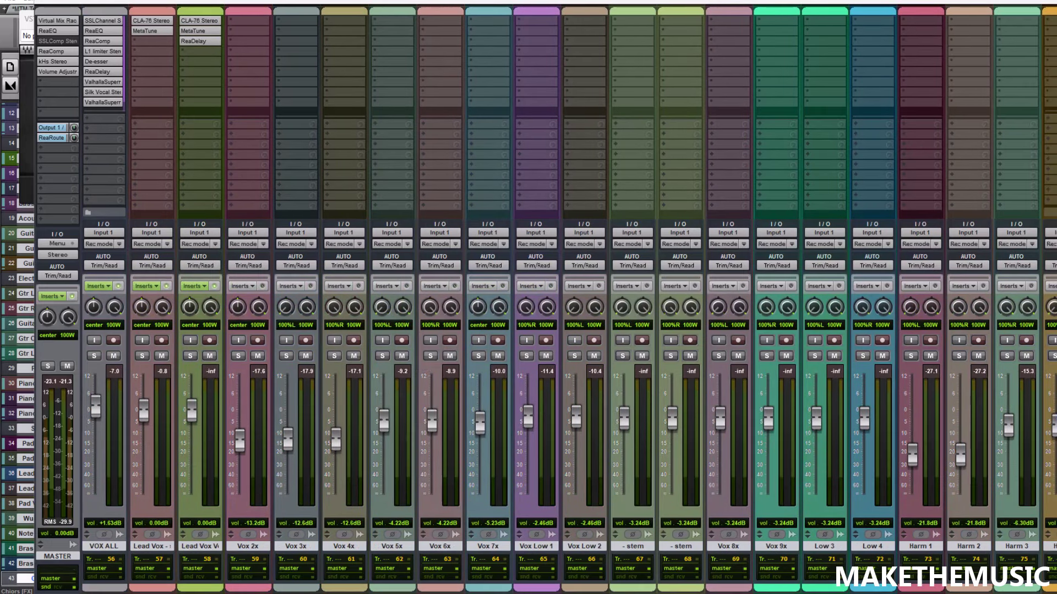
Play the song and solo the VOX ALL folder to hear all the vocals together.
{"action": "key", "text": "space"}
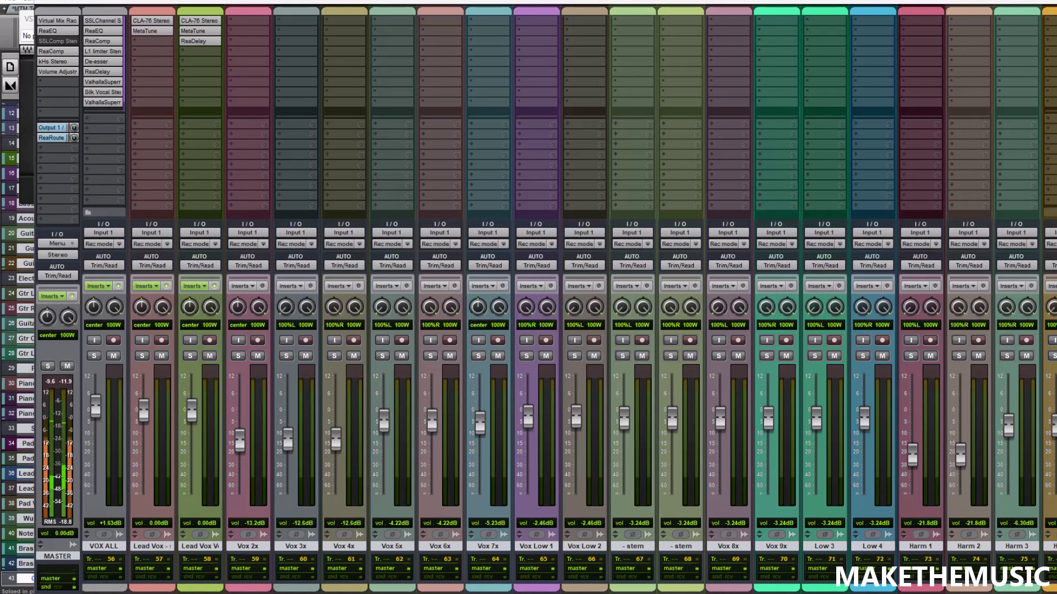
{"action": "scroll", "coordinate": [903, 385], "scroll_direction": "up", "scroll_amount": 5}
{"action": "scroll", "coordinate": [898, 385], "scroll_direction": "up", "scroll_amount": 4}
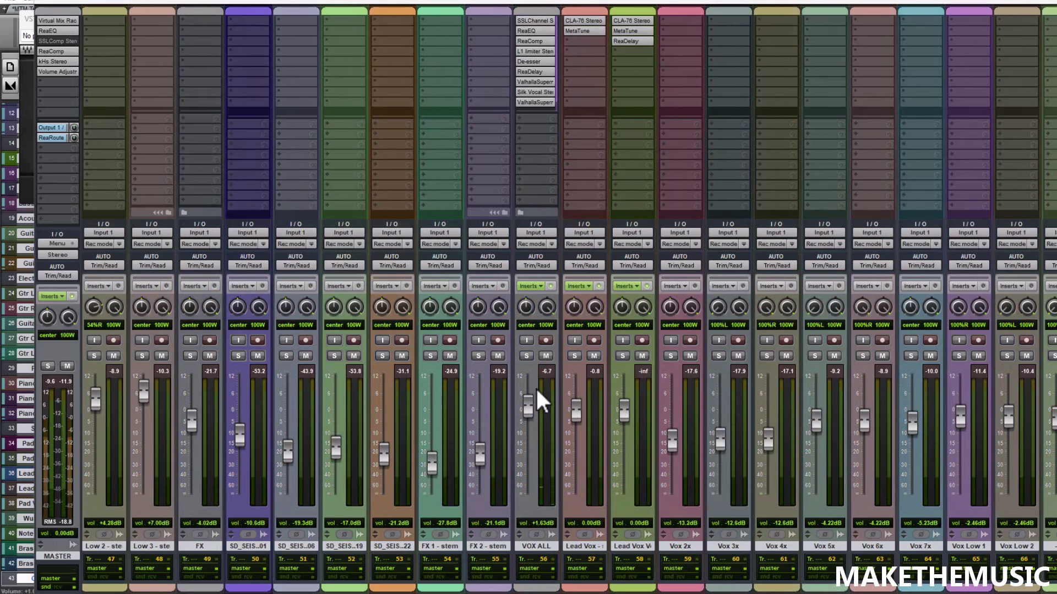
{"action": "left_click", "coordinate": [525, 355]}
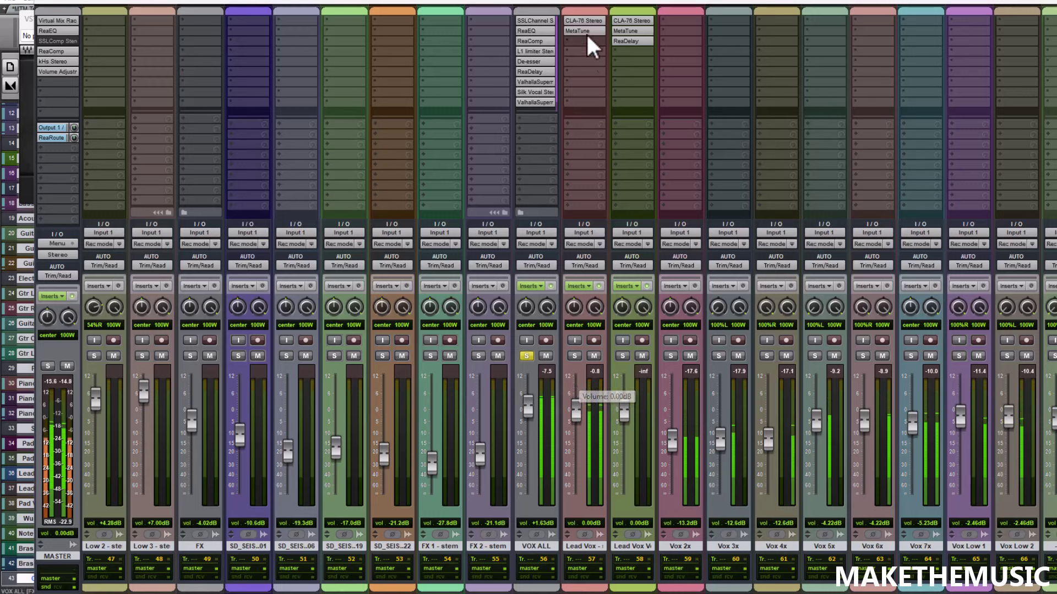
Check the full names of the two lead vocal tracks in the mixer without renaming them.
{"action": "double_click", "coordinate": [593, 546]}
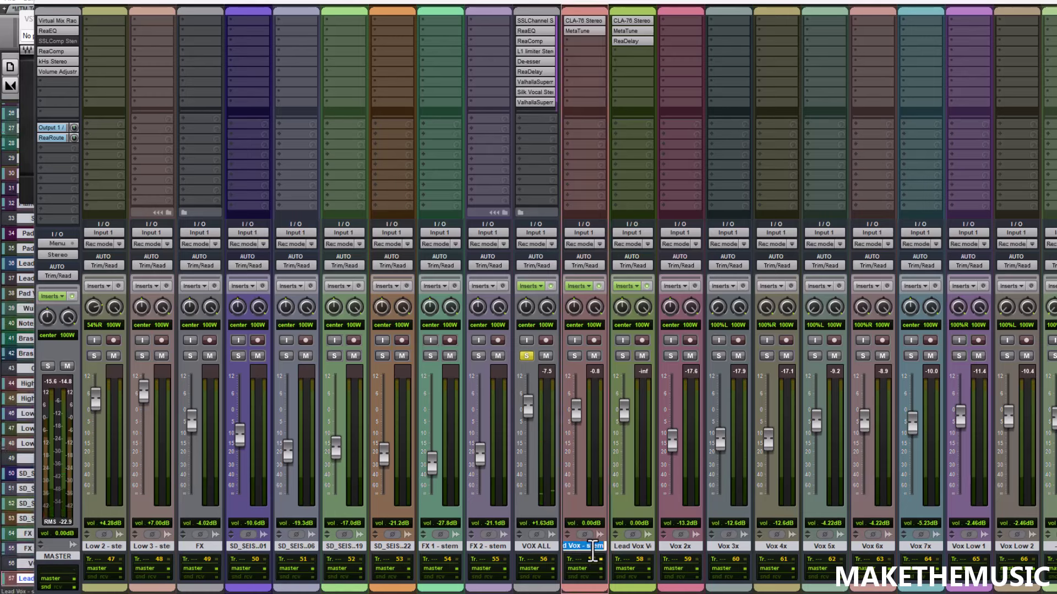
{"action": "double_click", "coordinate": [643, 546]}
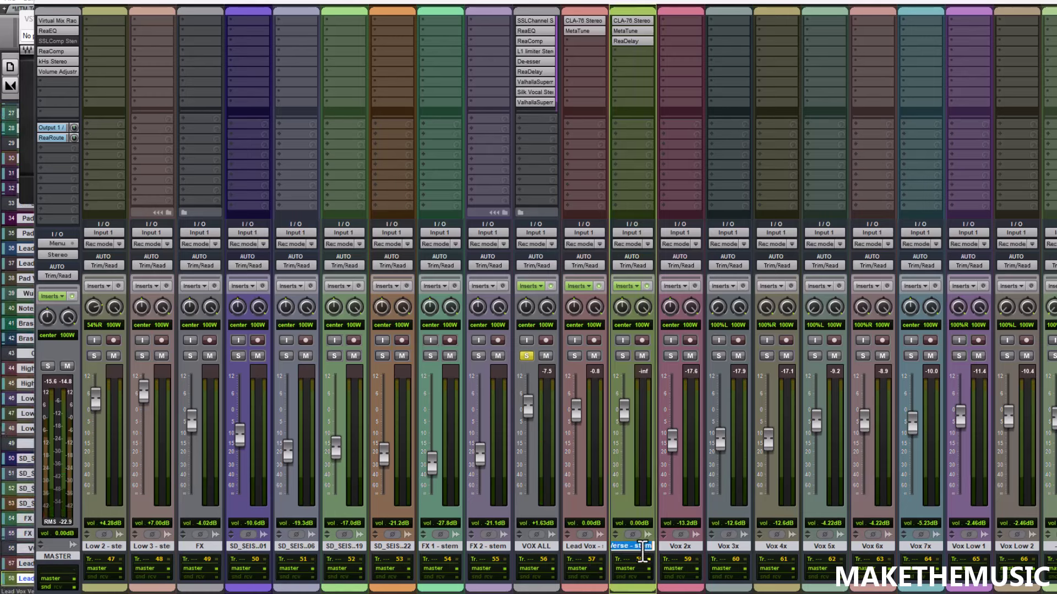
{"action": "left_click", "coordinate": [586, 546]}
{"action": "left_click", "coordinate": [631, 513]}
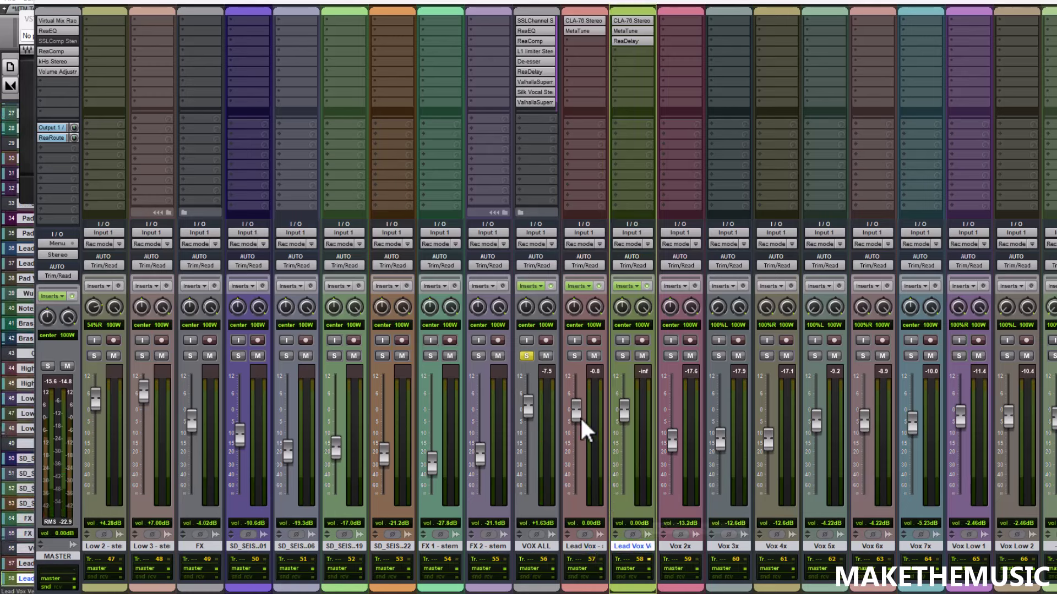
Play the Lead Vox track in solo and inspect its CLA-76 Stereo compressor settings.
{"action": "left_click", "coordinate": [584, 21]}
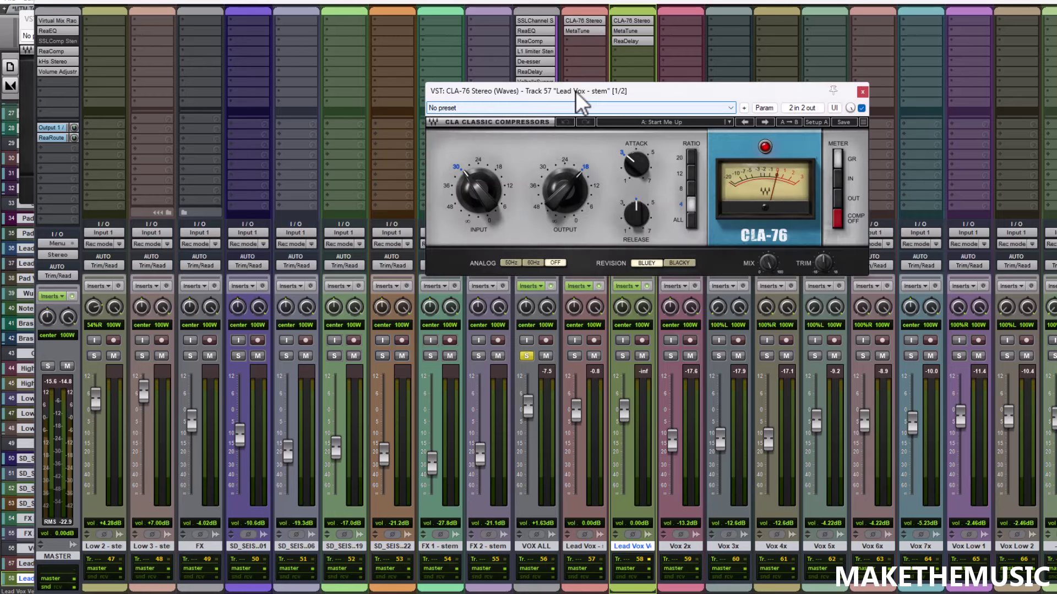
{"action": "left_click", "coordinate": [575, 357]}
{"action": "key", "text": "space"}
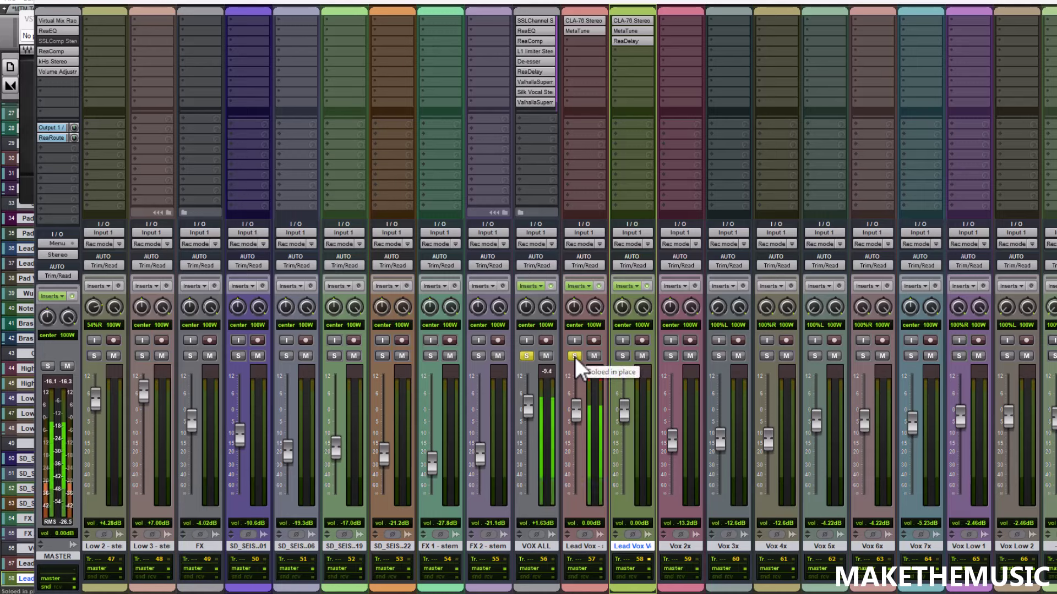
{"action": "left_click", "coordinate": [587, 22]}
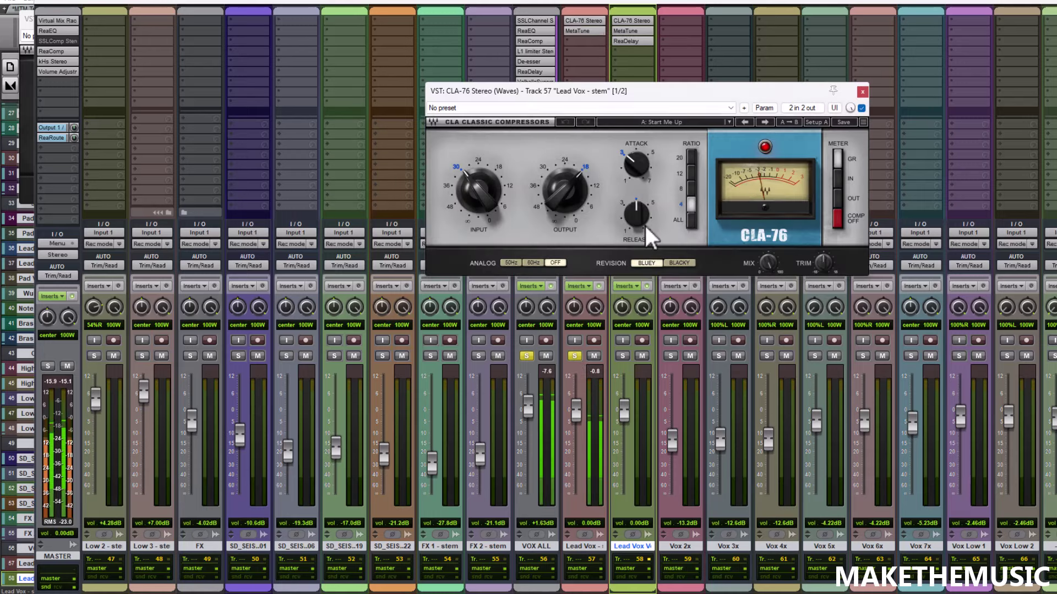
{"action": "left_click", "coordinate": [862, 92]}
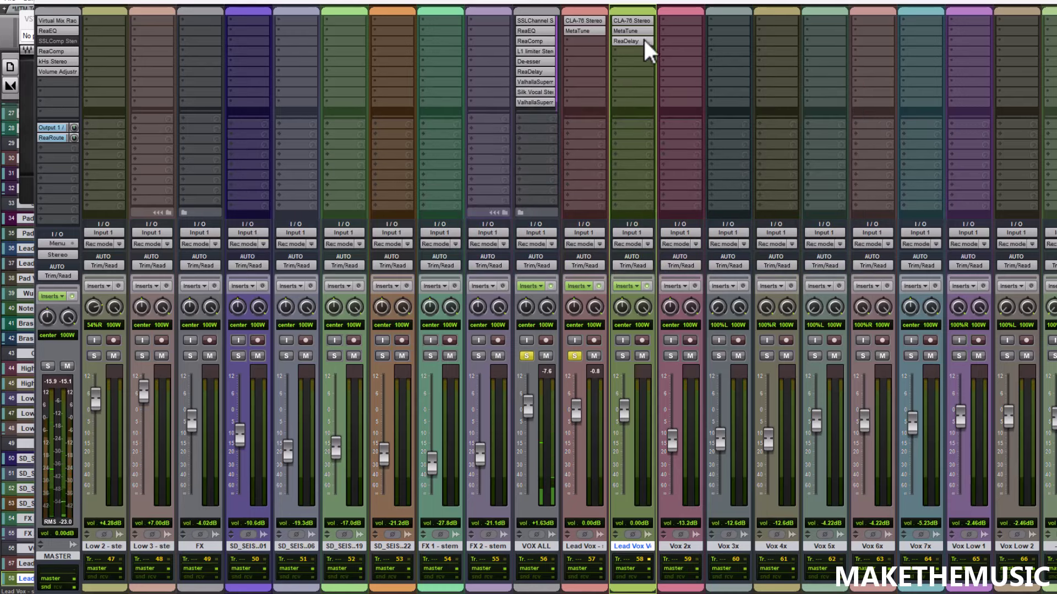
Inspect the MetaTune pitch correction on the Lead Vox track and release the track's solo.
{"action": "left_click", "coordinate": [601, 31]}
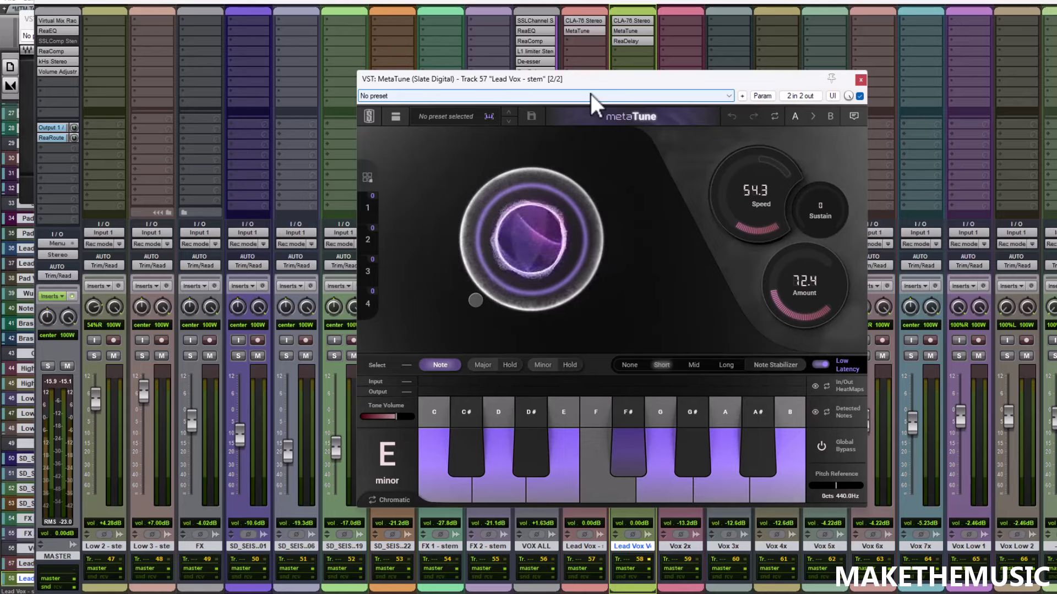
{"action": "left_click", "coordinate": [860, 80]}
{"action": "left_click", "coordinate": [574, 356]}
{"action": "left_click", "coordinate": [574, 356]}
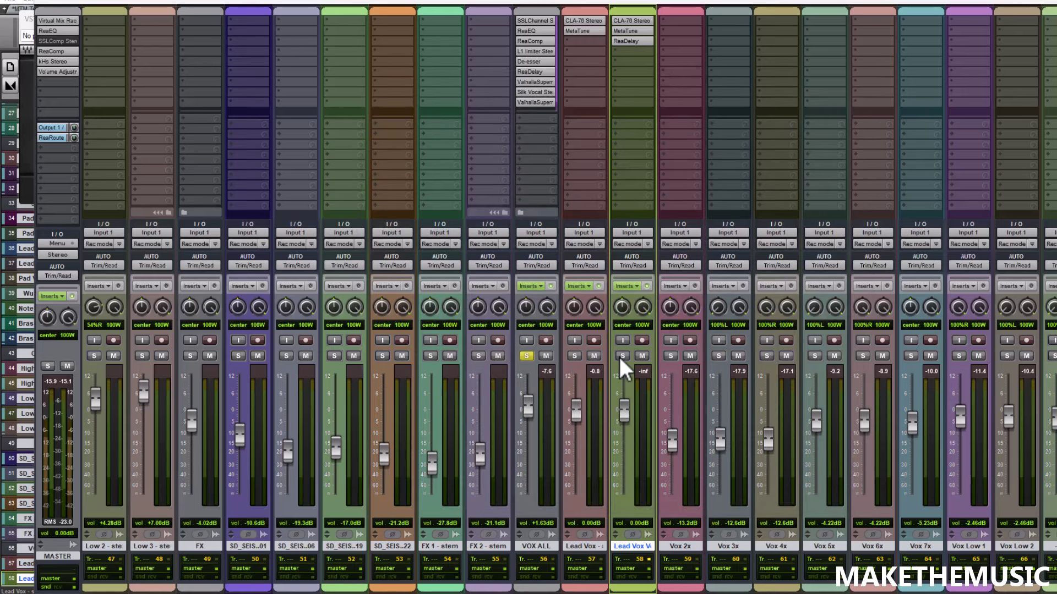
Solo the Lead Vox Verse track and close the plug-in windows covering the arrangement.
{"action": "left_click", "coordinate": [623, 356]}
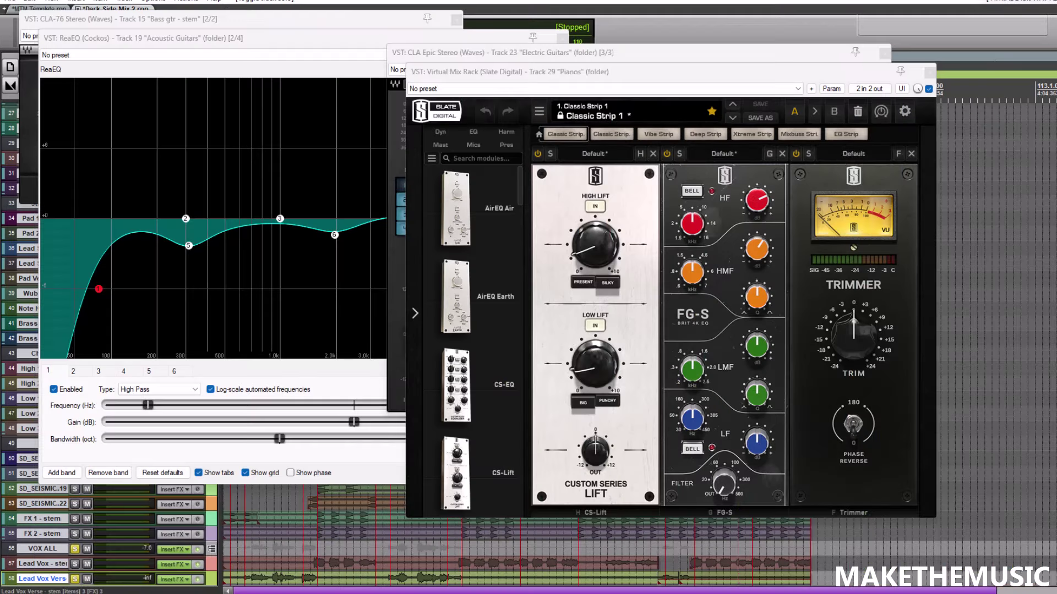
{"action": "left_click", "coordinate": [930, 73]}
{"action": "left_click", "coordinate": [885, 53]}
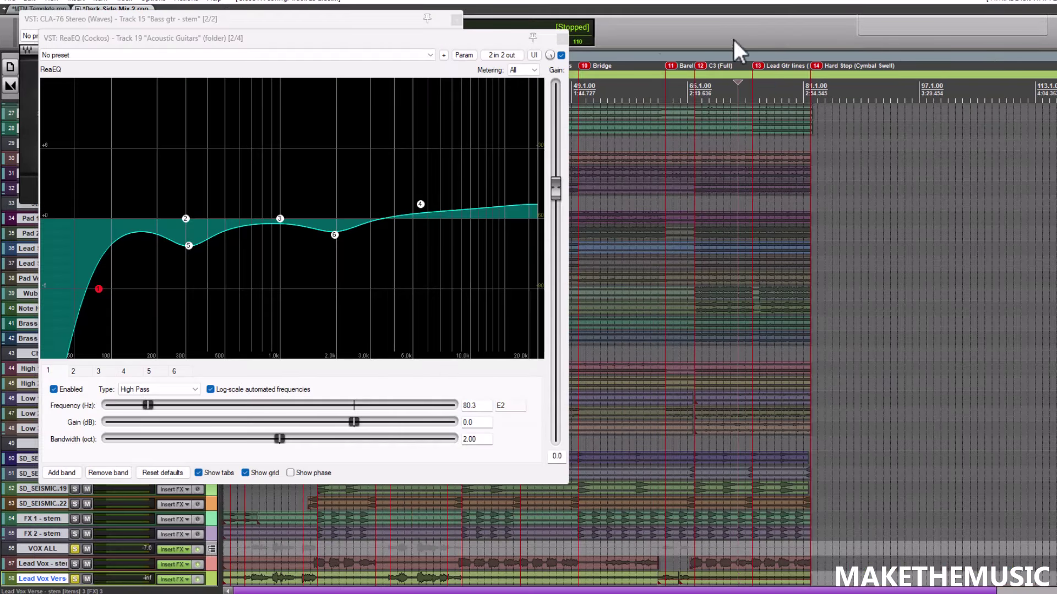
{"action": "left_click", "coordinate": [561, 38]}
{"action": "left_click", "coordinate": [456, 20]}
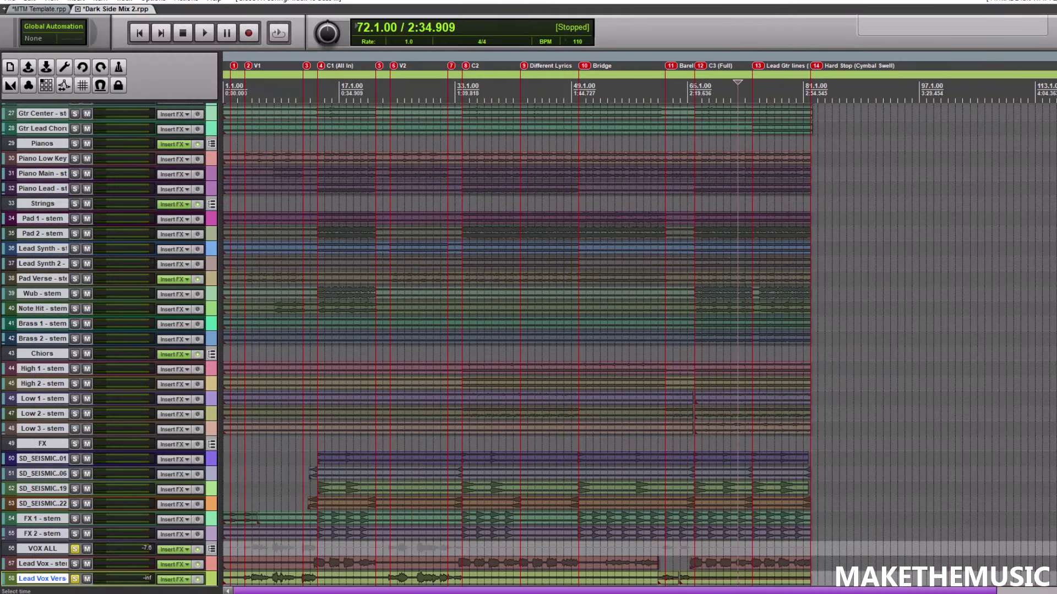
Find the vocal tracks in the arrangement and start playback at bar 24, before the second verse.
{"action": "scroll", "coordinate": [474, 443], "scroll_direction": "down", "scroll_amount": 5}
{"action": "scroll", "coordinate": [700, 252], "scroll_direction": "down", "scroll_amount": 2}
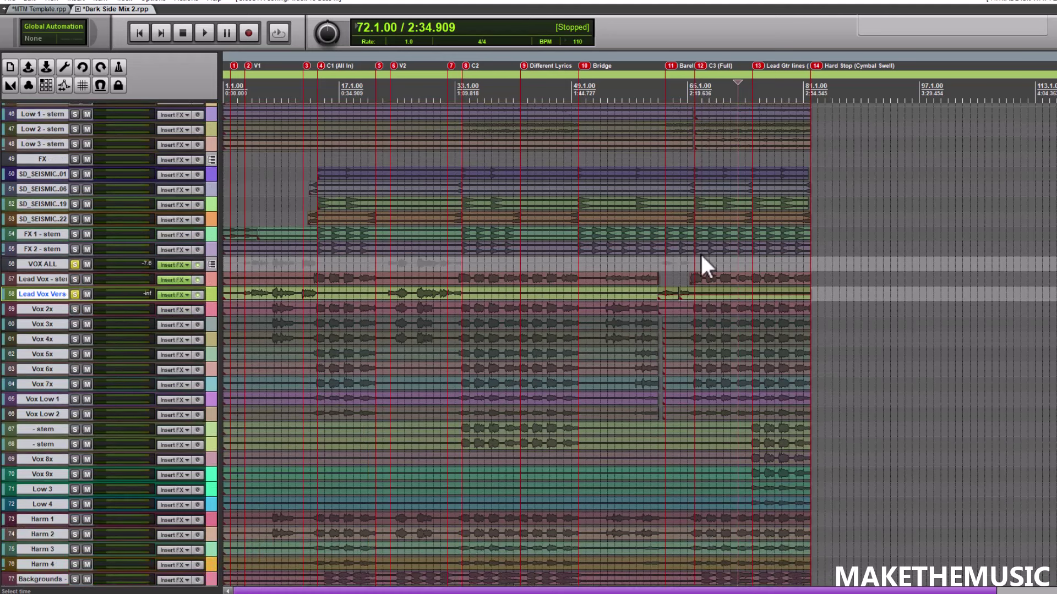
{"action": "left_click", "coordinate": [391, 261]}
{"action": "scroll", "coordinate": [397, 262], "scroll_direction": "up", "scroll_amount": 3}
{"action": "scroll", "coordinate": [398, 262], "scroll_direction": "up", "scroll_amount": 2}
{"action": "key", "text": "space"}
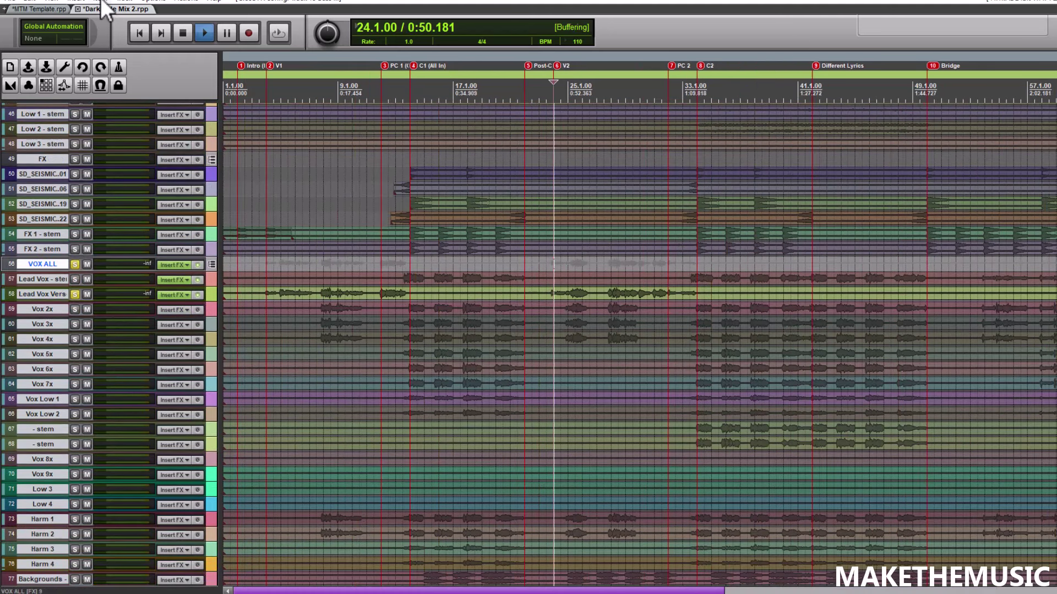
Compare the Lead Vox Verse track's sound with its ReaDelay bypassed and active, and release the track's solo.
{"action": "left_click", "coordinate": [54, 2]}
{"action": "left_click", "coordinate": [72, 41]}
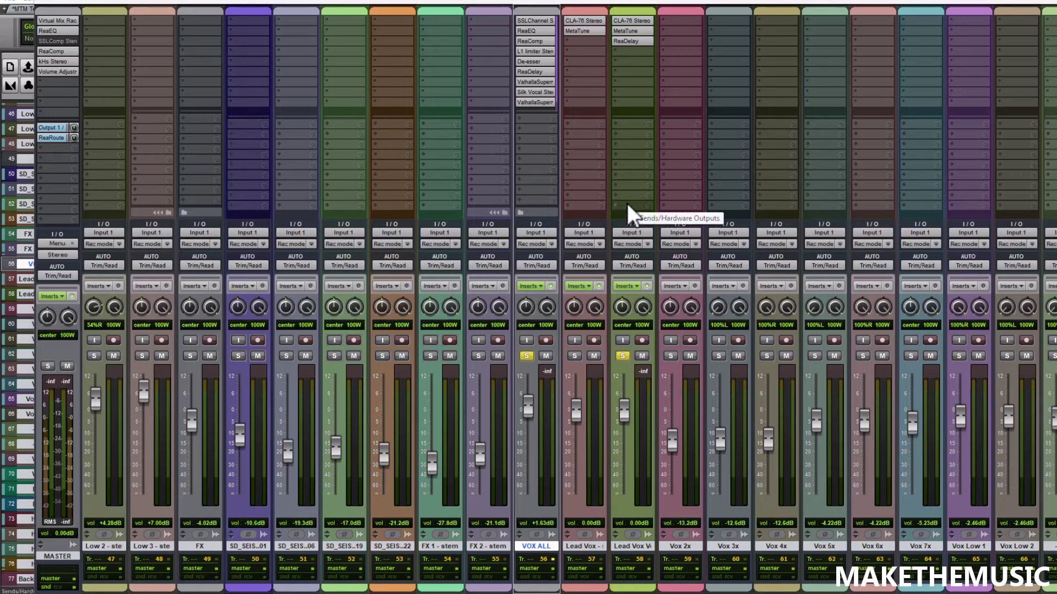
{"action": "left_click", "coordinate": [632, 43]}
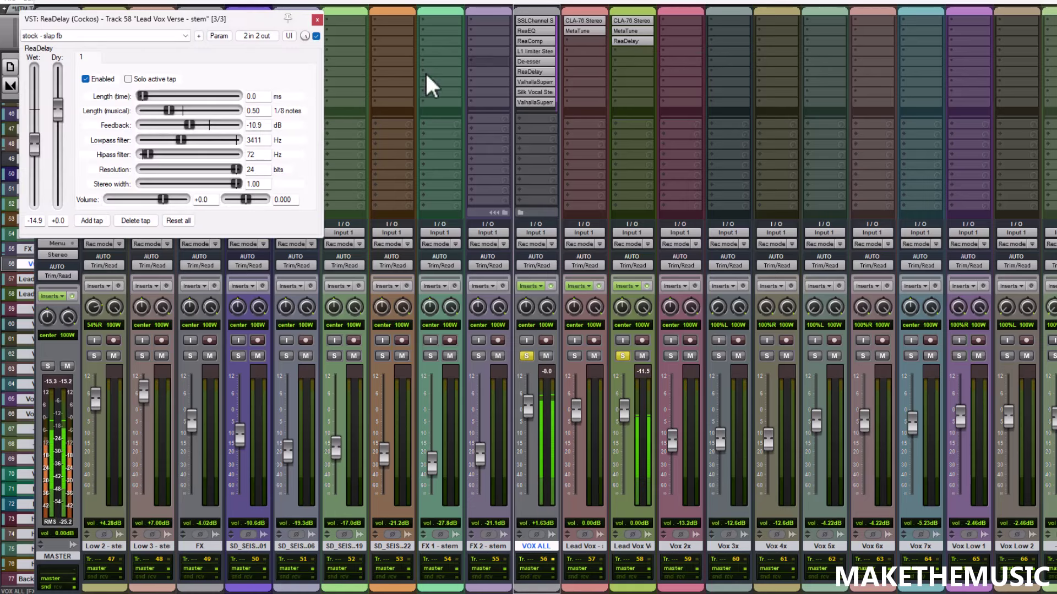
{"action": "left_click", "coordinate": [315, 35]}
{"action": "left_click", "coordinate": [316, 35]}
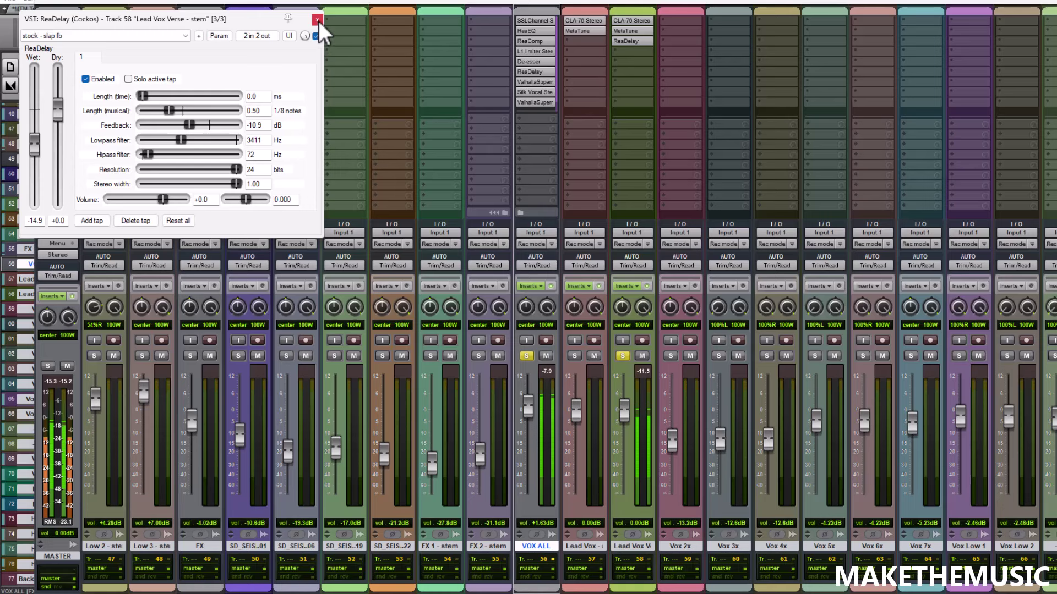
{"action": "left_click", "coordinate": [317, 21]}
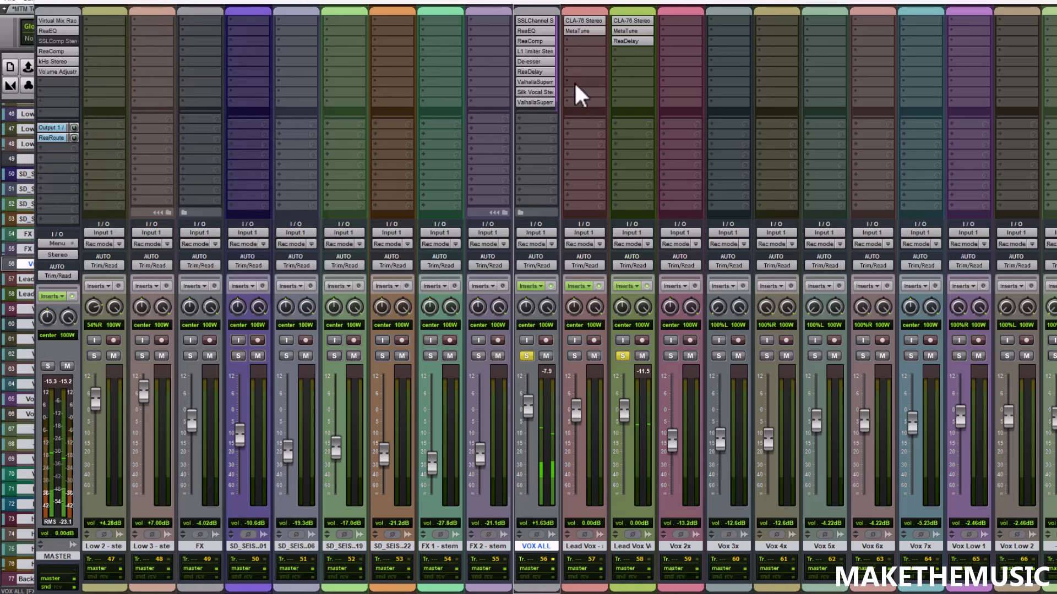
{"action": "left_click", "coordinate": [622, 356]}
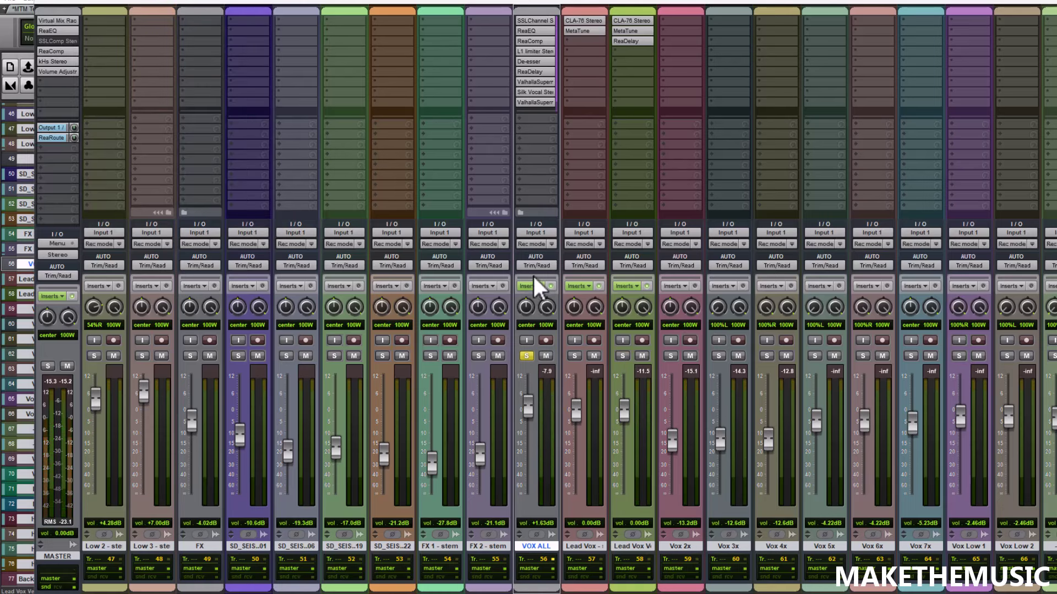
Inspect the SSLChannel, ReaEQ and ReaComp settings in the VOX ALL folder's effects chain.
{"action": "left_click", "coordinate": [532, 291]}
{"action": "left_click", "coordinate": [262, 62]}
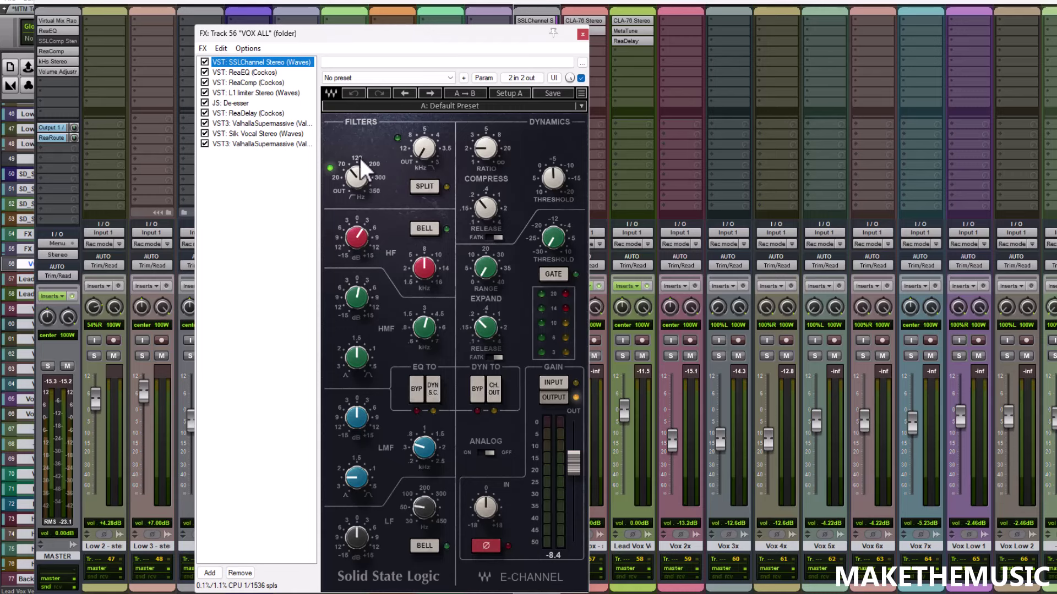
{"action": "left_click", "coordinate": [258, 71]}
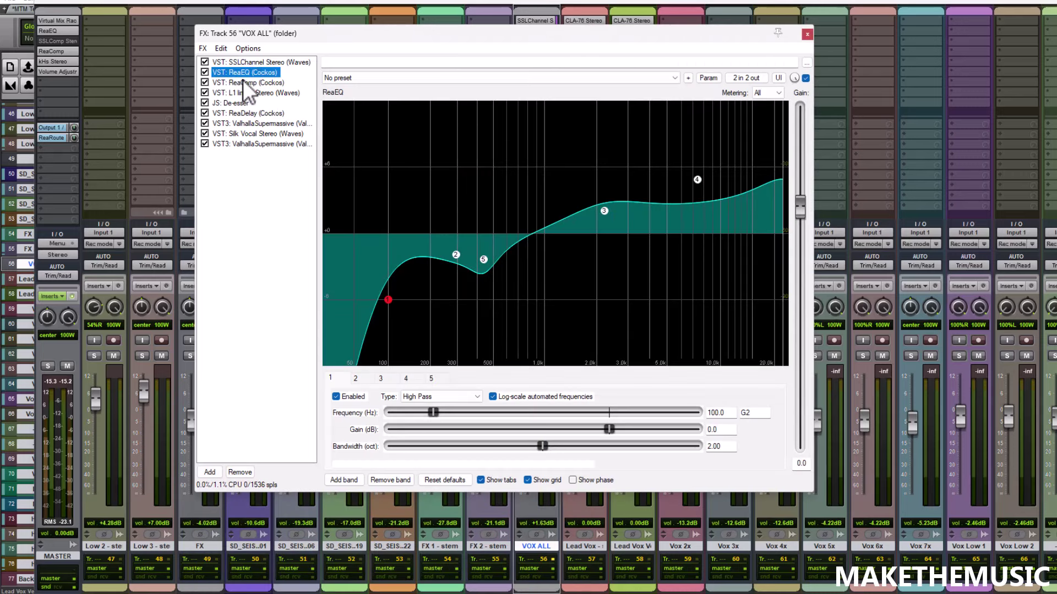
{"action": "left_click_drag", "start_coordinate": [338, 34], "coordinate": [400, 42]}
{"action": "left_click", "coordinate": [311, 91]}
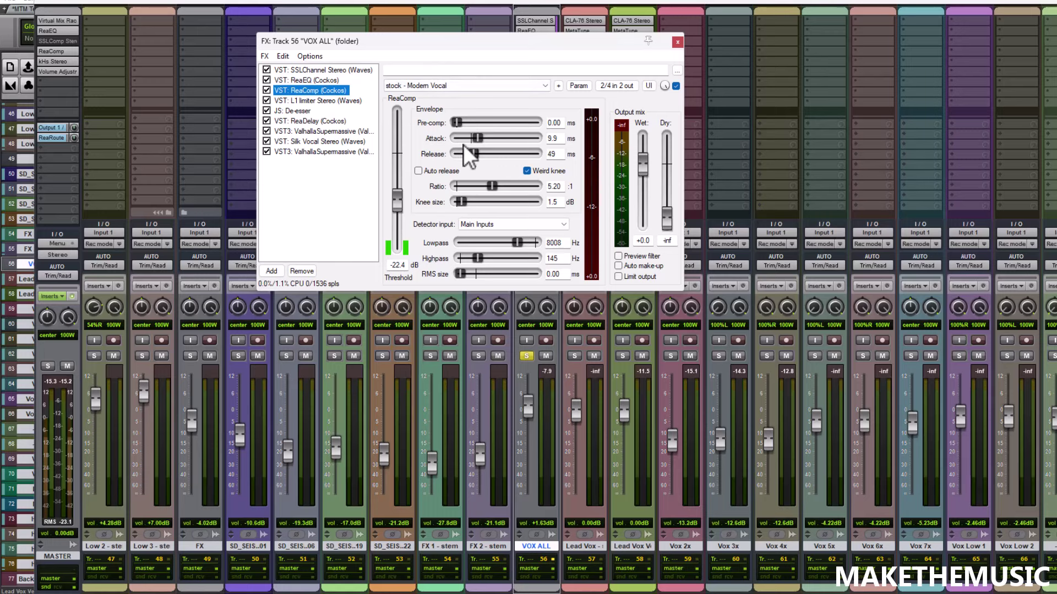
Play the soloed VOX ALL folder from the C3 (Full) chorus at bar 66 with its ReaComp open.
{"action": "key", "text": "space"}
{"action": "left_click", "coordinate": [1052, 2]}
{"action": "key", "text": "space"}
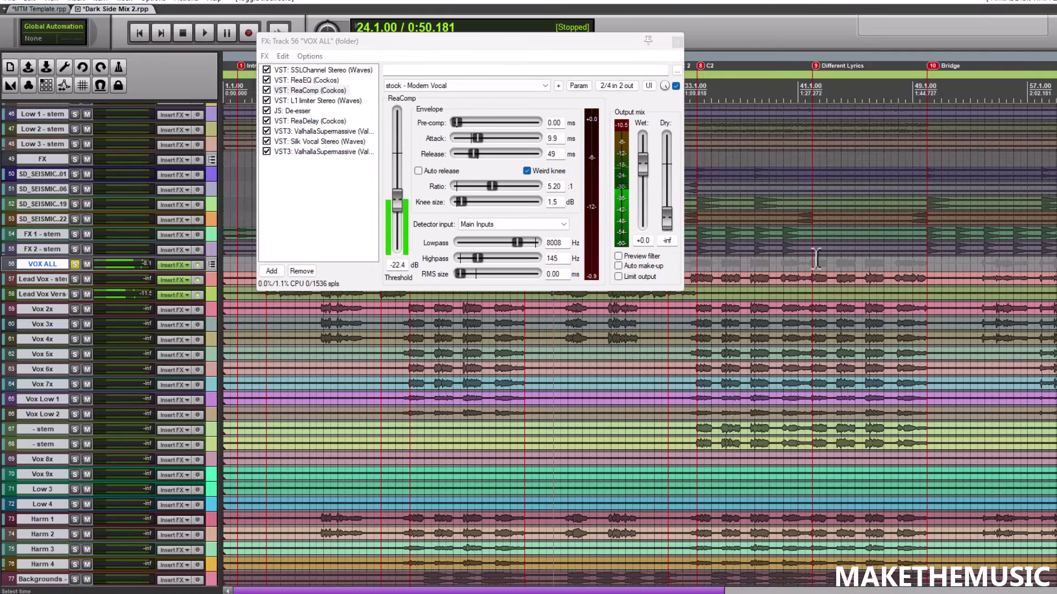
{"action": "scroll", "coordinate": [800, 262], "scroll_direction": "down", "scroll_amount": 1}
{"action": "left_click", "coordinate": [883, 264]}
{"action": "scroll", "coordinate": [877, 263], "scroll_direction": "up", "scroll_amount": 2}
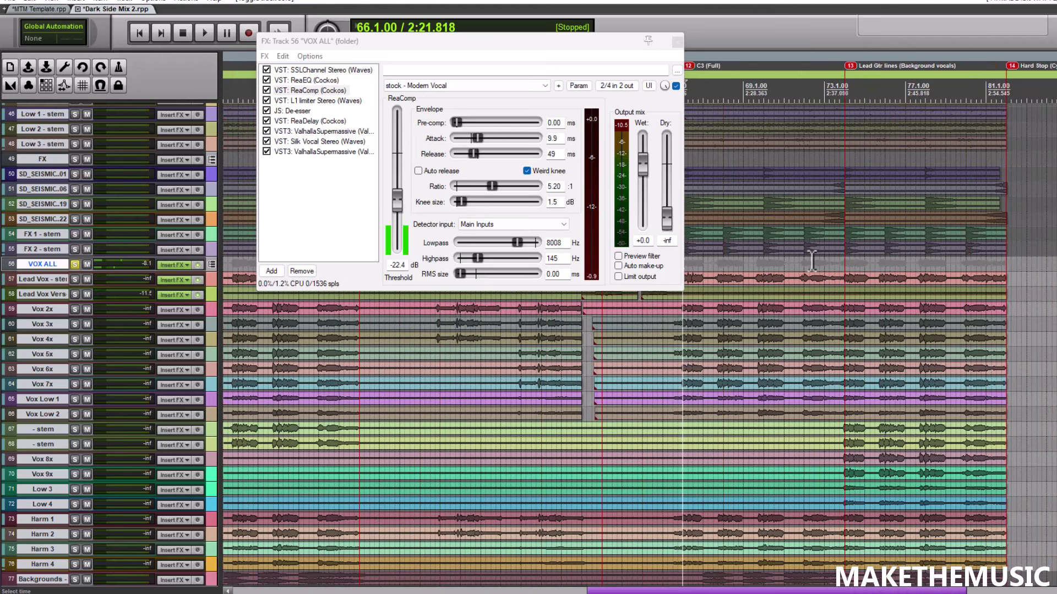
{"action": "scroll", "coordinate": [798, 260], "scroll_direction": "up", "scroll_amount": 2}
{"action": "key", "text": "space"}
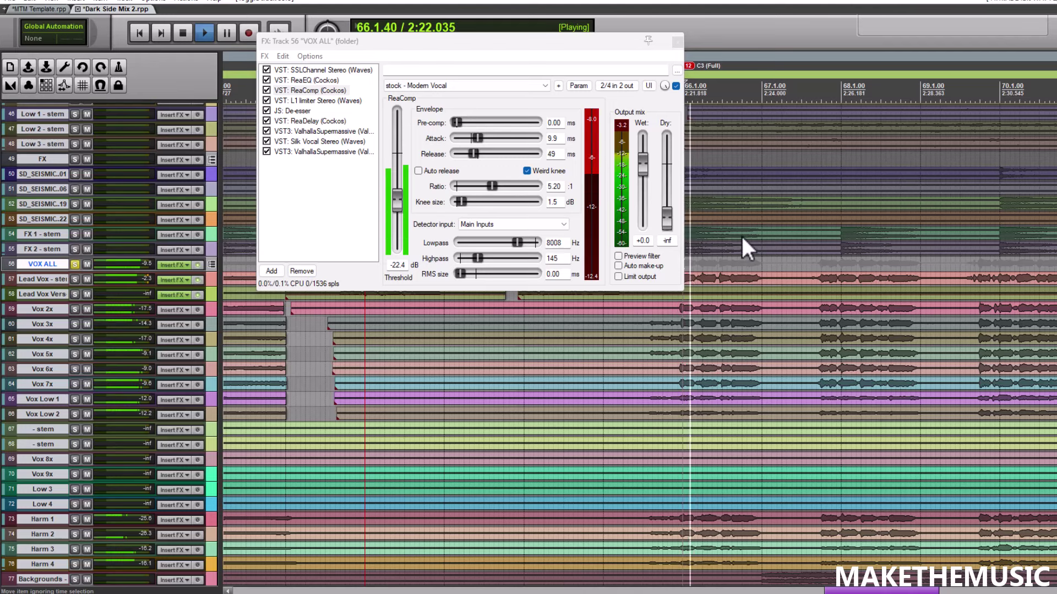
Show the mixer and inspect the ReaComp and L1 limiter settings on the VOX ALL folder, playing the vocals through the limiter.
{"action": "left_click", "coordinate": [51, 1]}
{"action": "left_click", "coordinate": [67, 45]}
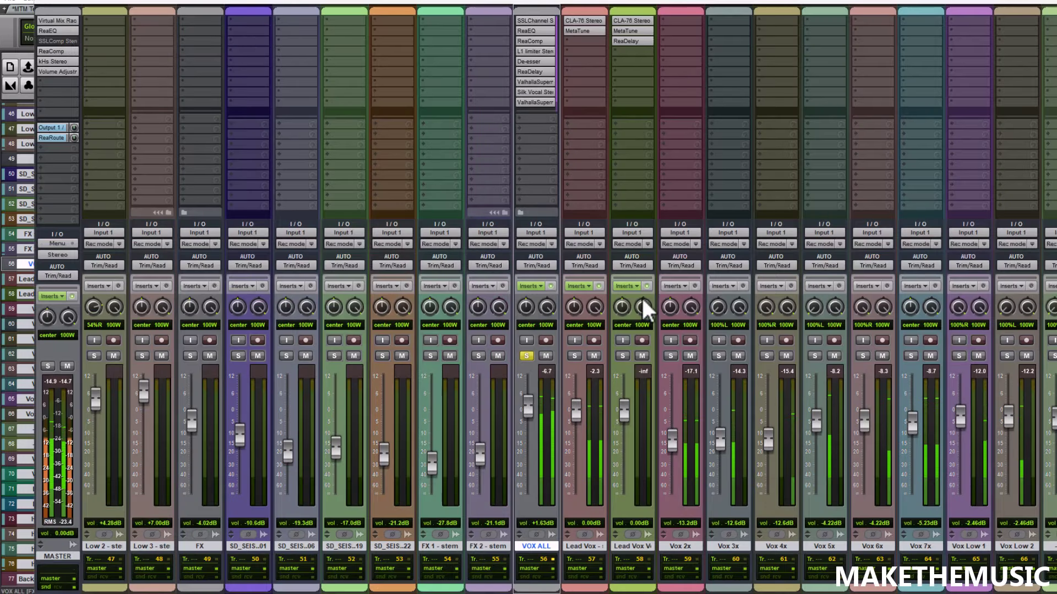
{"action": "left_click", "coordinate": [536, 41]}
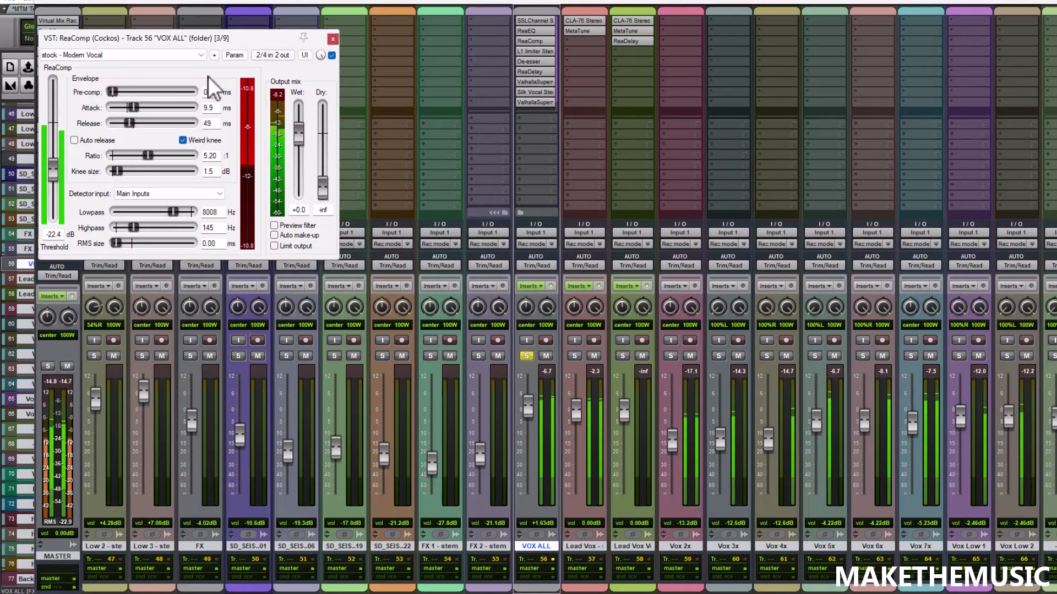
{"action": "left_click", "coordinate": [333, 39]}
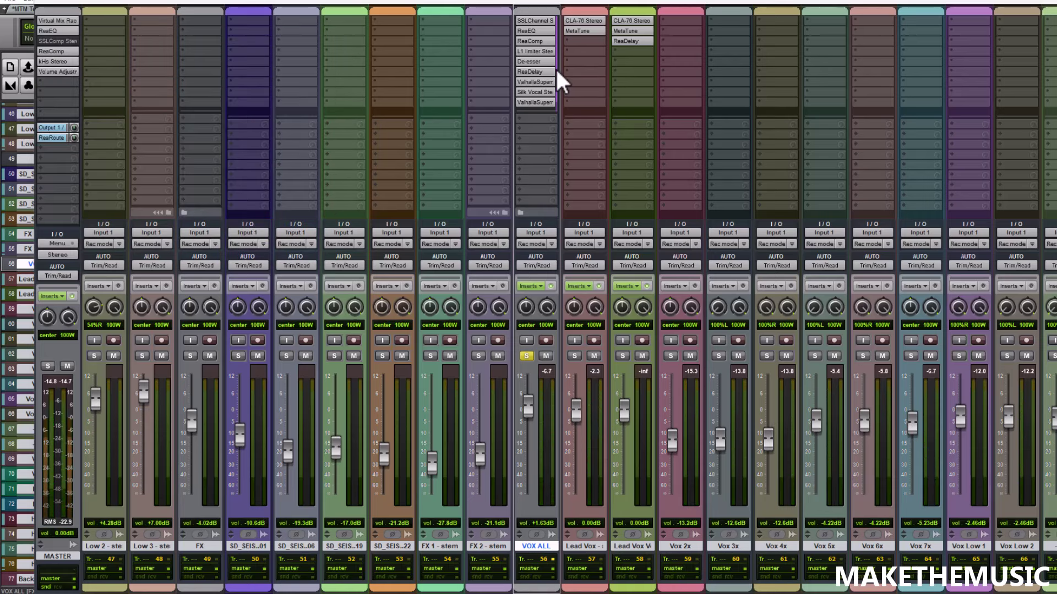
{"action": "left_click", "coordinate": [536, 52]}
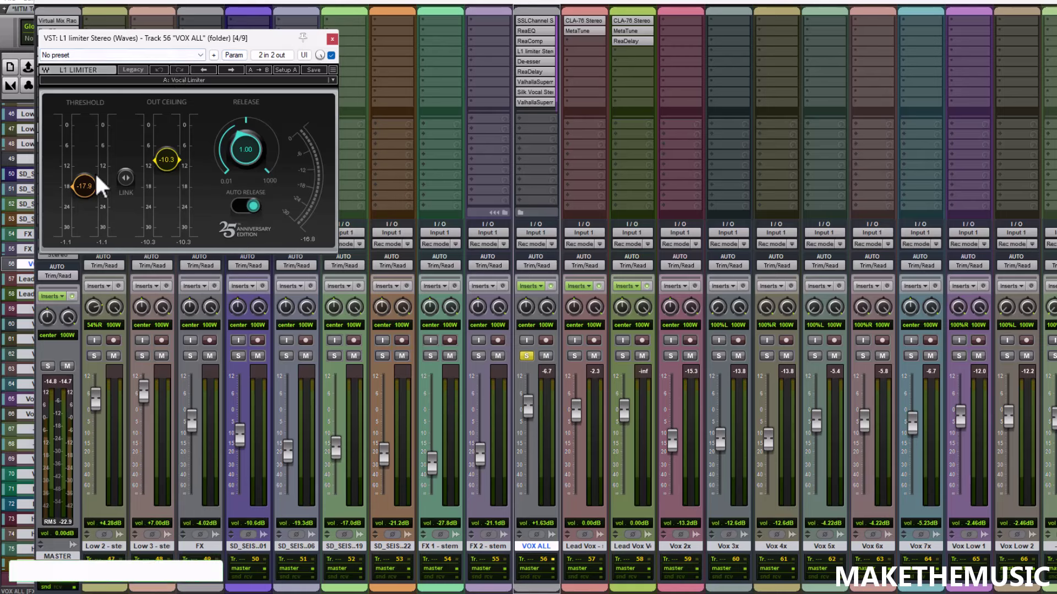
{"action": "key", "text": "space"}
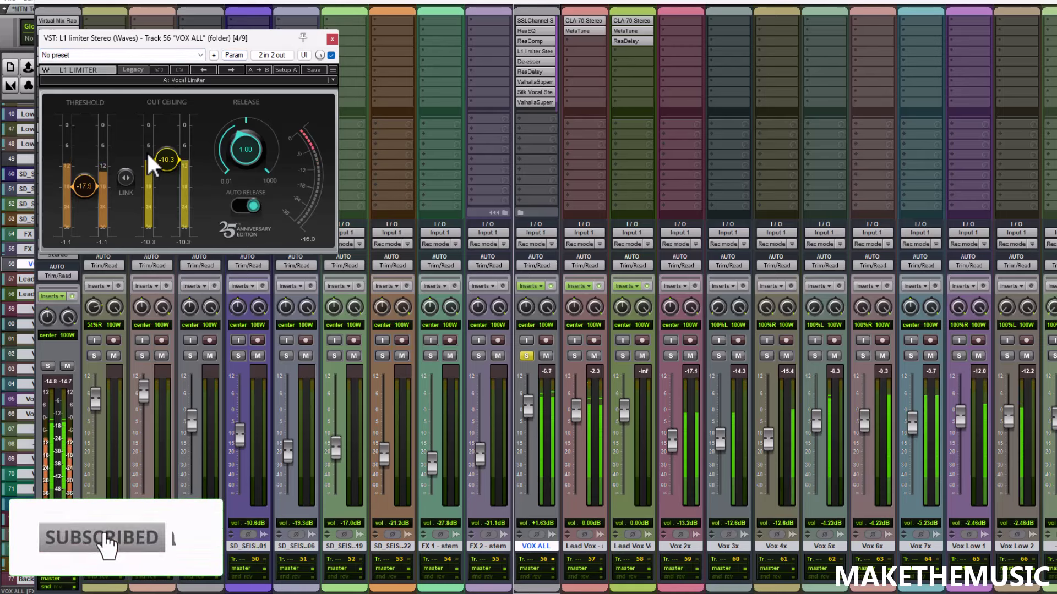
{"action": "left_click", "coordinate": [332, 39]}
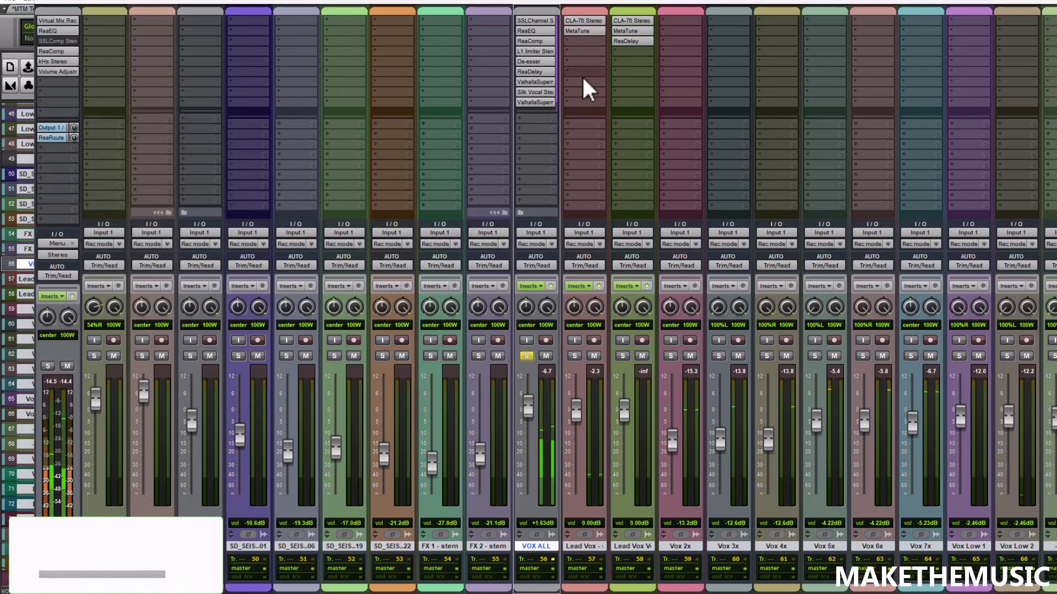
Inspect the De-esser, ReaDelay and first ValhallaSupermassive settings on the VOX ALL folder.
{"action": "left_click", "coordinate": [550, 63]}
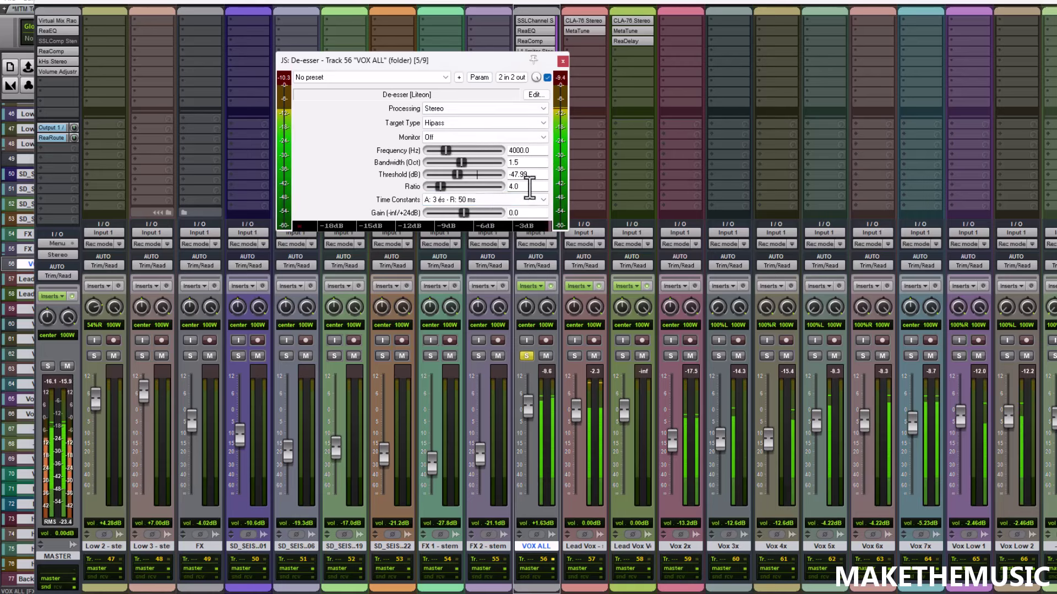
{"action": "left_click", "coordinate": [563, 62]}
{"action": "left_click", "coordinate": [537, 72]}
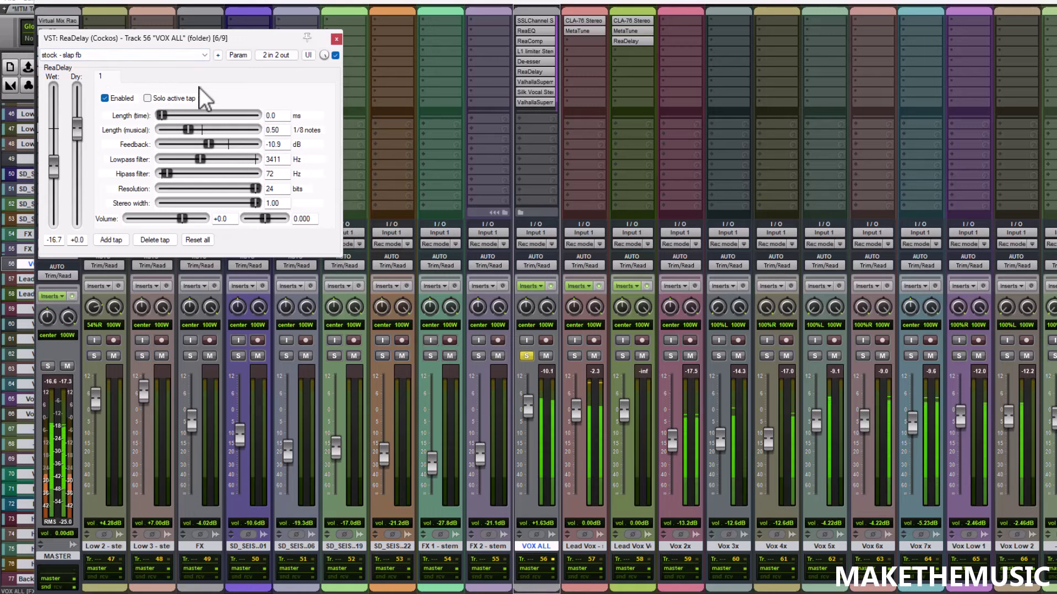
{"action": "left_click", "coordinate": [336, 39]}
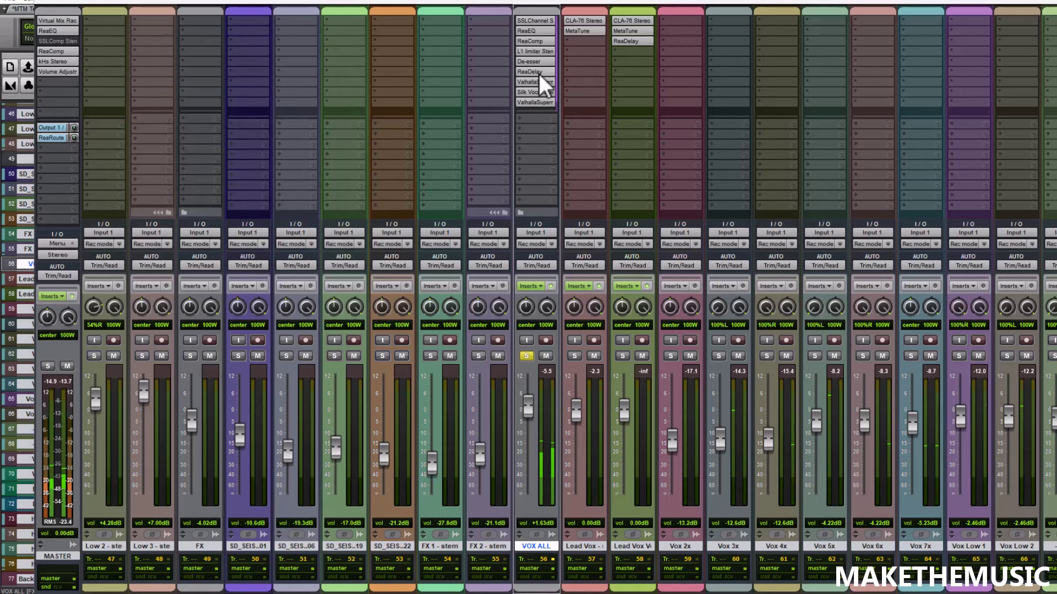
{"action": "left_click", "coordinate": [538, 82]}
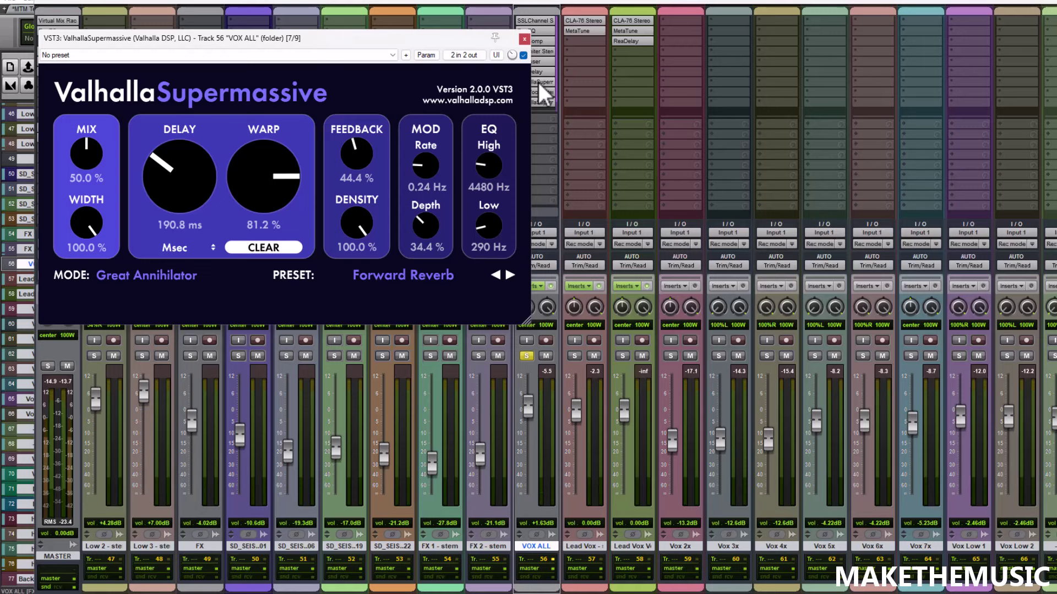
{"action": "left_click", "coordinate": [525, 40]}
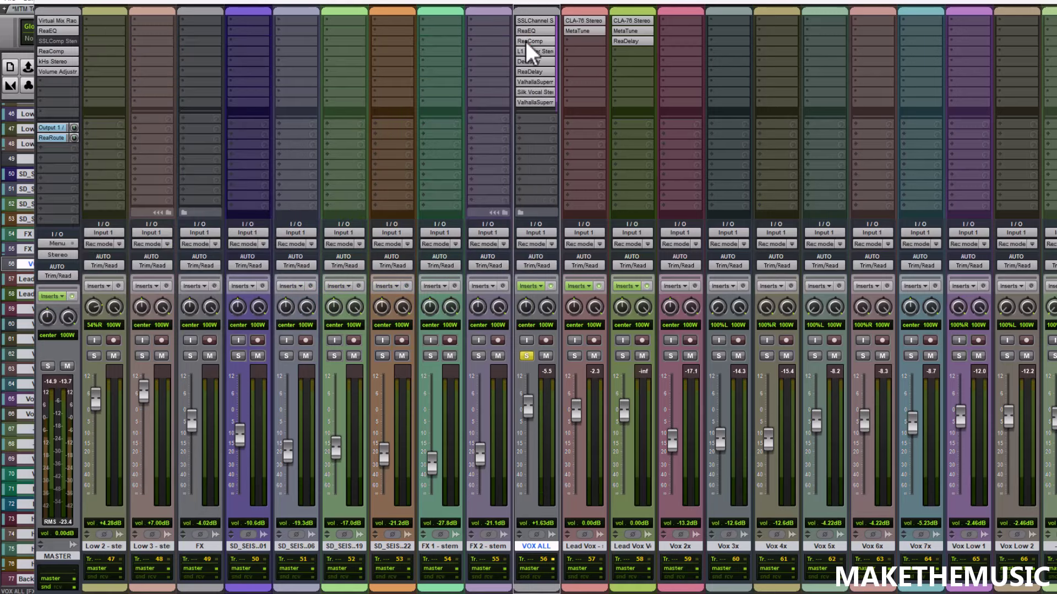
Play the VOX ALL folder with its Silk Vocal open and compare the sound with the plug-in bypassed and active.
{"action": "left_click", "coordinate": [534, 93]}
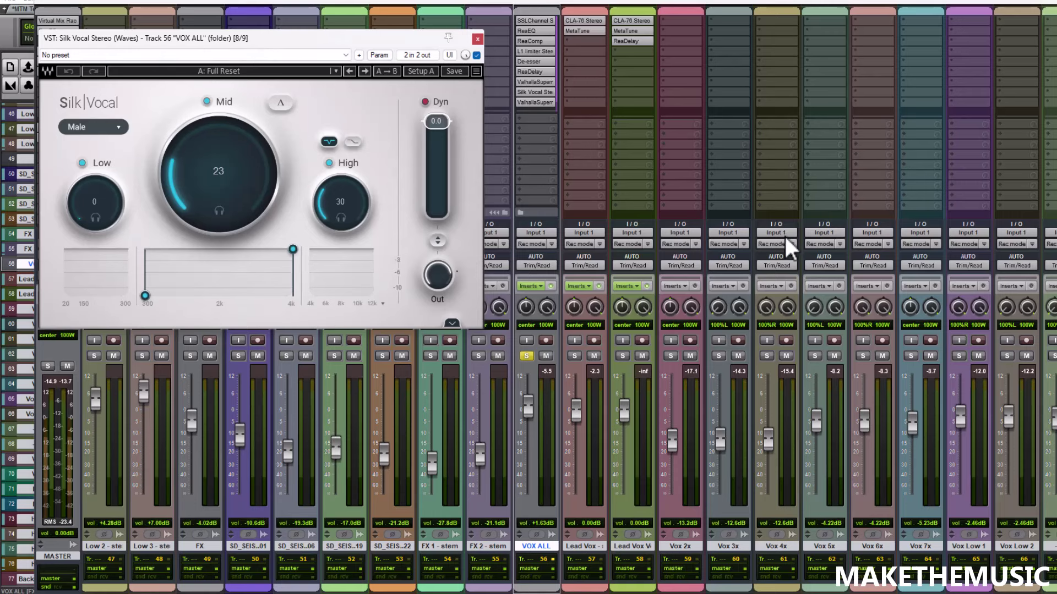
{"action": "scroll", "coordinate": [836, 447], "scroll_direction": "left", "scroll_amount": 2}
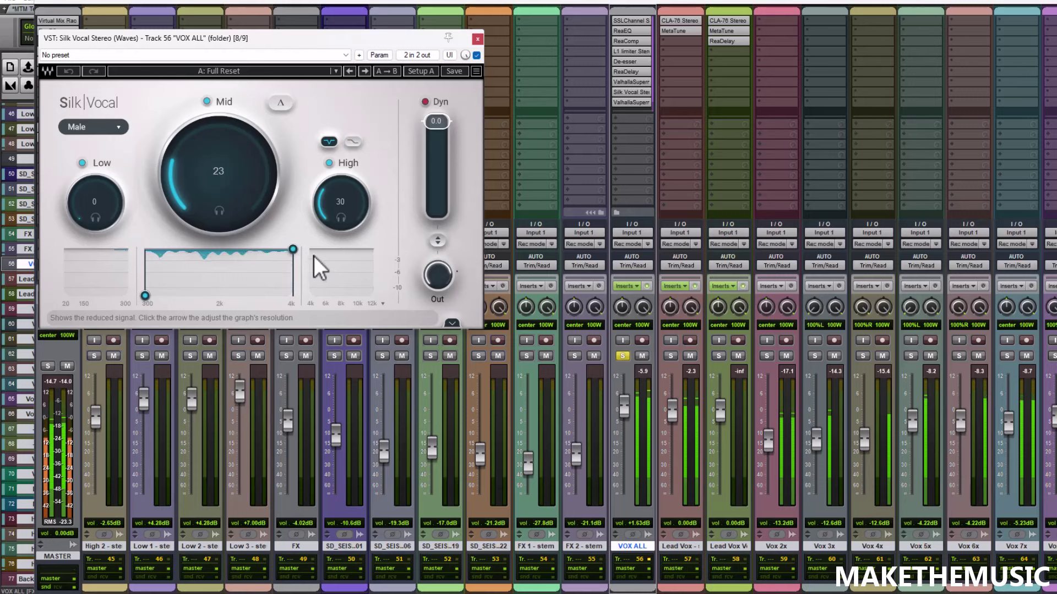
{"action": "left_click", "coordinate": [477, 55]}
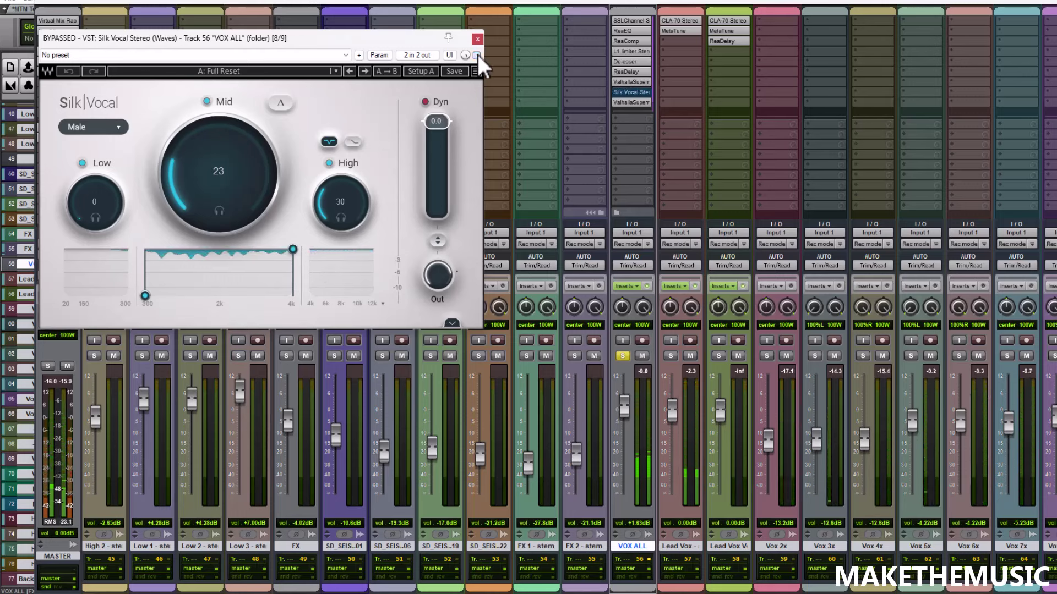
{"action": "left_click", "coordinate": [477, 55]}
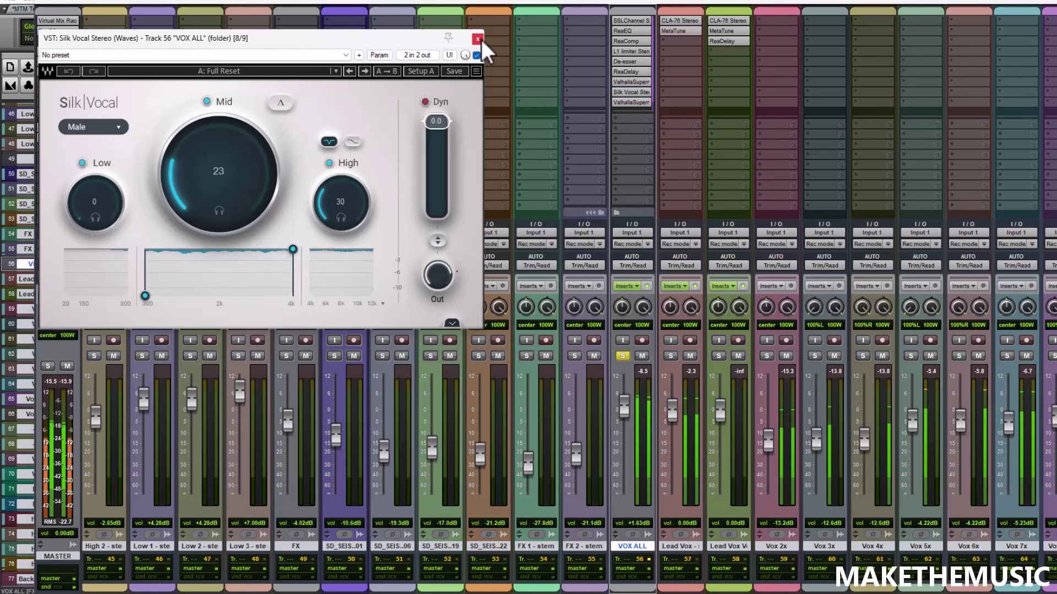
{"action": "left_click", "coordinate": [477, 40]}
Inspect the second ValhallaSupermassive on the VOX ALL folder, and close the plug-in, the mixer and the folder's effects chain.
{"action": "left_click", "coordinate": [633, 102]}
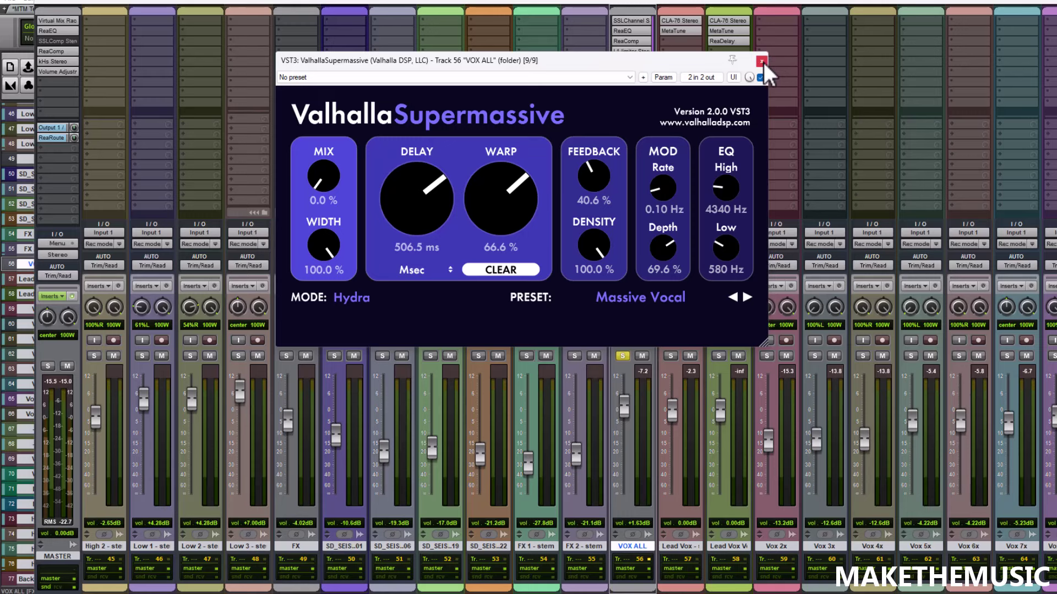
{"action": "left_click_drag", "start_coordinate": [687, 61], "coordinate": [612, 60]}
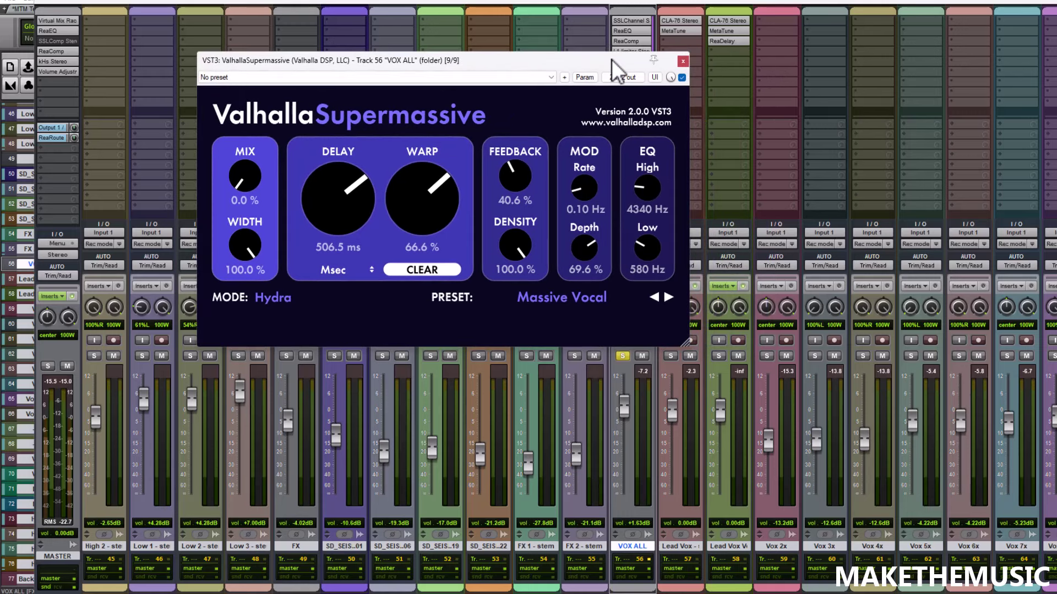
{"action": "left_click", "coordinate": [682, 61]}
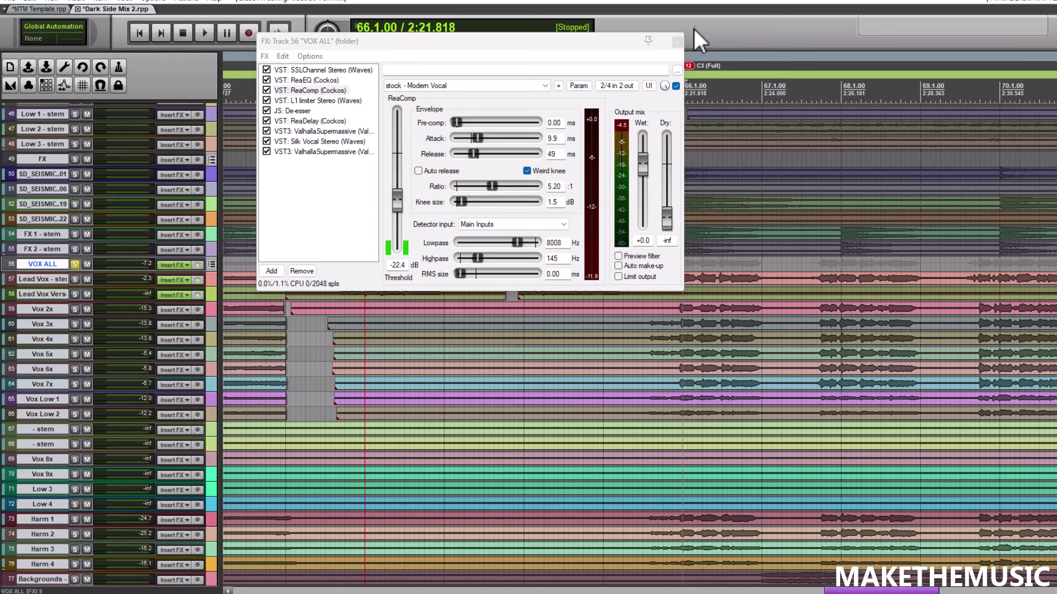
{"action": "left_click", "coordinate": [681, 34]}
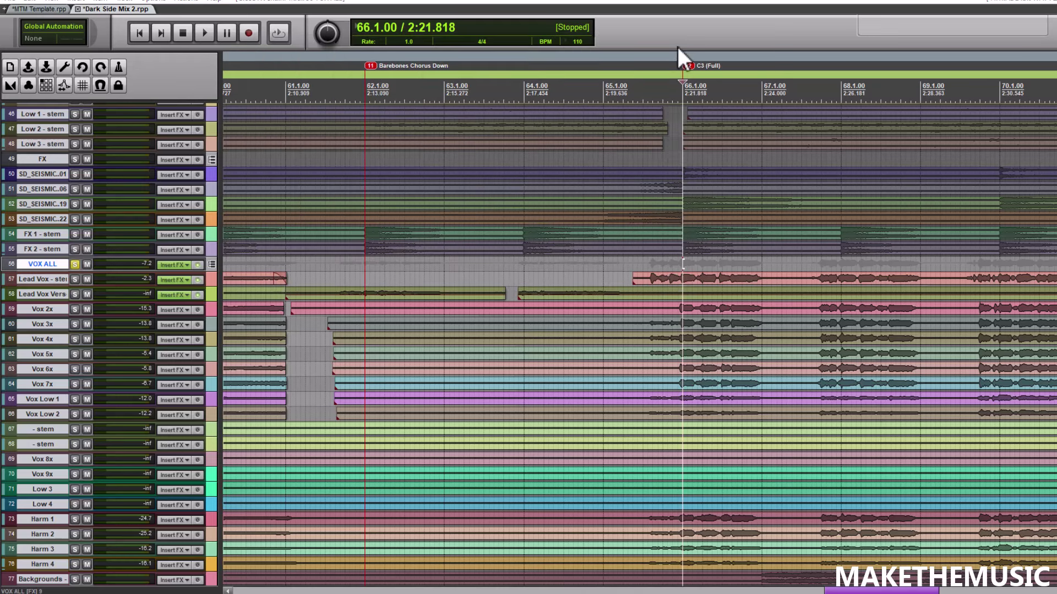
Find the Bridge section in the arrangement and play the soloed VOX ALL folder from bar 56.
{"action": "scroll", "coordinate": [817, 275], "scroll_direction": "down", "scroll_amount": 5}
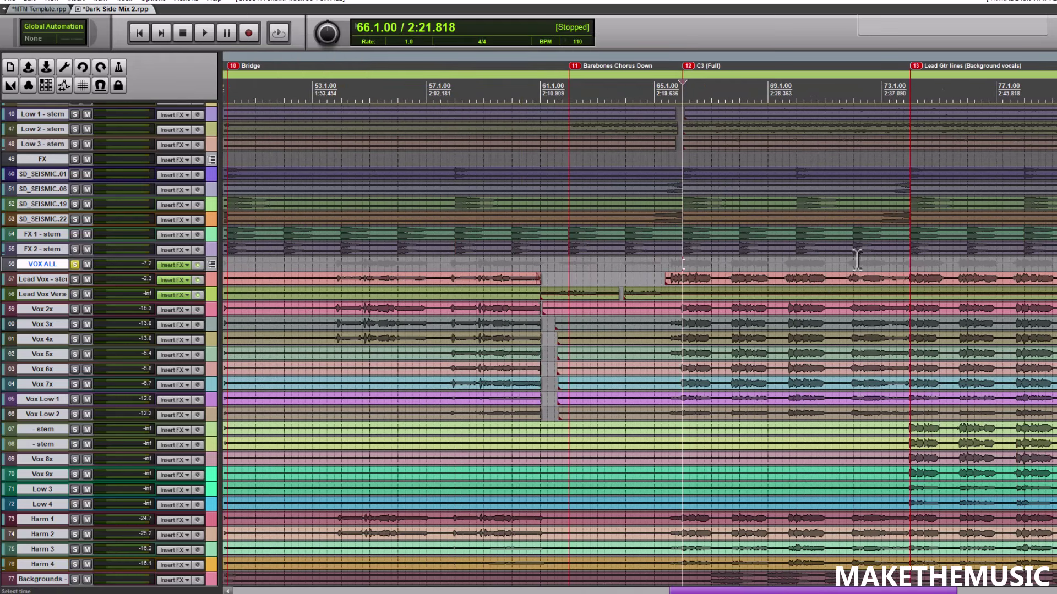
{"action": "scroll", "coordinate": [732, 256], "scroll_direction": "down", "scroll_amount": 3}
{"action": "left_click", "coordinate": [602, 275]}
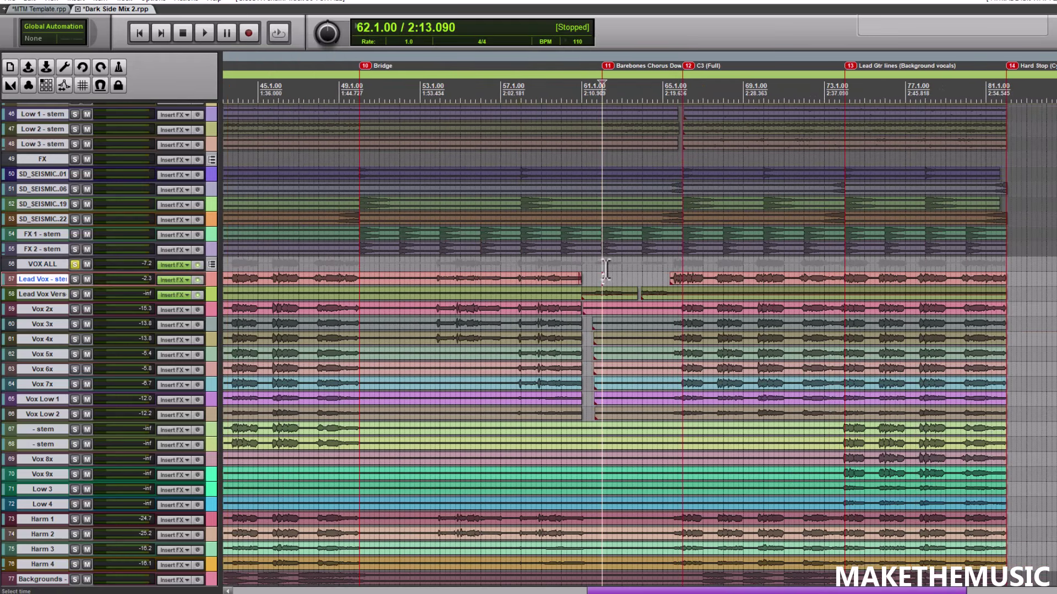
{"action": "left_click", "coordinate": [464, 261]}
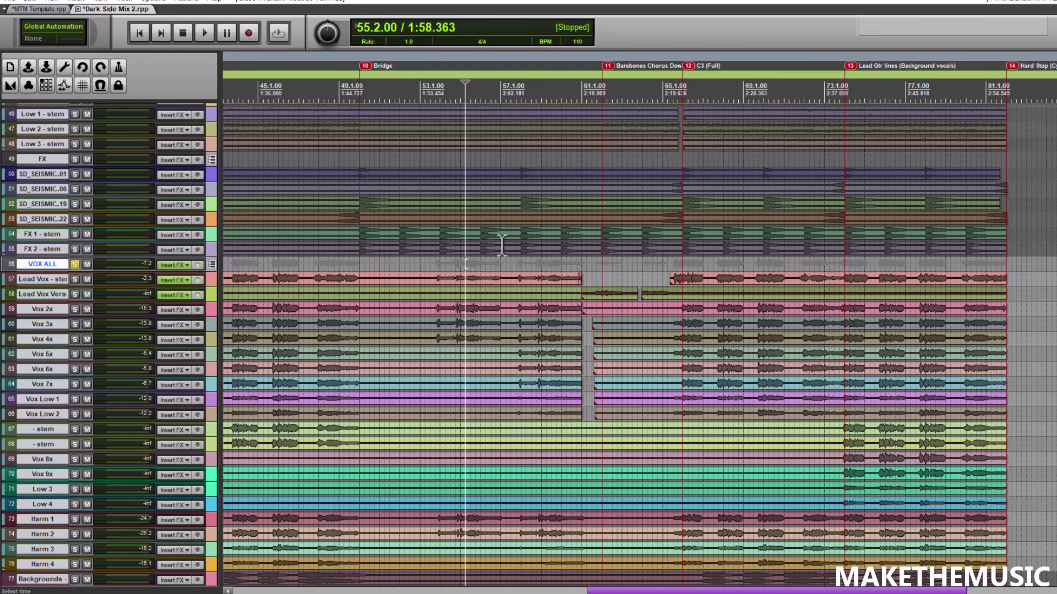
{"action": "scroll", "coordinate": [488, 253], "scroll_direction": "up", "scroll_amount": 3}
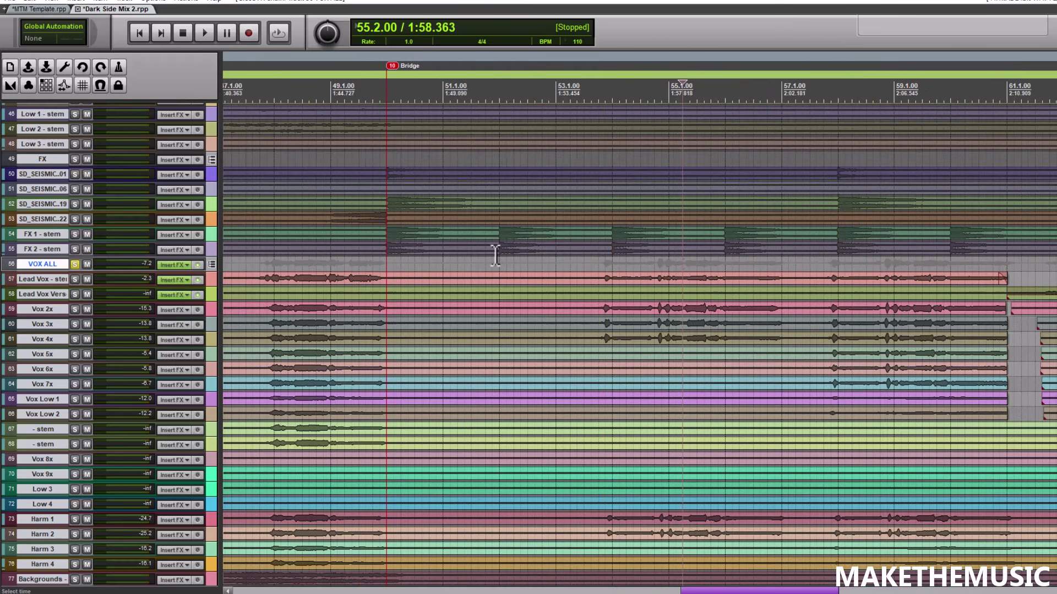
{"action": "left_click", "coordinate": [731, 257]}
{"action": "key", "text": "space"}
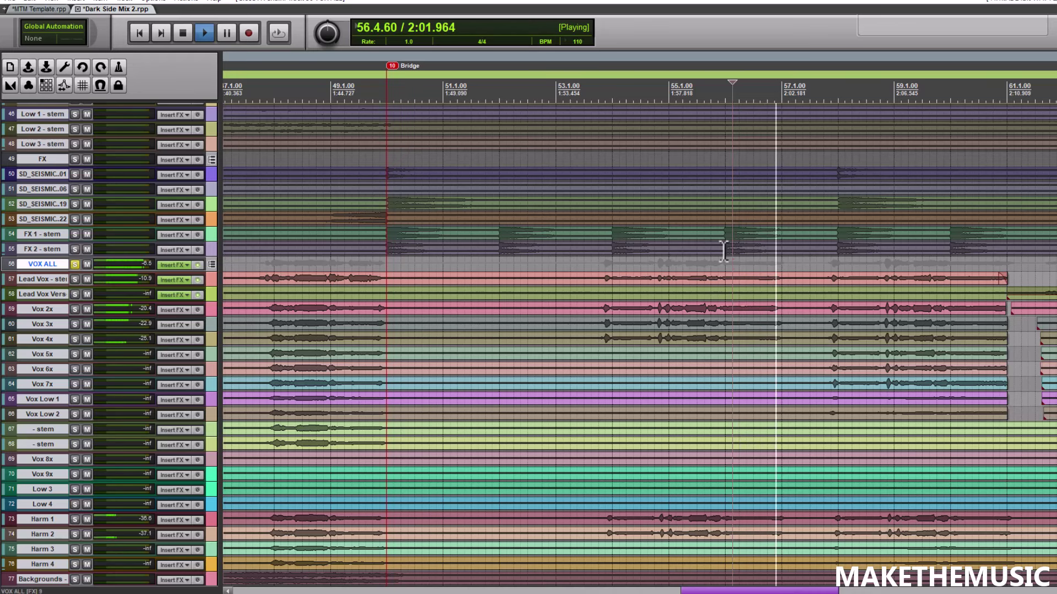
{"action": "key", "text": "space"}
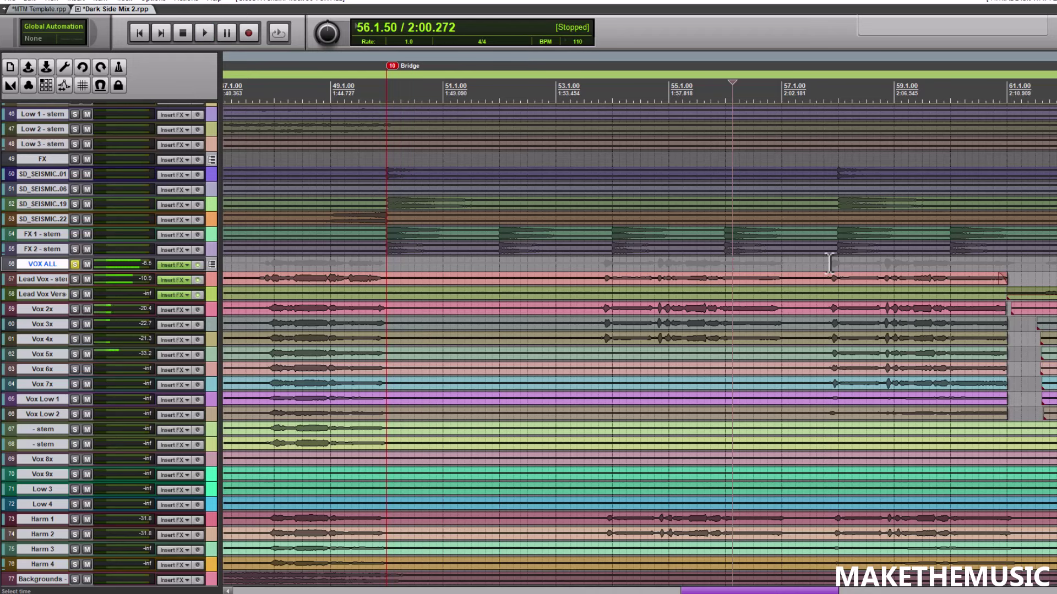
Look over the track arrangement around the Bridge and release the VOX ALL folder's solo.
{"action": "scroll", "coordinate": [726, 295], "scroll_direction": "down", "scroll_amount": 2}
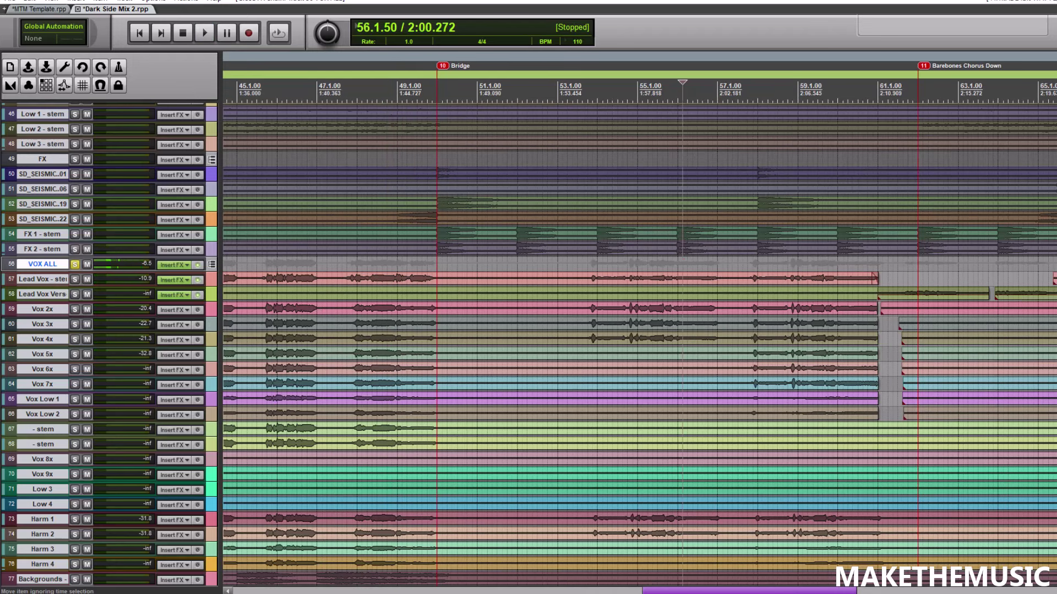
{"action": "scroll", "coordinate": [456, 250], "scroll_direction": "up", "scroll_amount": 10}
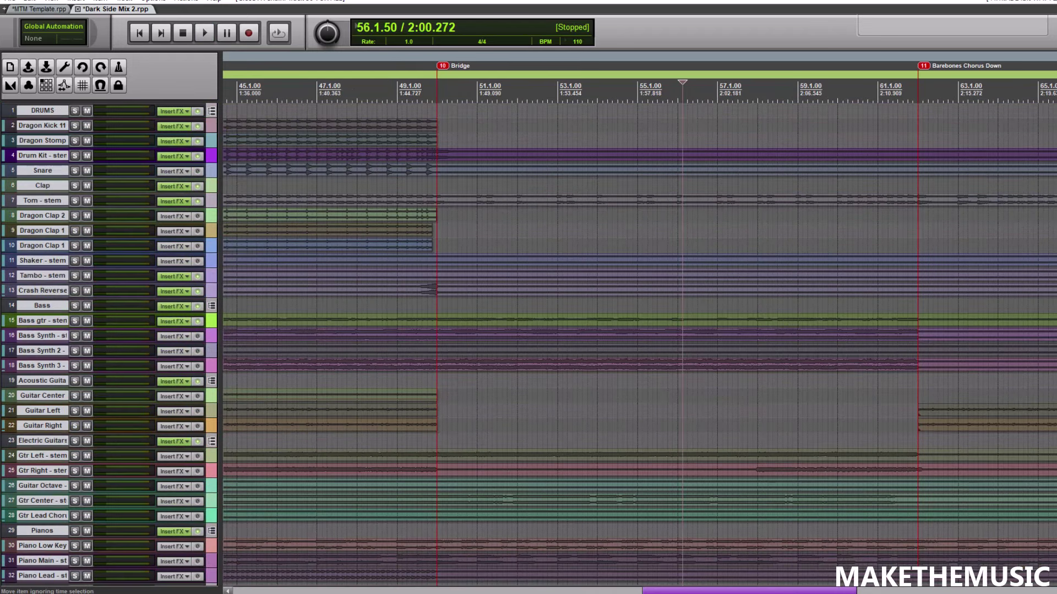
{"action": "scroll", "coordinate": [807, 271], "scroll_direction": "down", "scroll_amount": 10}
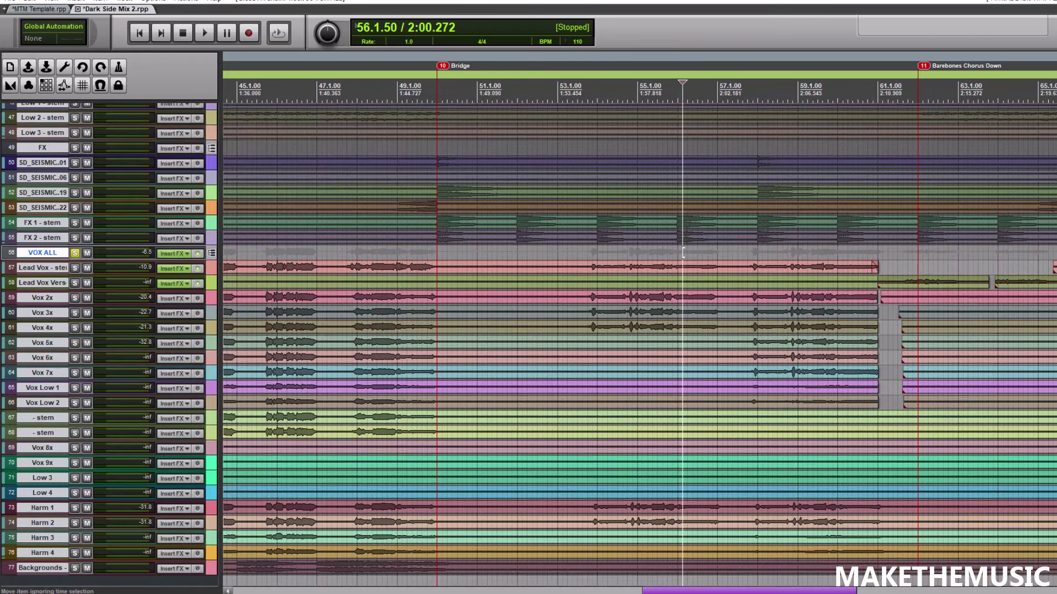
{"action": "scroll", "coordinate": [815, 258], "scroll_direction": "down", "scroll_amount": 2}
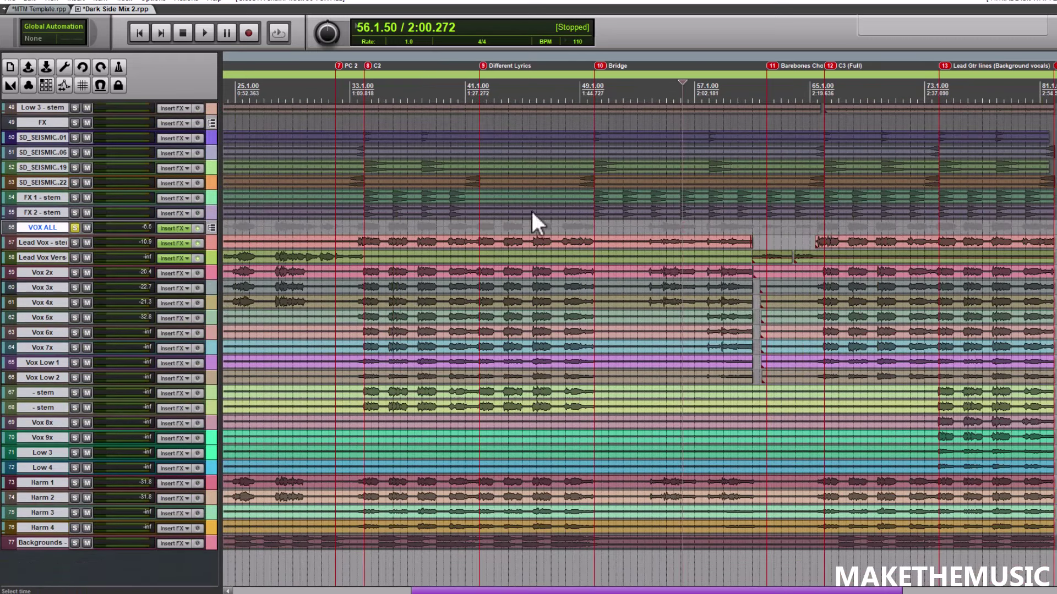
{"action": "left_click", "coordinate": [76, 228]}
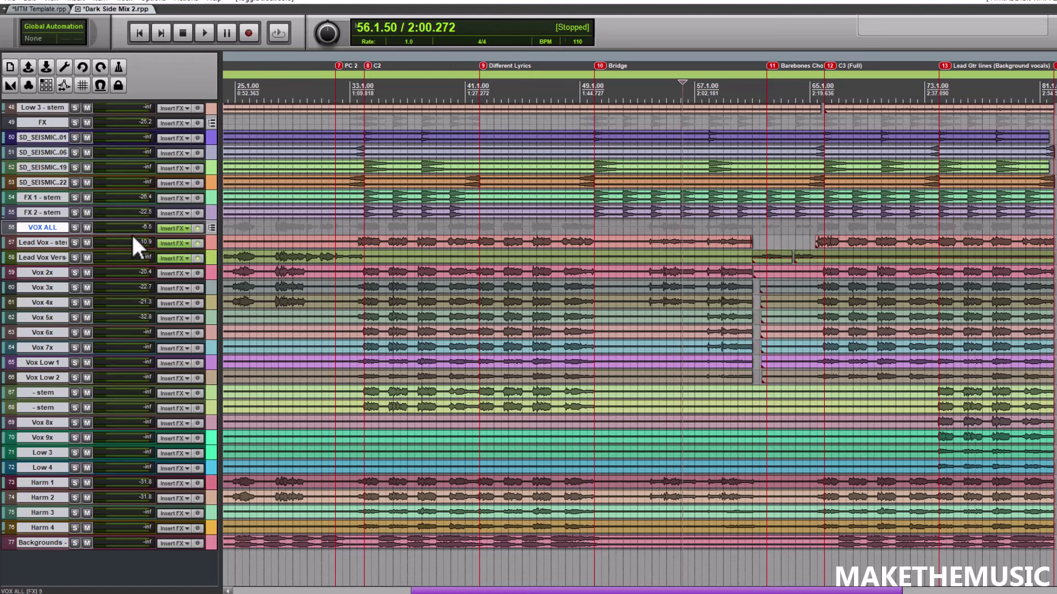
Enlarge the VOX ALL folder track and show its Volume automation envelope.
{"action": "left_click_drag", "start_coordinate": [131, 235], "coordinate": [130, 299]}
{"action": "left_click", "coordinate": [48, 253]}
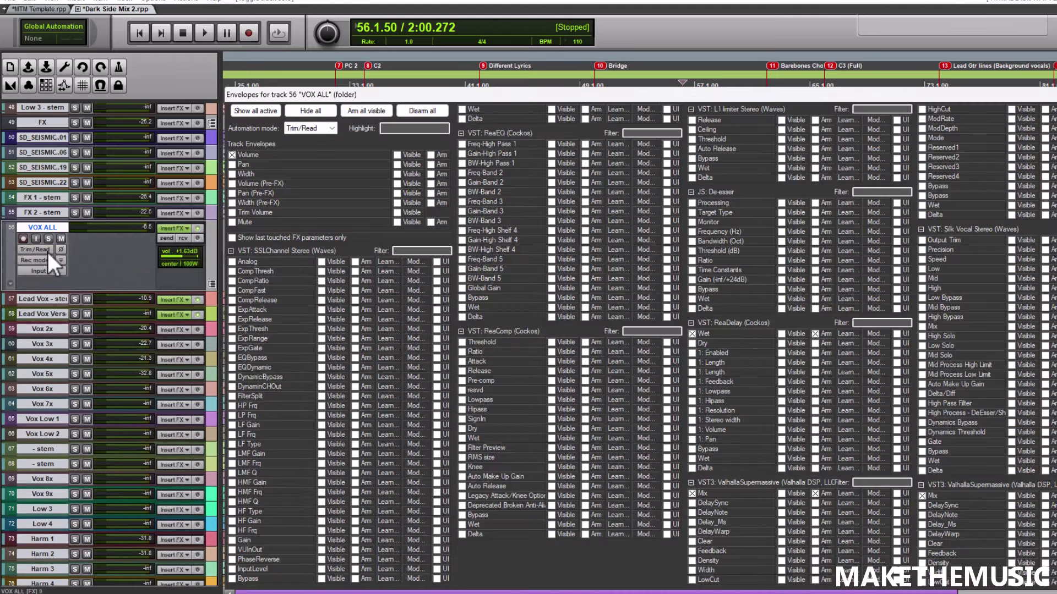
{"action": "left_click", "coordinate": [243, 155]}
{"action": "left_click", "coordinate": [1053, 94]}
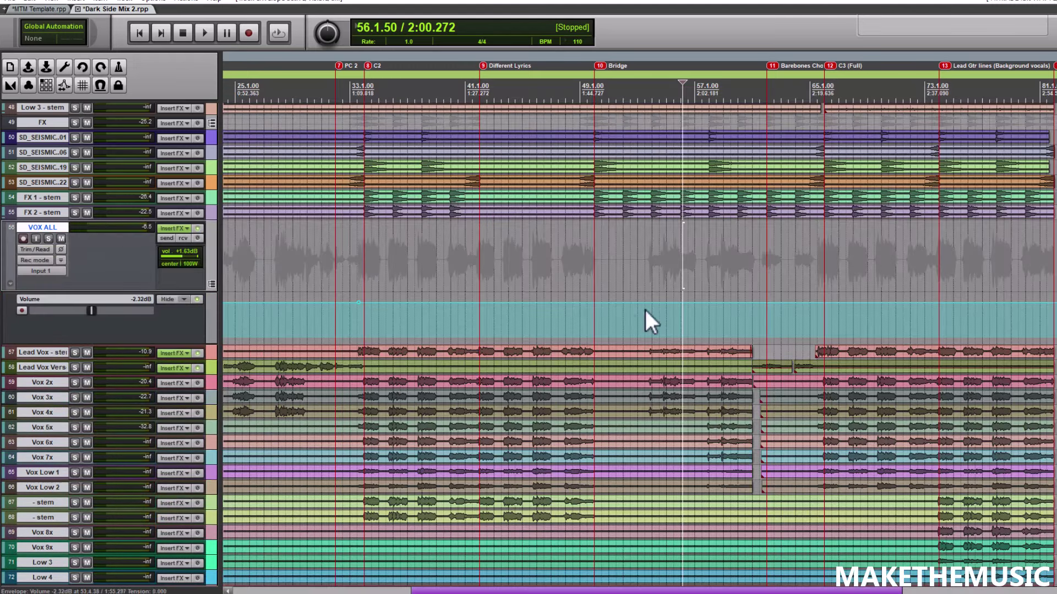
Zoom out to the whole song, enlarge the Lead Vox stem track and show its Volume automation envelope.
{"action": "scroll", "coordinate": [605, 302], "scroll_direction": "down", "scroll_amount": 5}
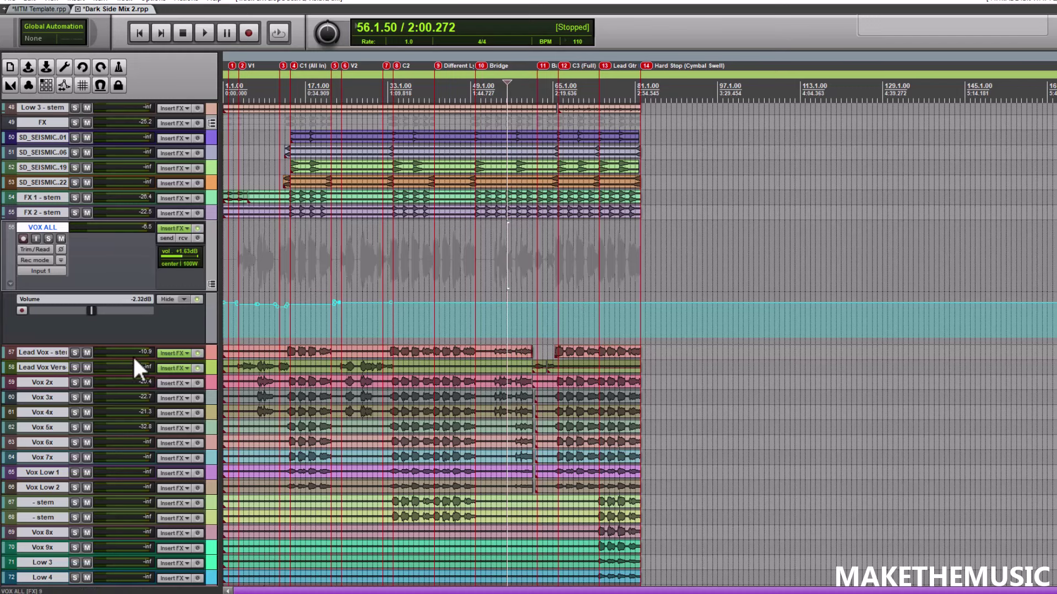
{"action": "left_click_drag", "start_coordinate": [162, 360], "coordinate": [161, 409]}
{"action": "left_click", "coordinate": [48, 377]}
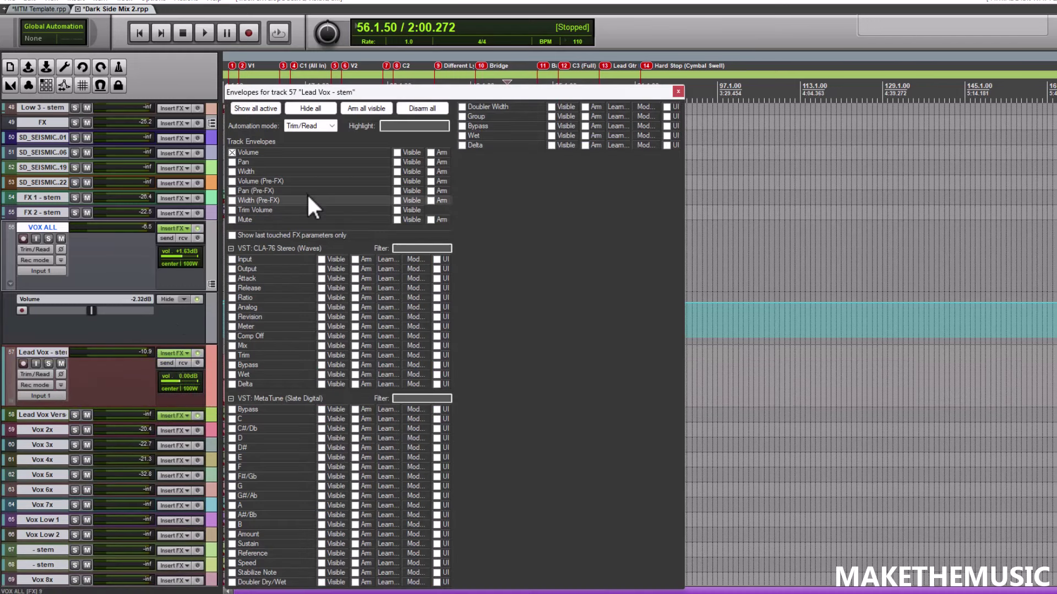
{"action": "left_click", "coordinate": [678, 92]}
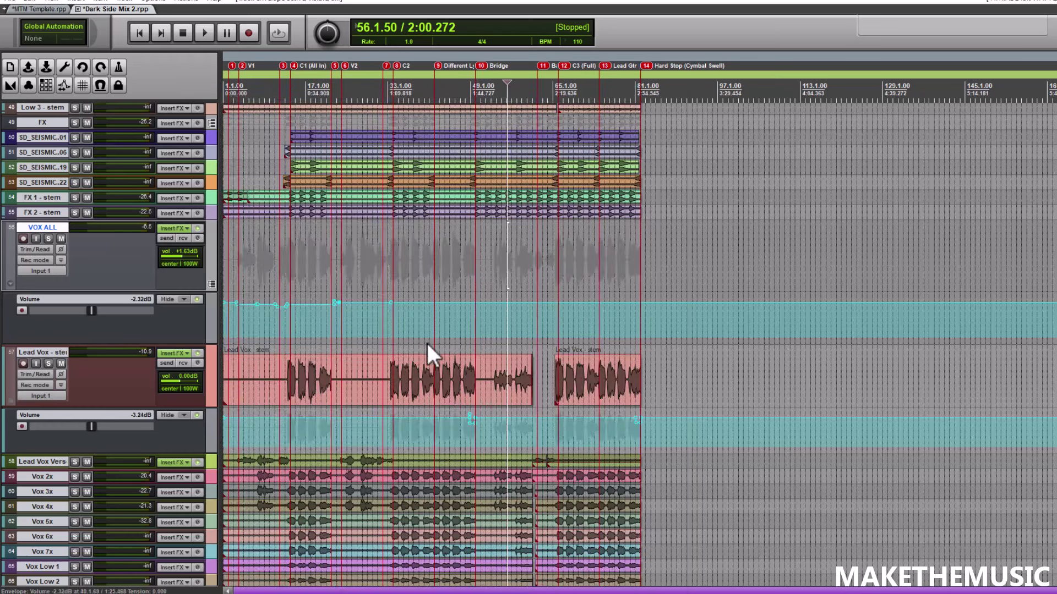
Hide the Volume envelopes of the Lead Vox stem and VOX ALL tracks and shrink both tracks back to compact height.
{"action": "scroll", "coordinate": [527, 400], "scroll_direction": "up", "scroll_amount": 4}
{"action": "scroll", "coordinate": [679, 298], "scroll_direction": "down", "scroll_amount": 4}
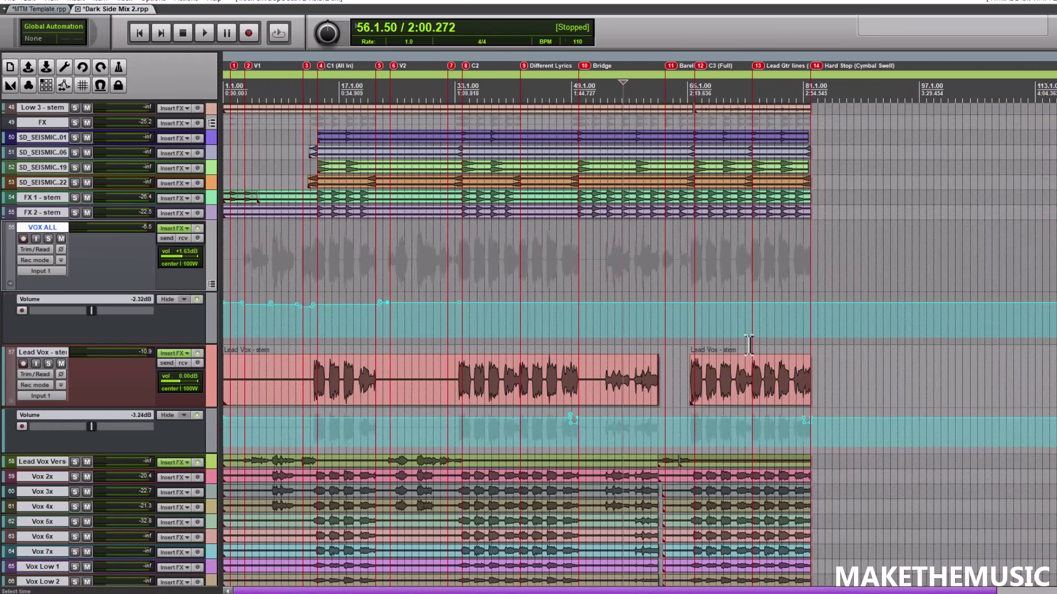
{"action": "left_click", "coordinate": [183, 415]}
{"action": "left_click", "coordinate": [190, 430]}
{"action": "left_click", "coordinate": [184, 299]}
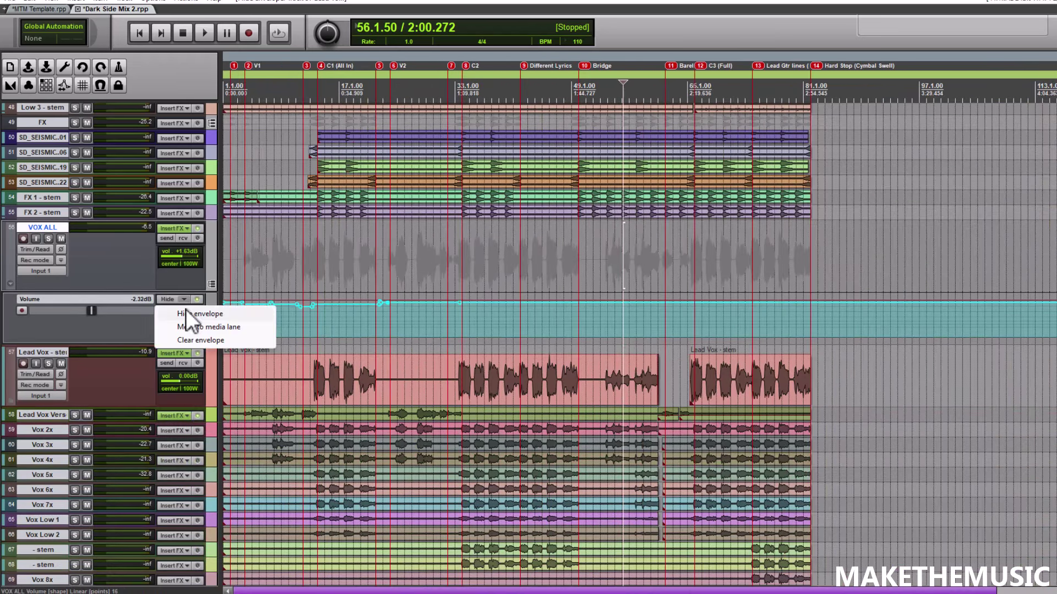
{"action": "left_click", "coordinate": [187, 312]}
{"action": "left_click_drag", "start_coordinate": [125, 352], "coordinate": [131, 235]}
{"action": "scroll", "coordinate": [454, 214], "scroll_direction": "down", "scroll_amount": 3}
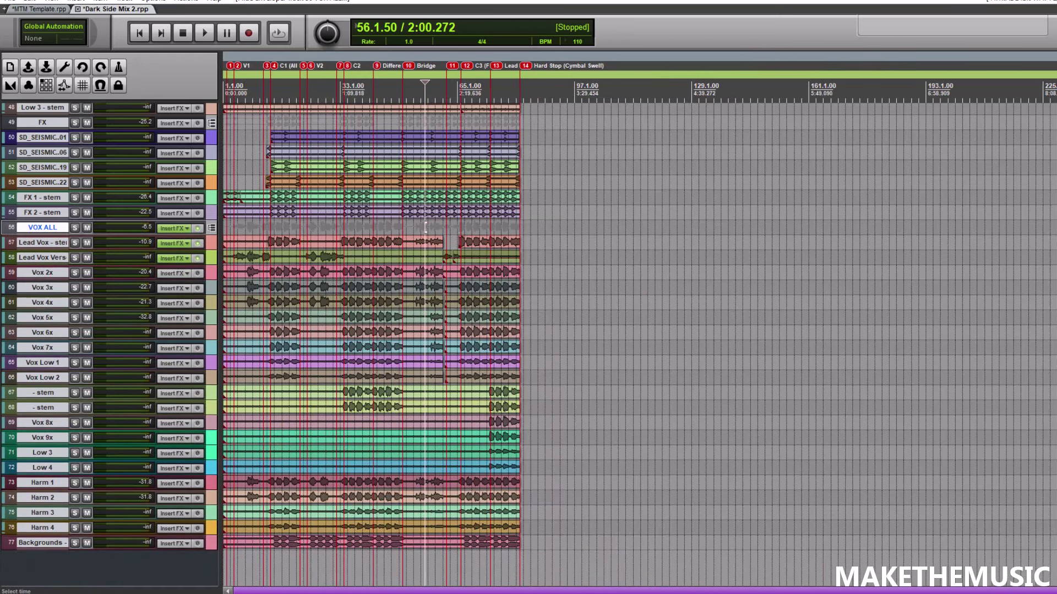
Look over the whole song arrangement from the drum tracks down to the vocal tracks.
{"action": "scroll", "coordinate": [425, 228], "scroll_direction": "up", "scroll_amount": 10}
{"action": "scroll", "coordinate": [425, 227], "scroll_direction": "down", "scroll_amount": 10}
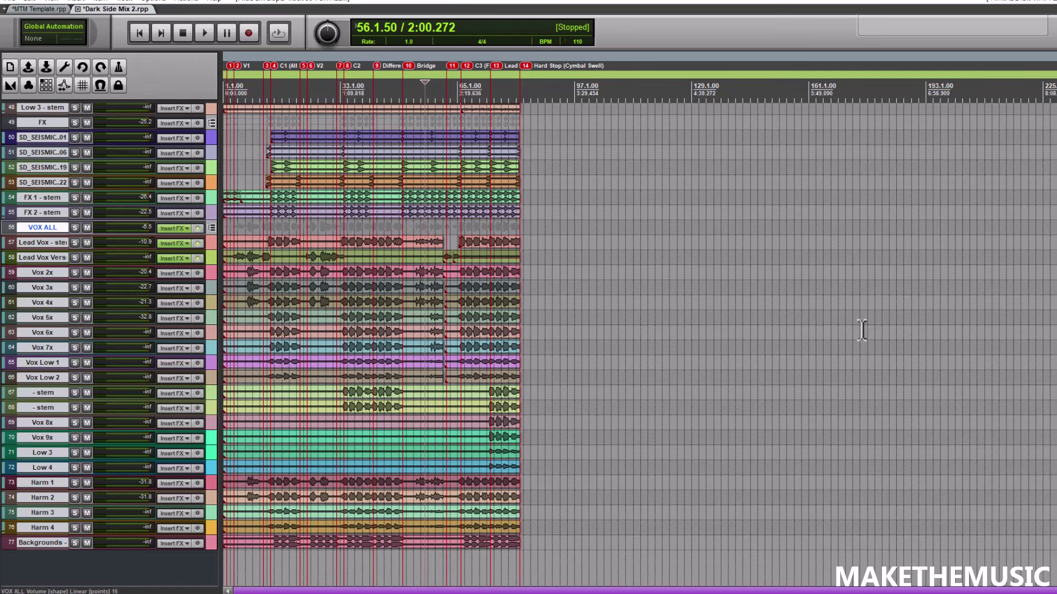
{"action": "scroll", "coordinate": [528, 173], "scroll_direction": "down", "scroll_amount": 1}
{"action": "scroll", "coordinate": [539, 217], "scroll_direction": "up", "scroll_amount": 4}
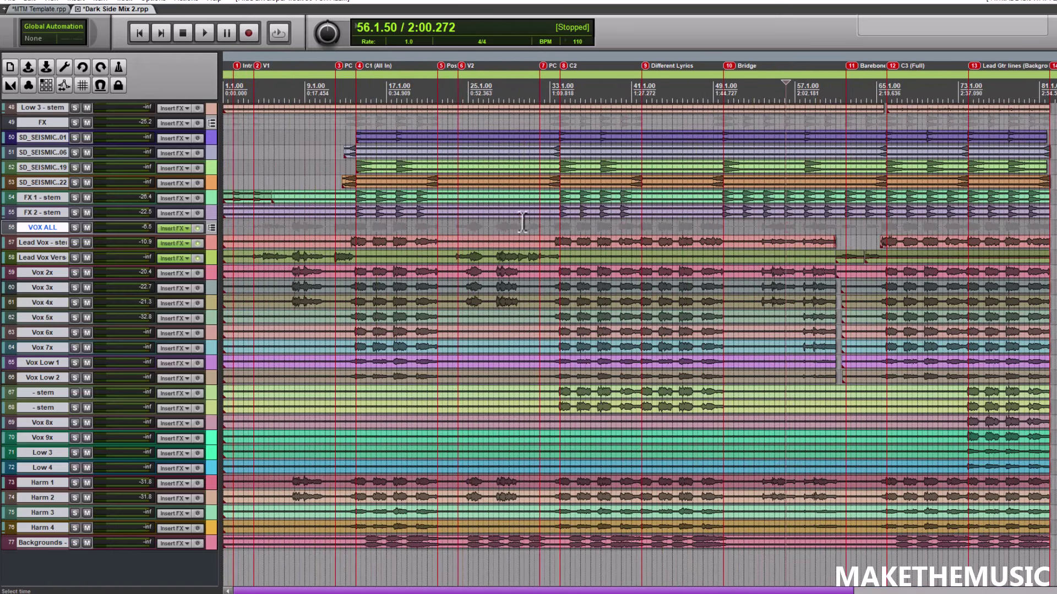
{"action": "scroll", "coordinate": [639, 344], "scroll_direction": "up", "scroll_amount": 10}
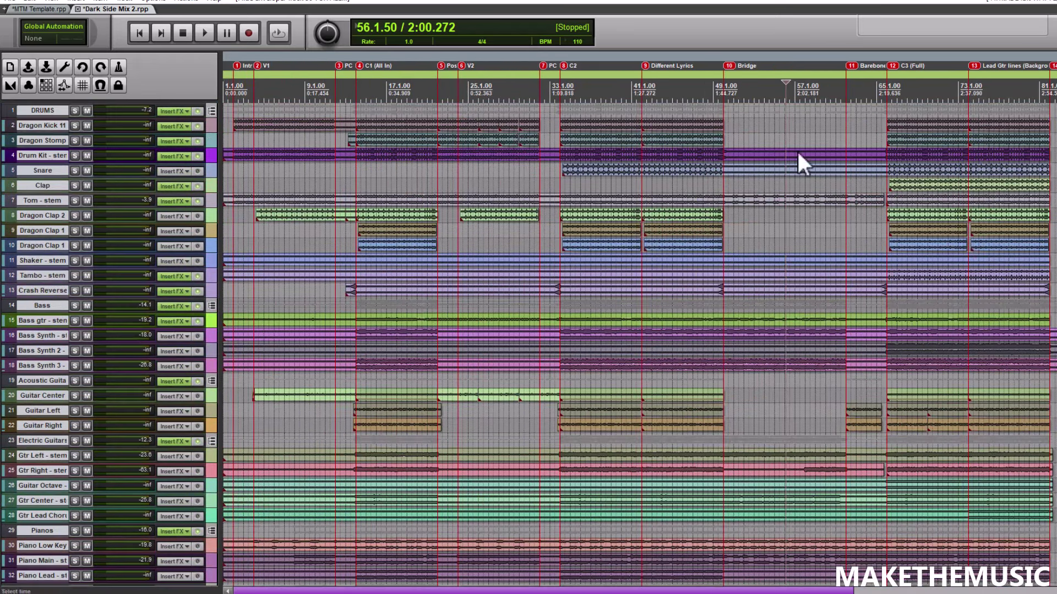
{"action": "scroll", "coordinate": [679, 173], "scroll_direction": "down", "scroll_amount": 3}
{"action": "scroll", "coordinate": [674, 199], "scroll_direction": "up", "scroll_amount": 3}
{"action": "scroll", "coordinate": [661, 201], "scroll_direction": "down", "scroll_amount": 2}
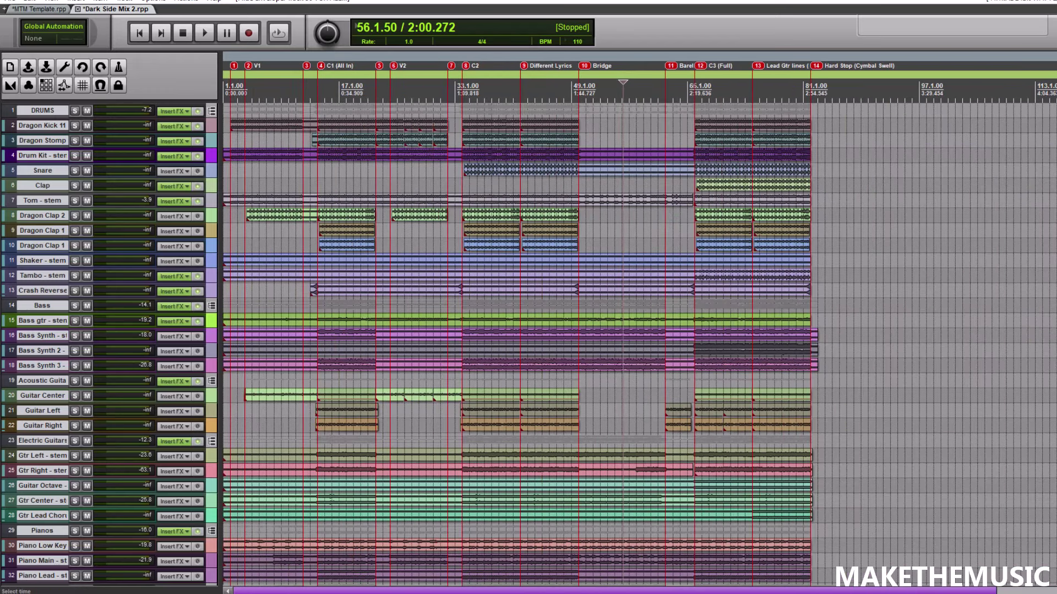
{"action": "scroll", "coordinate": [661, 202], "scroll_direction": "down", "scroll_amount": 4}
{"action": "scroll", "coordinate": [639, 345], "scroll_direction": "down", "scroll_amount": 6}
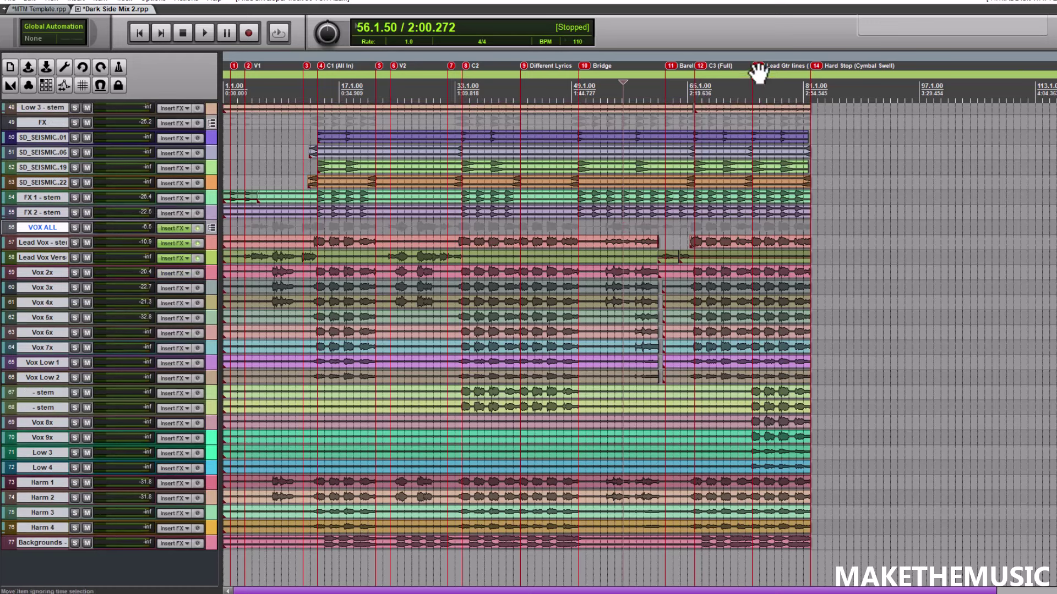
Play the full mix from bar 74 at the Lead Gtr lines (Background vocals) marker and stop playback.
{"action": "left_click", "coordinate": [757, 118]}
{"action": "scroll", "coordinate": [715, 119], "scroll_direction": "up", "scroll_amount": 2}
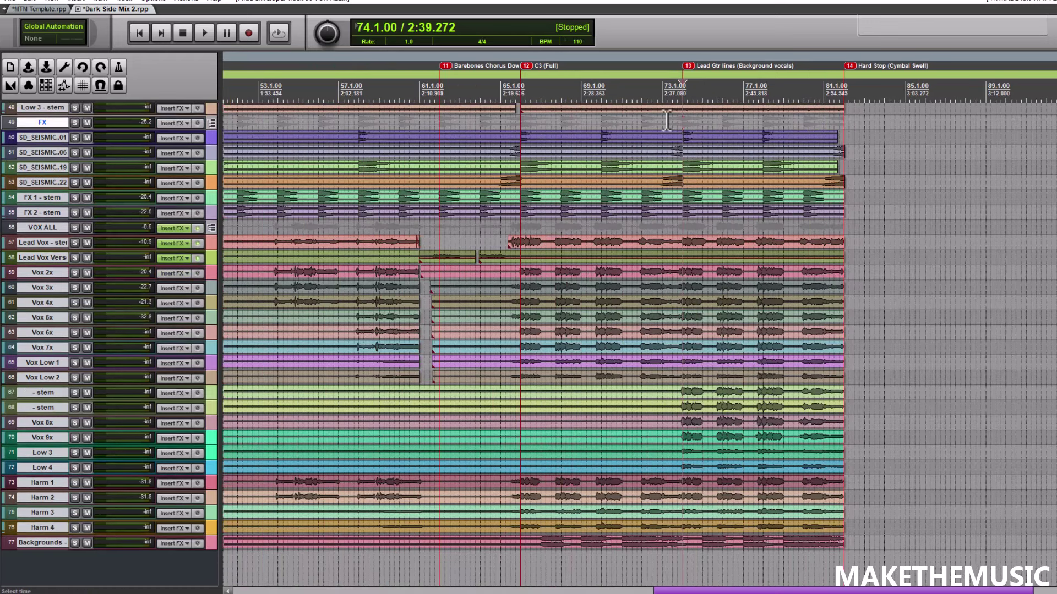
{"action": "scroll", "coordinate": [665, 121], "scroll_direction": "up", "scroll_amount": 2}
{"action": "key", "text": "space"}
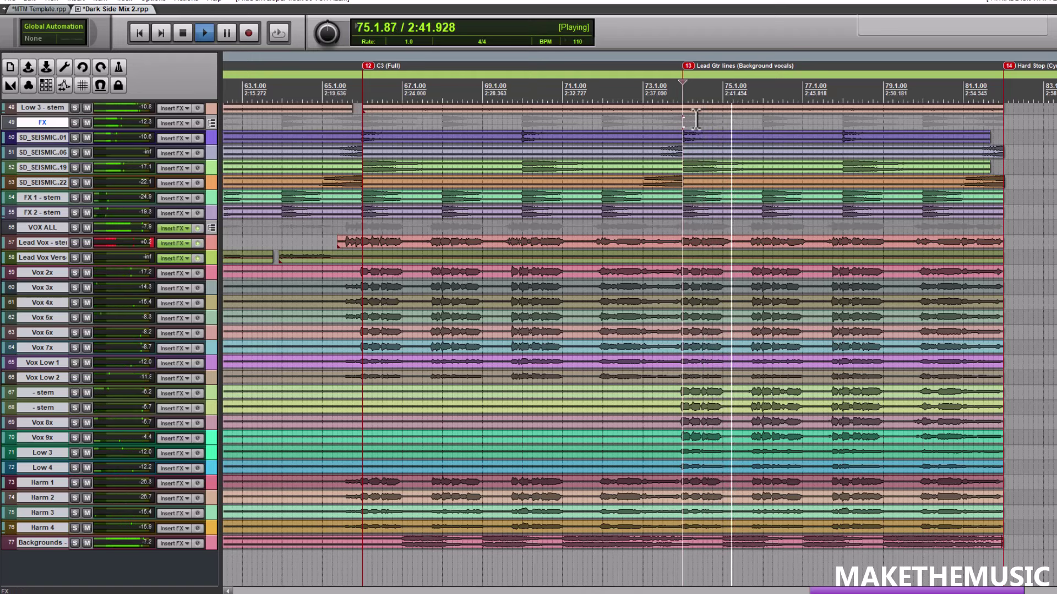
{"action": "scroll", "coordinate": [695, 118], "scroll_direction": "down", "scroll_amount": 2}
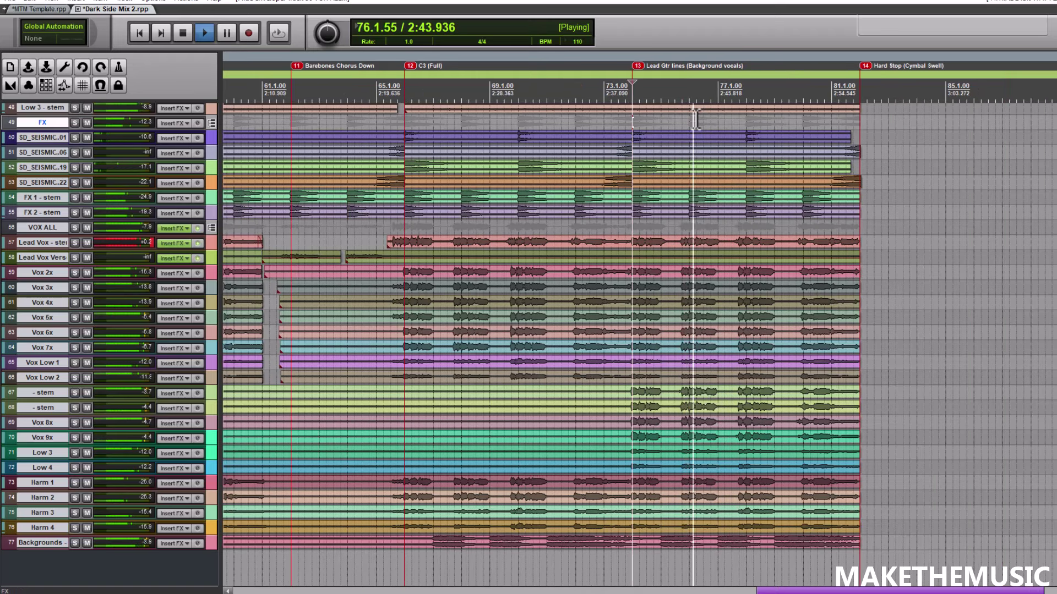
{"action": "key", "text": "space"}
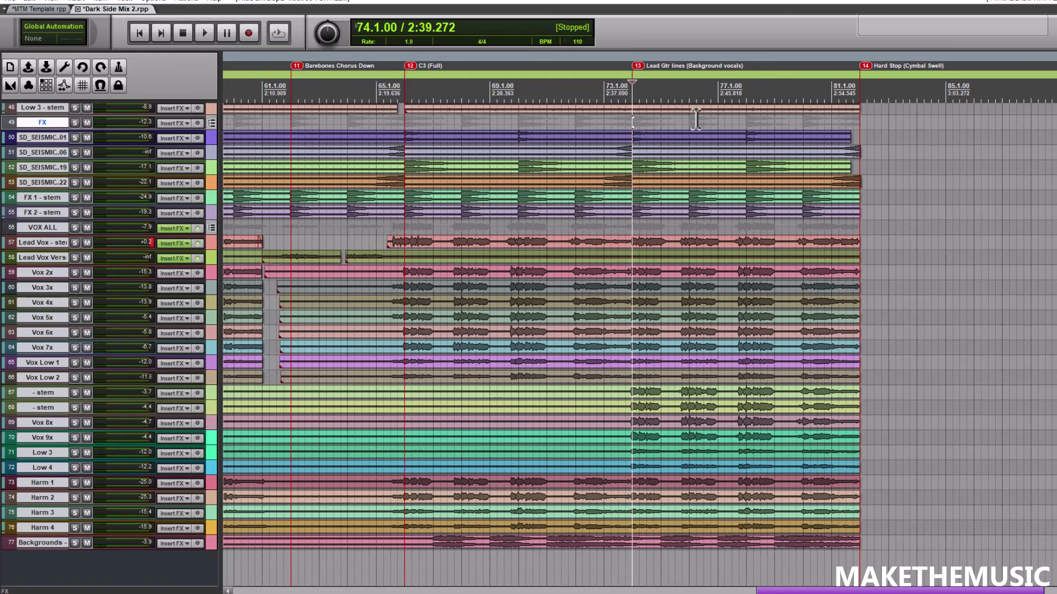
Examine the drum, bass, guitar and piano tracks from the Bridge through the final chorus.
{"action": "scroll", "coordinate": [695, 118], "scroll_direction": "down", "scroll_amount": 7}
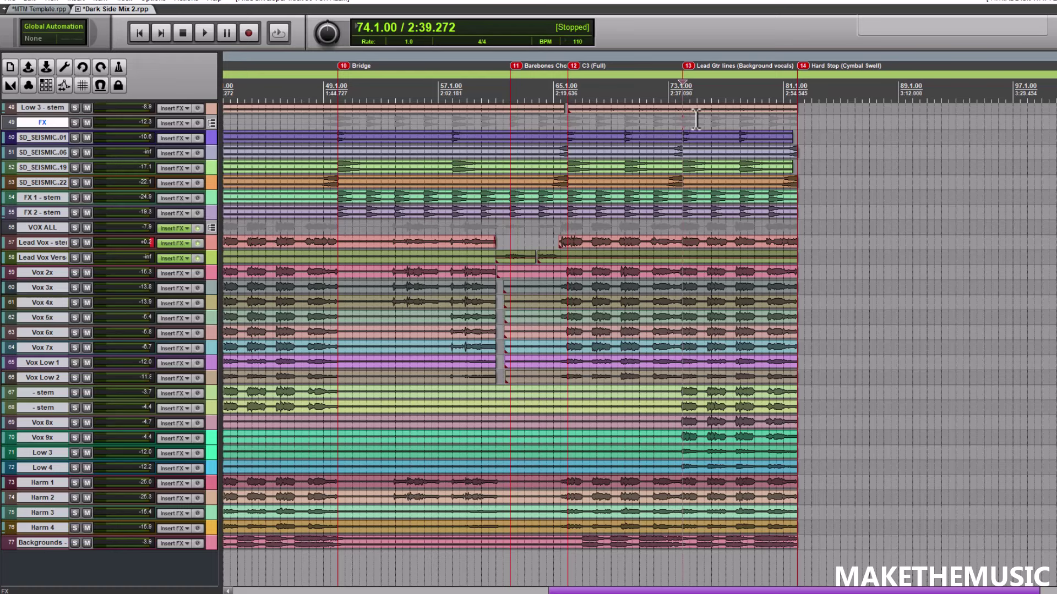
{"action": "scroll", "coordinate": [908, 209], "scroll_direction": "up", "scroll_amount": 15}
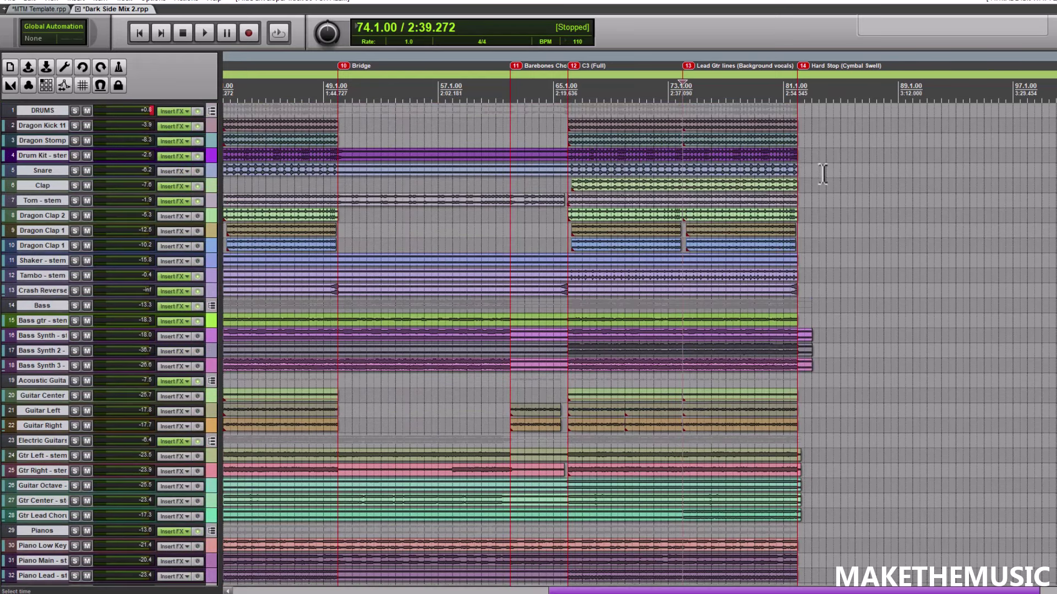
{"action": "scroll", "coordinate": [824, 173], "scroll_direction": "up", "scroll_amount": 4}
{"action": "scroll", "coordinate": [842, 253], "scroll_direction": "down", "scroll_amount": 3}
{"action": "scroll", "coordinate": [844, 259], "scroll_direction": "up", "scroll_amount": 1}
{"action": "scroll", "coordinate": [793, 249], "scroll_direction": "down", "scroll_amount": 2}
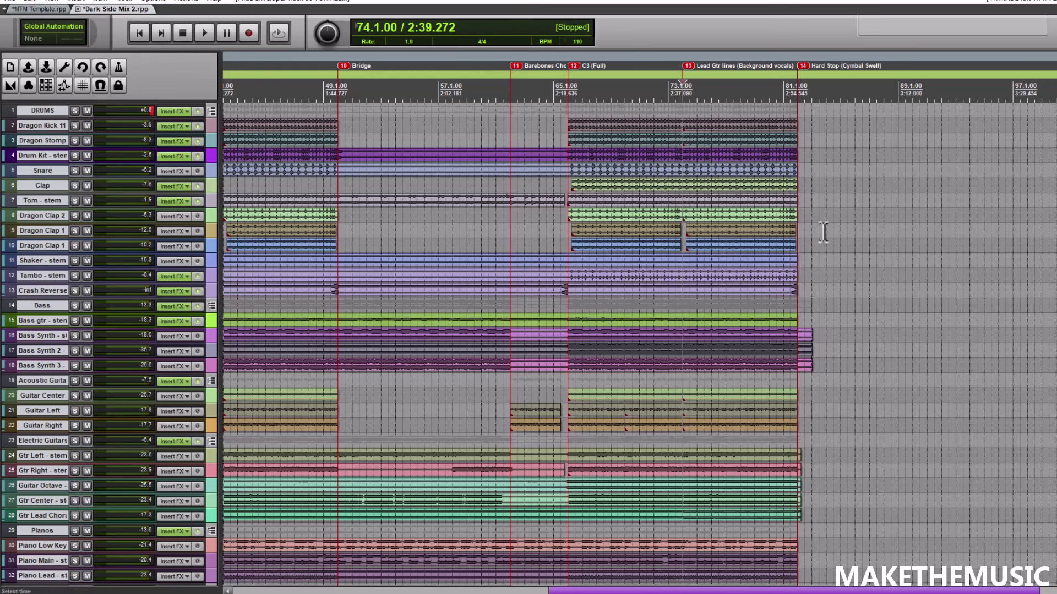